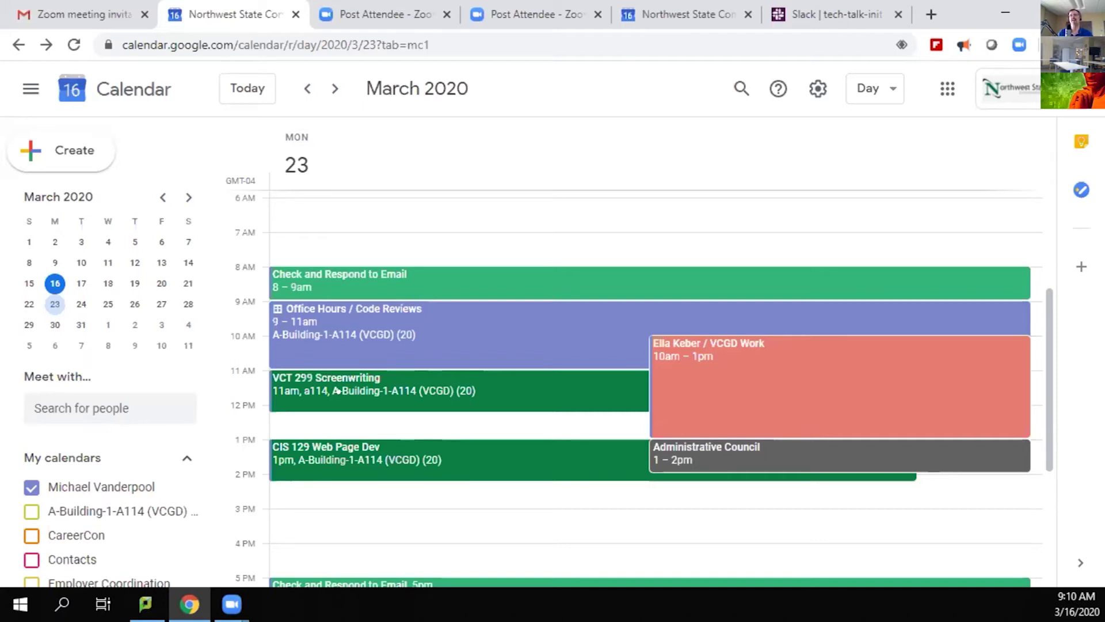
Step: Make the March 23 VCT 299 Screenwriting event a Zoom meeting with host video on and the Personal Meeting ID
{"action": "left_click", "coordinate": [348, 380]}
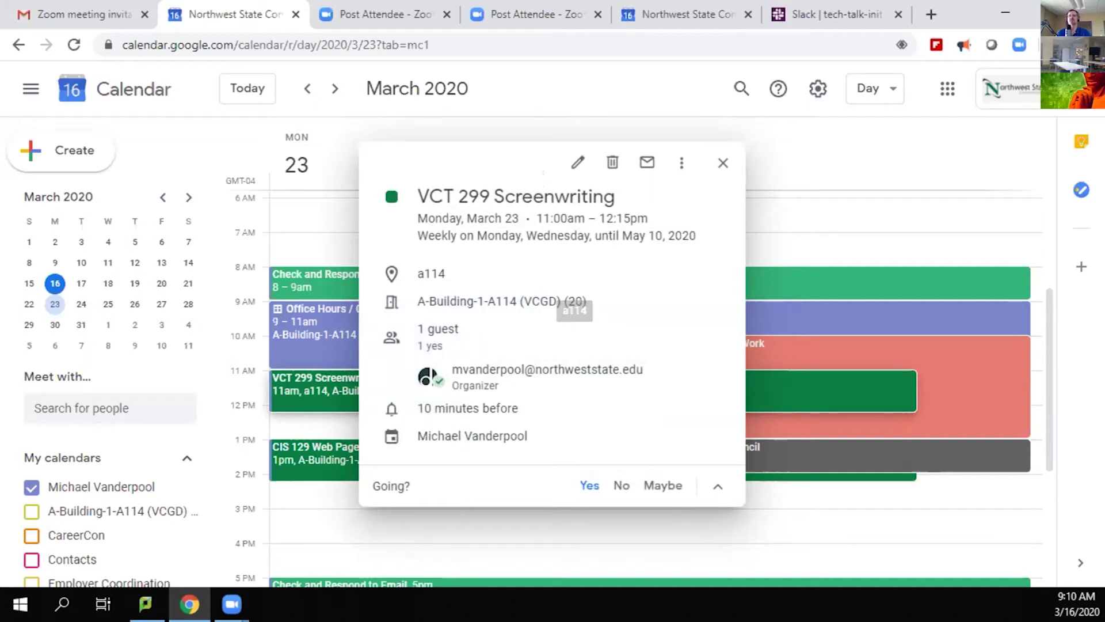
{"action": "left_click", "coordinate": [576, 161]}
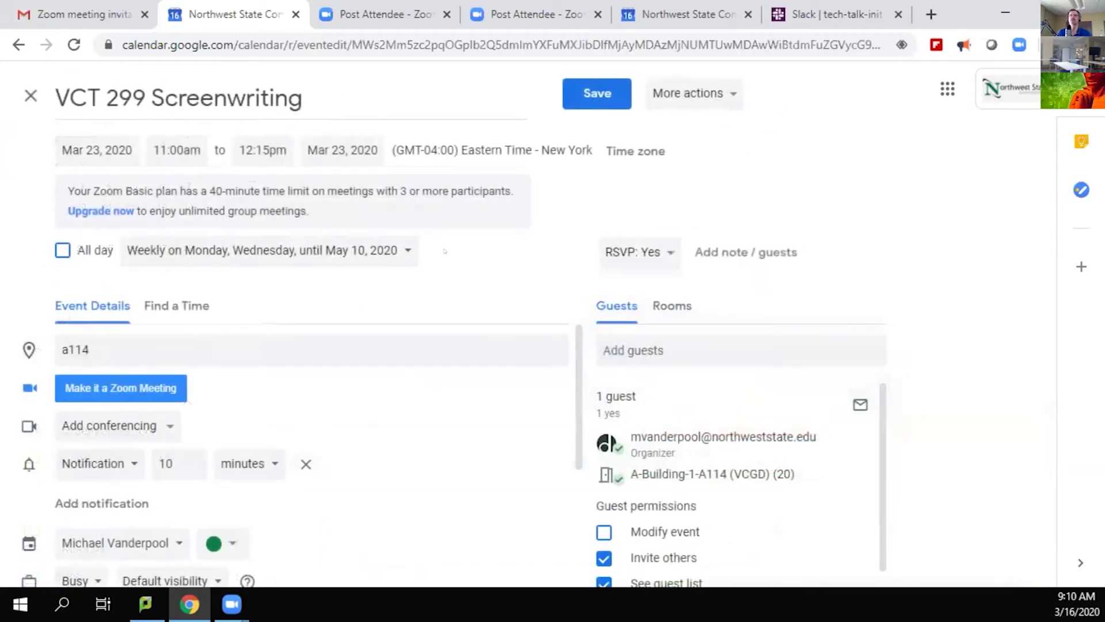
{"action": "left_click", "coordinate": [127, 381]}
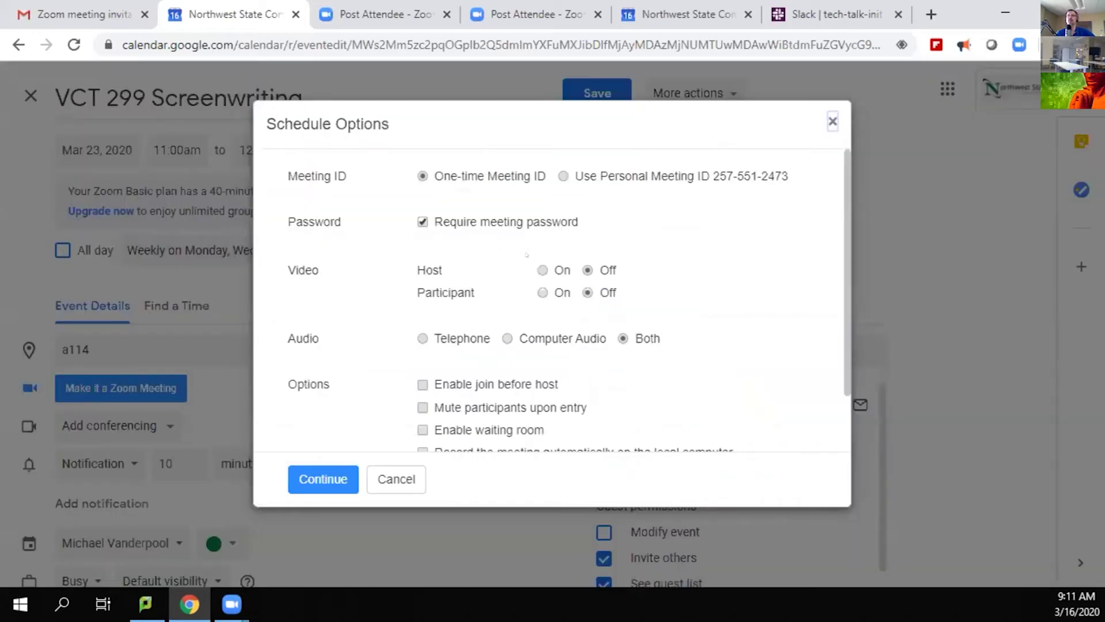
{"action": "left_click", "coordinate": [542, 270]}
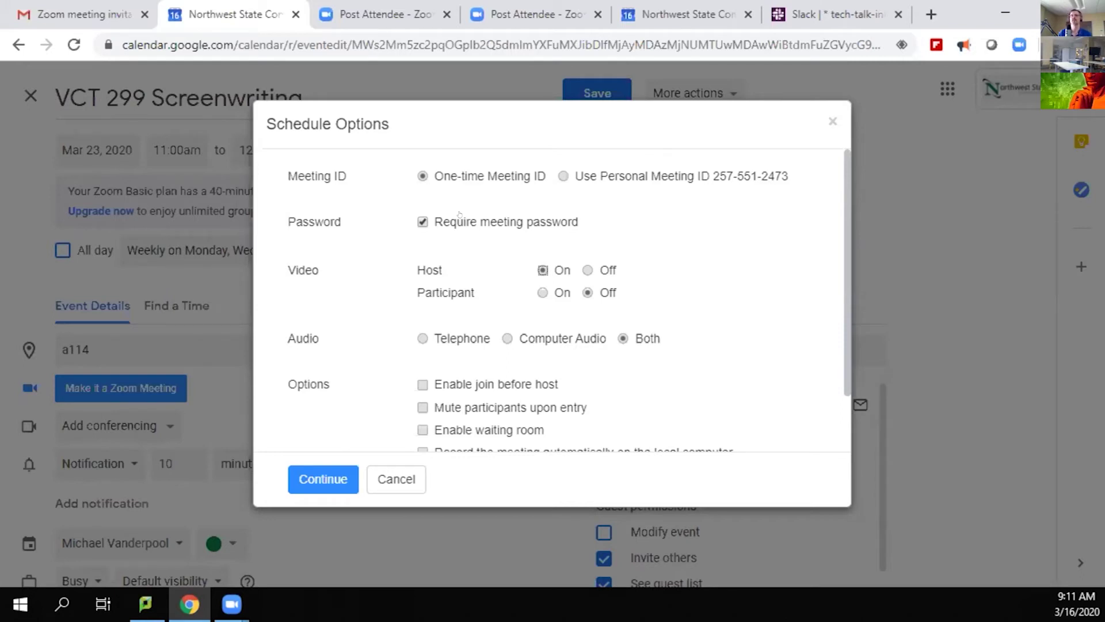
{"action": "left_click", "coordinate": [564, 175]}
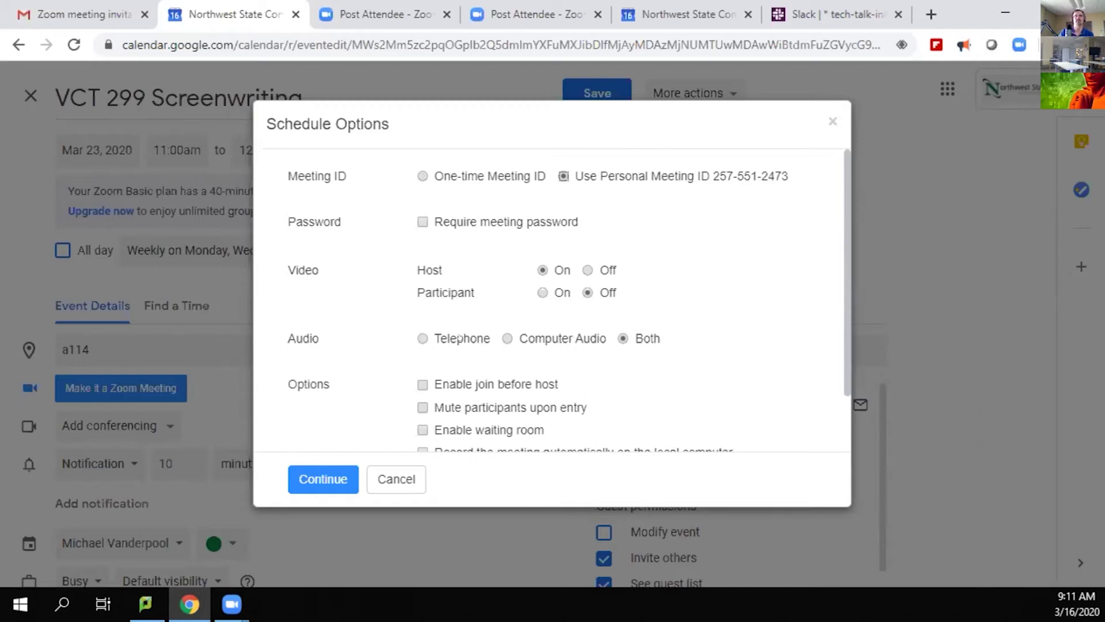
{"action": "scroll", "coordinate": [515, 340], "scroll_direction": "down", "scroll_amount": 1}
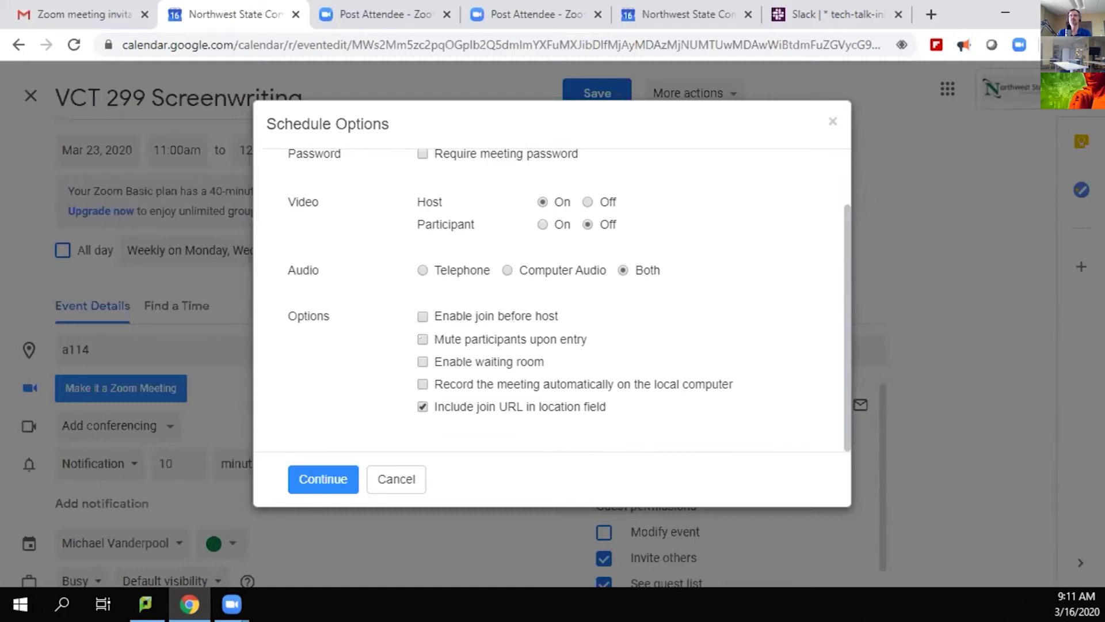
{"action": "left_click", "coordinate": [320, 476]}
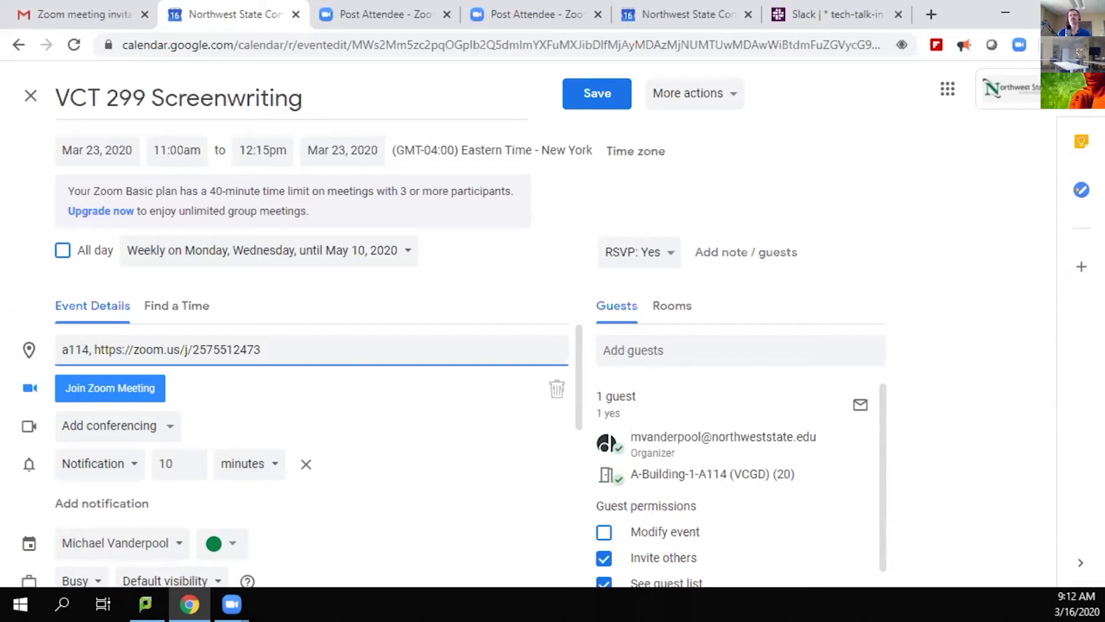
Step: Review the Zoom join link in the event's location and the meeting invitation text in its description
{"action": "scroll", "coordinate": [442, 379], "scroll_direction": "down", "scroll_amount": 2}
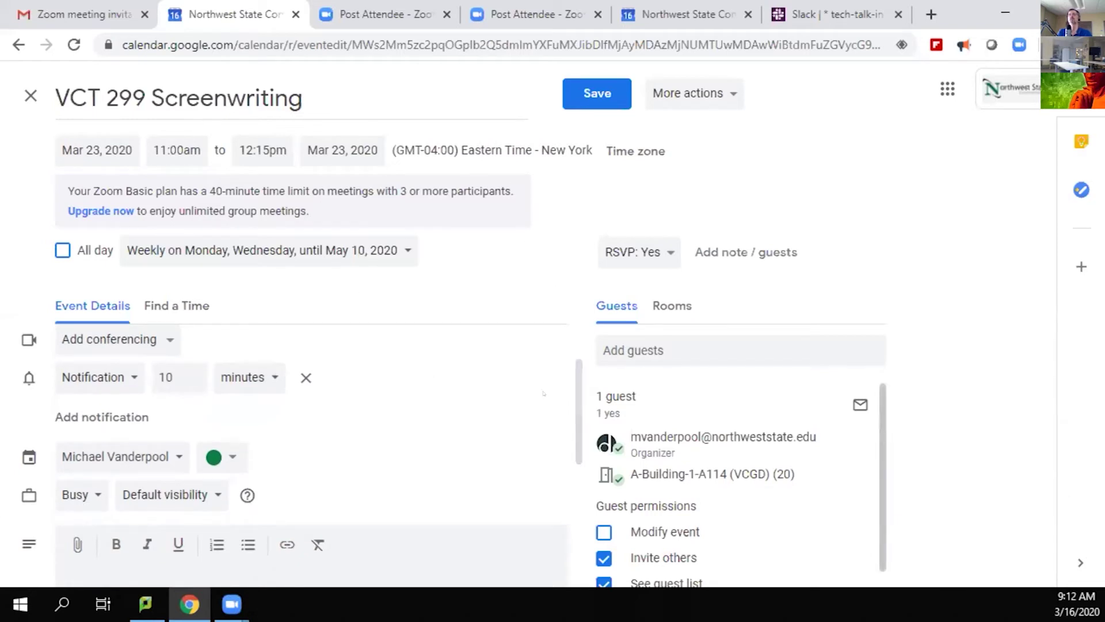
{"action": "scroll", "coordinate": [487, 379], "scroll_direction": "up", "scroll_amount": 2}
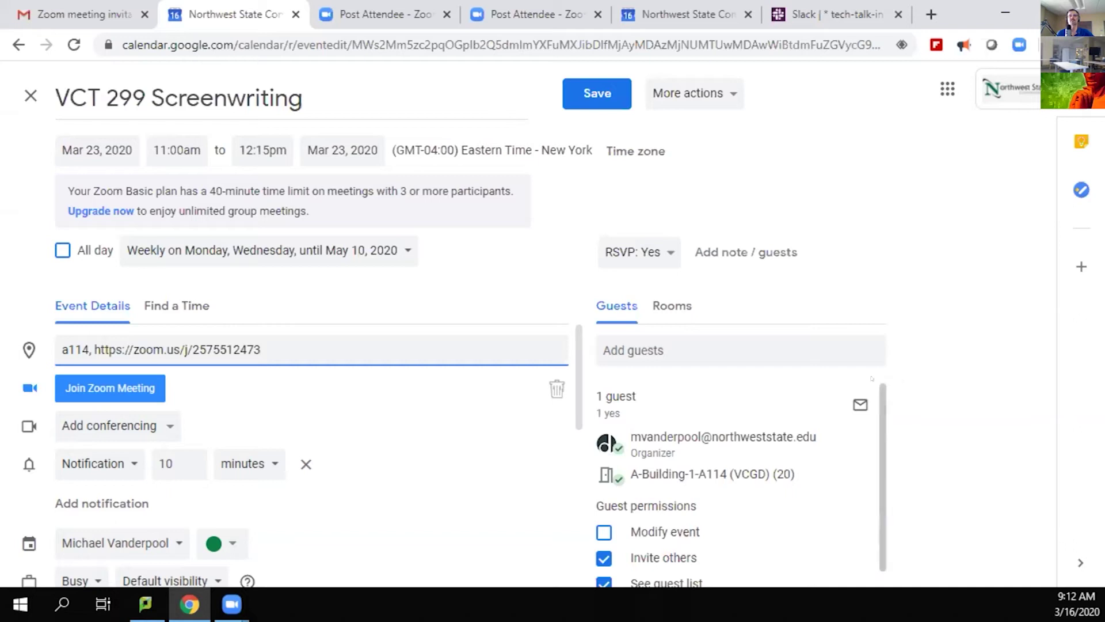
{"action": "scroll", "coordinate": [446, 390], "scroll_direction": "down", "scroll_amount": 5}
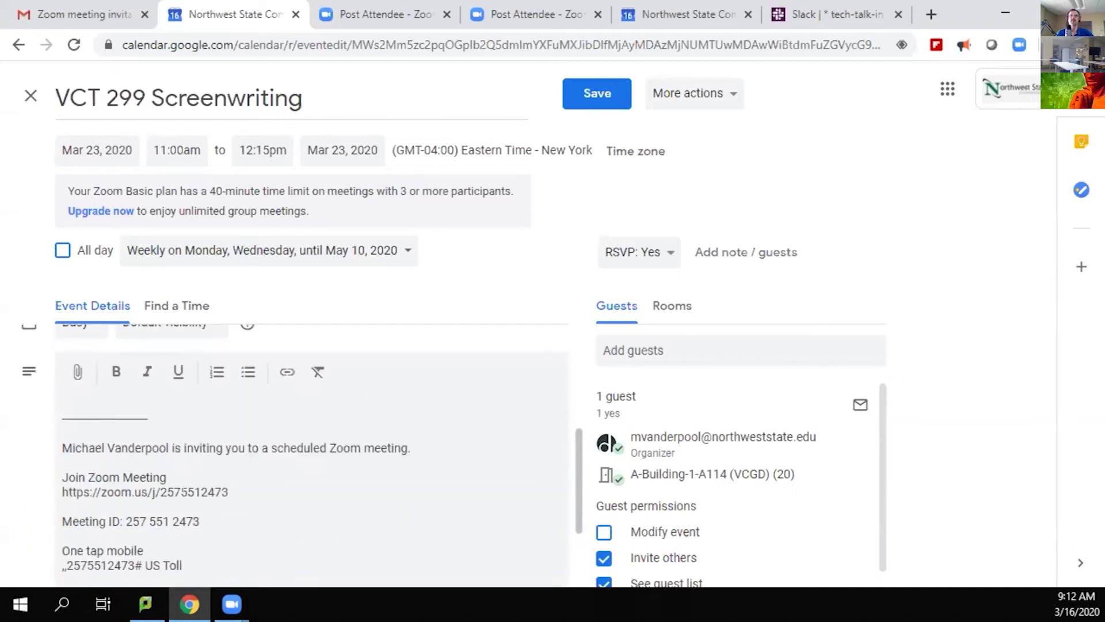
{"action": "left_click_drag", "start_coordinate": [229, 491], "coordinate": [45, 490]}
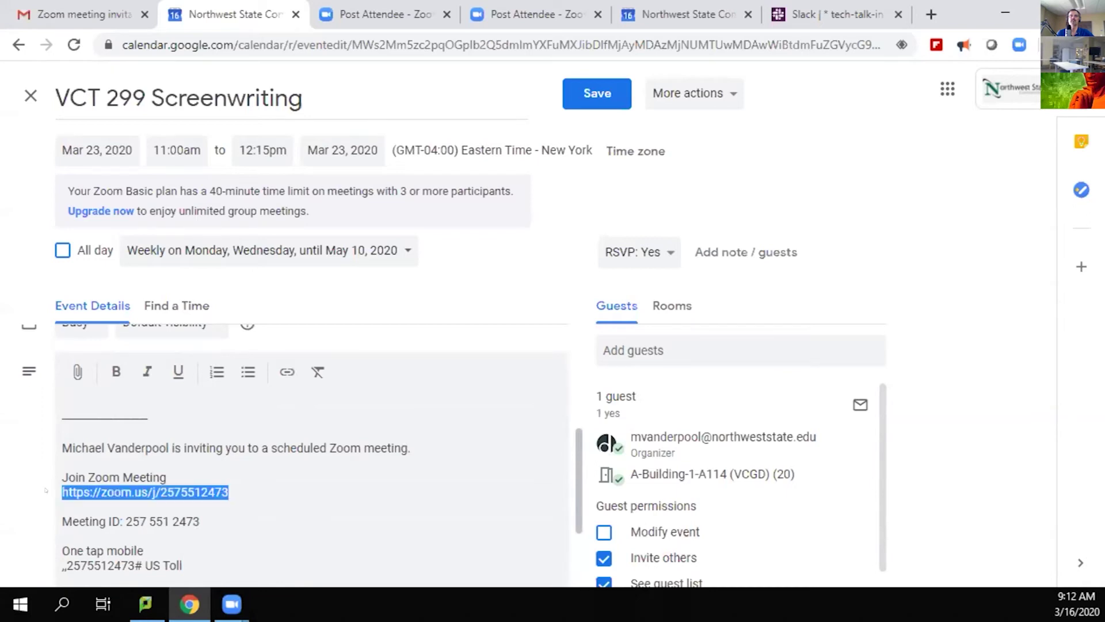
{"action": "scroll", "coordinate": [171, 474], "scroll_direction": "down", "scroll_amount": 2}
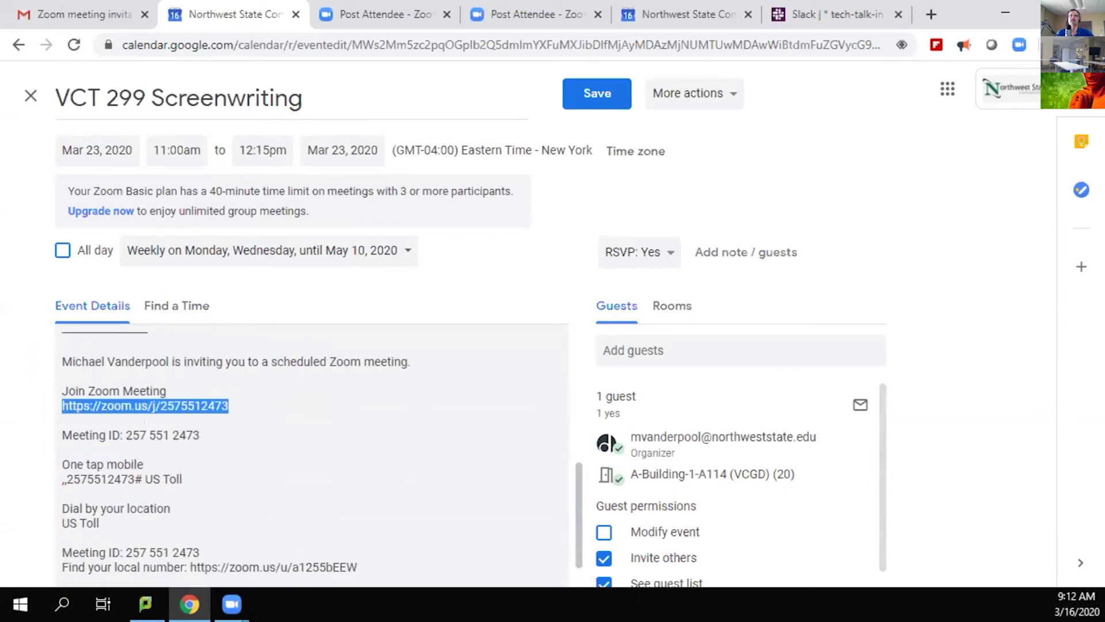
{"action": "scroll", "coordinate": [311, 454], "scroll_direction": "up", "scroll_amount": 5}
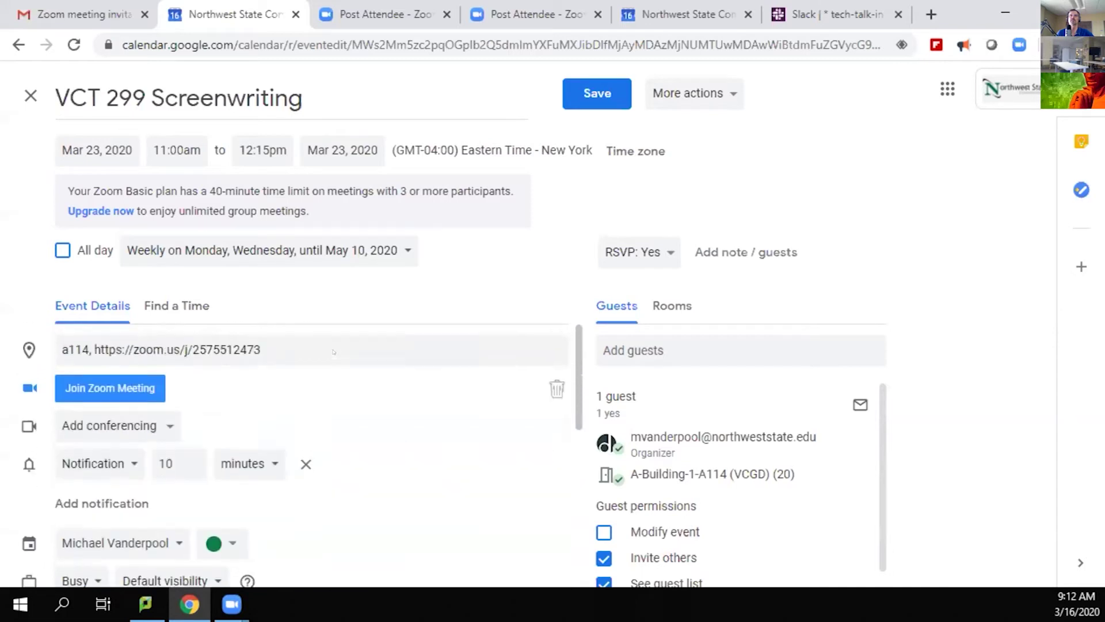
{"action": "scroll", "coordinate": [311, 455], "scroll_direction": "down", "scroll_amount": 3}
{"action": "scroll", "coordinate": [320, 431], "scroll_direction": "down", "scroll_amount": 2}
{"action": "scroll", "coordinate": [319, 431], "scroll_direction": "up", "scroll_amount": 5}
Step: Save the VCT 299 Screenwriting changes for this and following events
{"action": "left_click", "coordinate": [585, 91]}
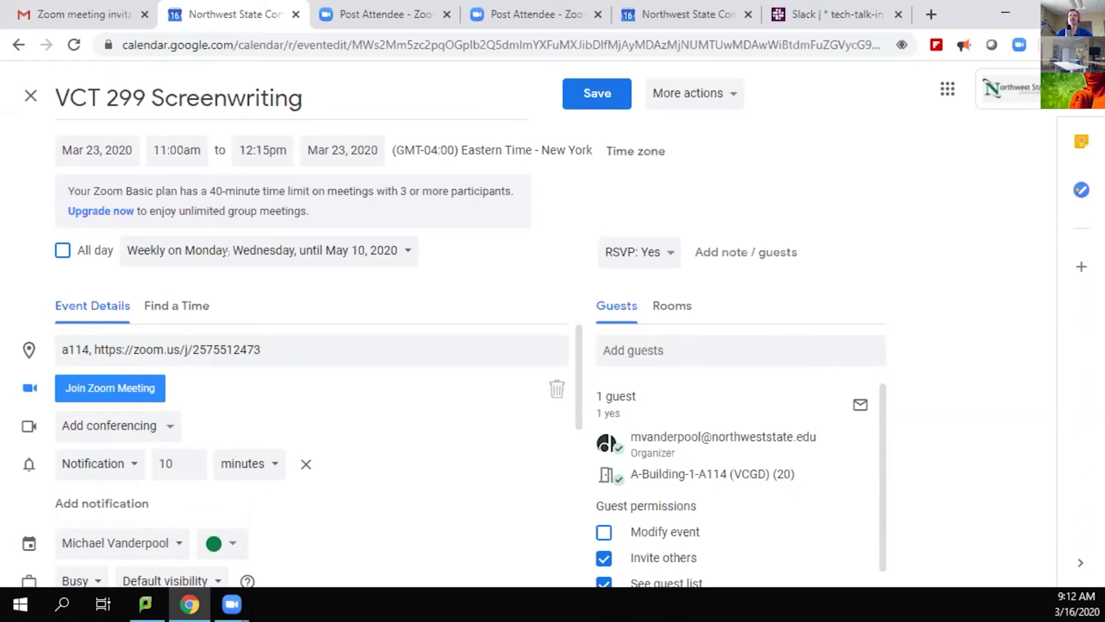
{"action": "left_click", "coordinate": [597, 91]}
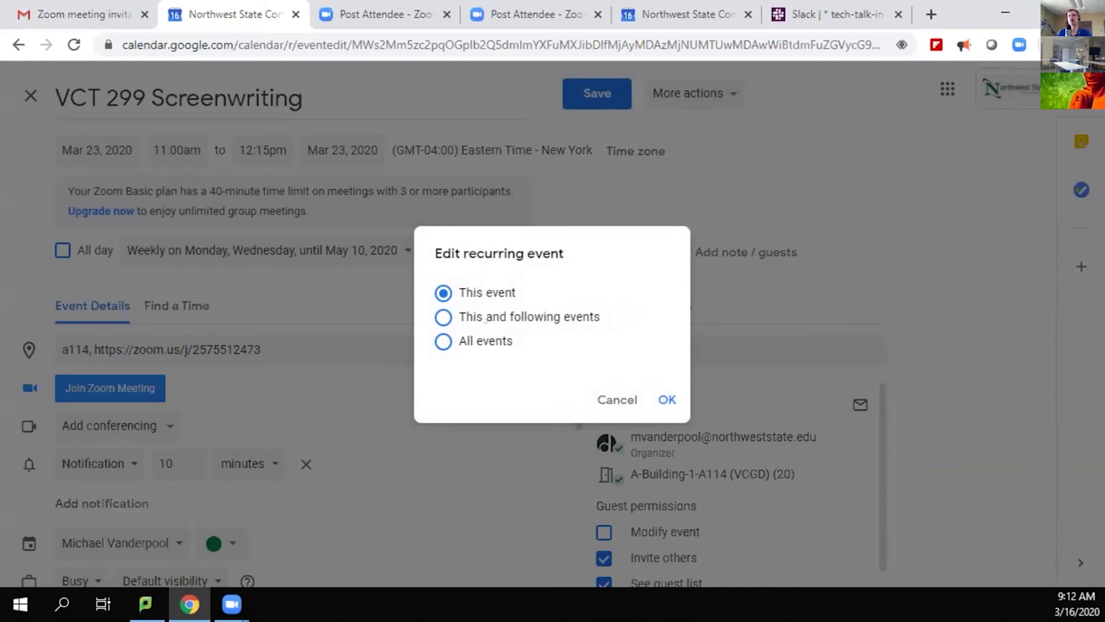
{"action": "left_click", "coordinate": [516, 314]}
{"action": "left_click", "coordinate": [667, 395]}
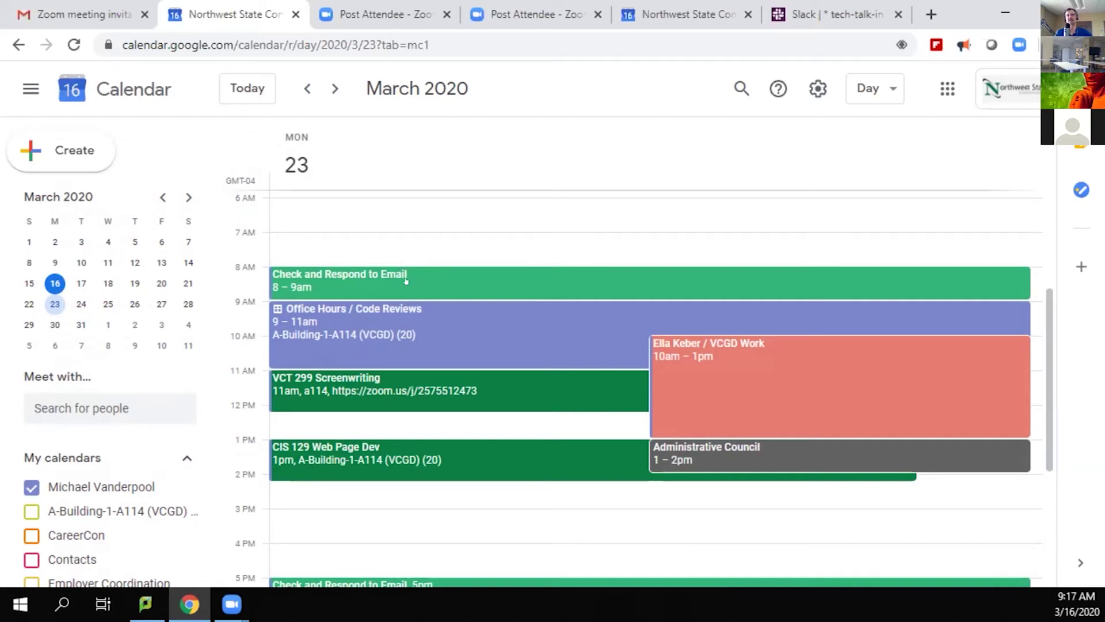
{"action": "scroll", "coordinate": [445, 418], "scroll_direction": "down", "scroll_amount": 1}
{"action": "scroll", "coordinate": [444, 417], "scroll_direction": "down", "scroll_amount": 3}
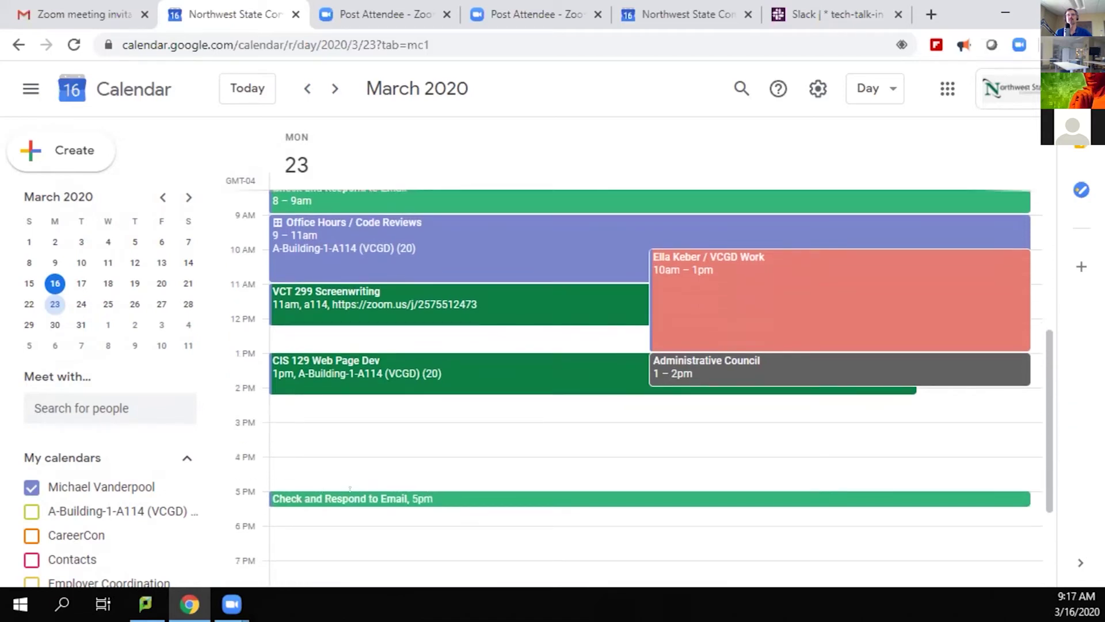
{"action": "scroll", "coordinate": [364, 335], "scroll_direction": "up", "scroll_amount": 3}
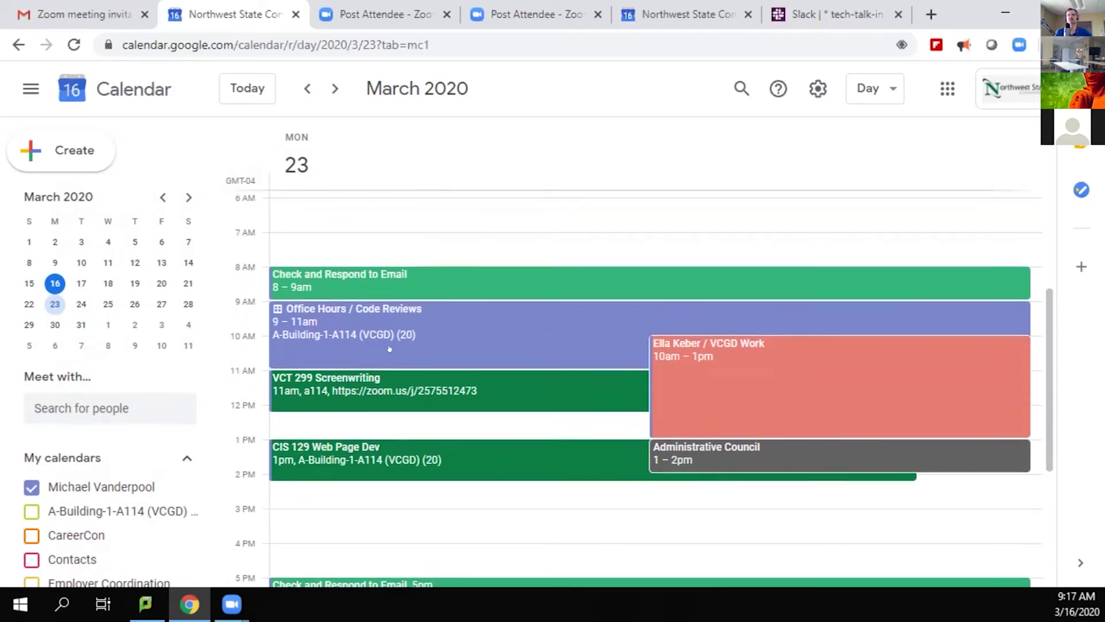
{"action": "scroll", "coordinate": [354, 277], "scroll_direction": "down", "scroll_amount": 3}
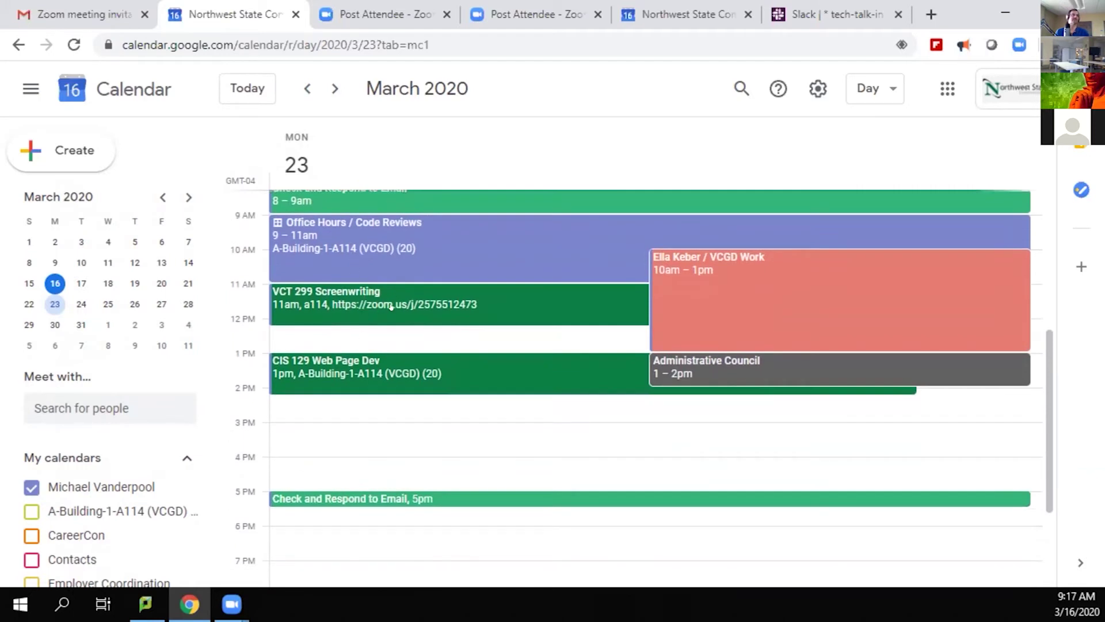
{"action": "scroll", "coordinate": [473, 269], "scroll_direction": "up", "scroll_amount": 3}
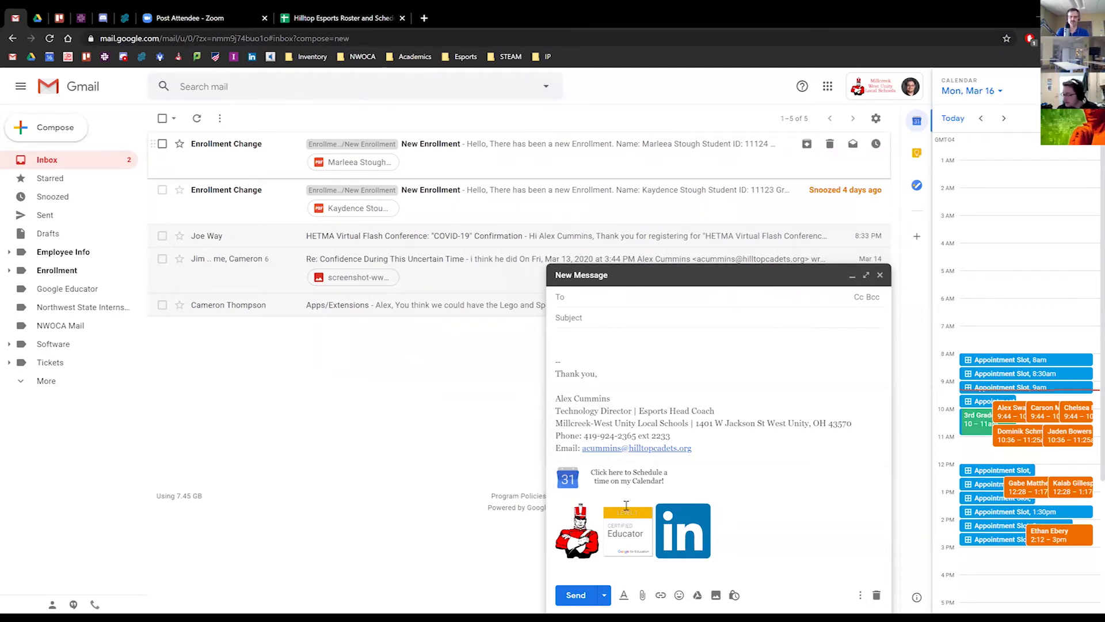
Step: Show the link on the draft signature's scheduling image, and view the April 15 Jackson - Super Smash event in the calendar
{"action": "left_click", "coordinate": [606, 485]}
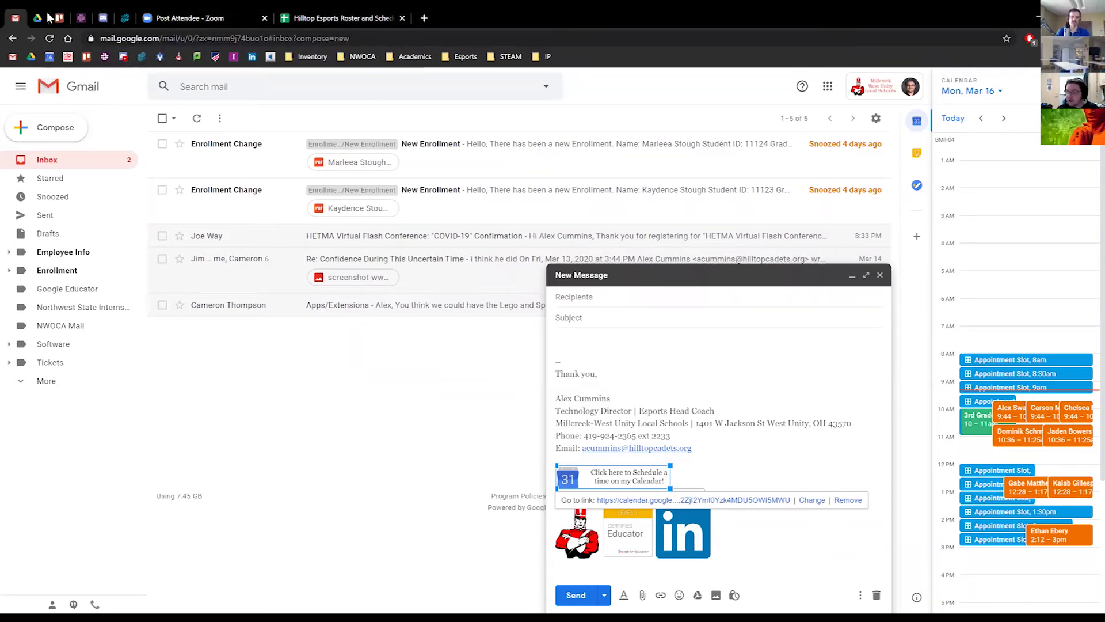
{"action": "left_click", "coordinate": [706, 339]}
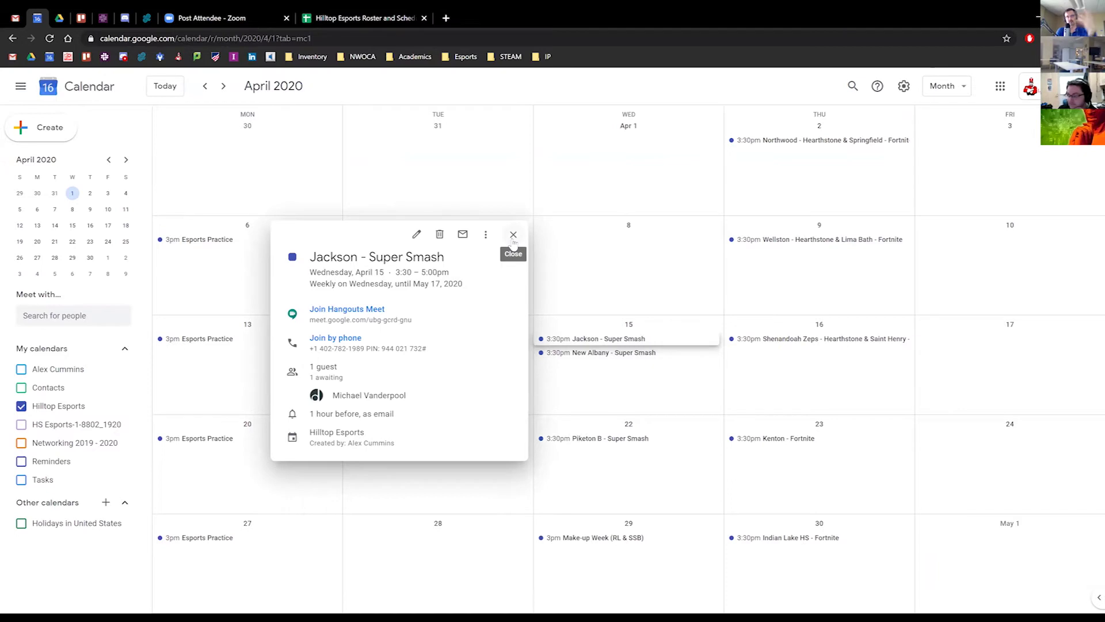
{"action": "left_click", "coordinate": [513, 235]}
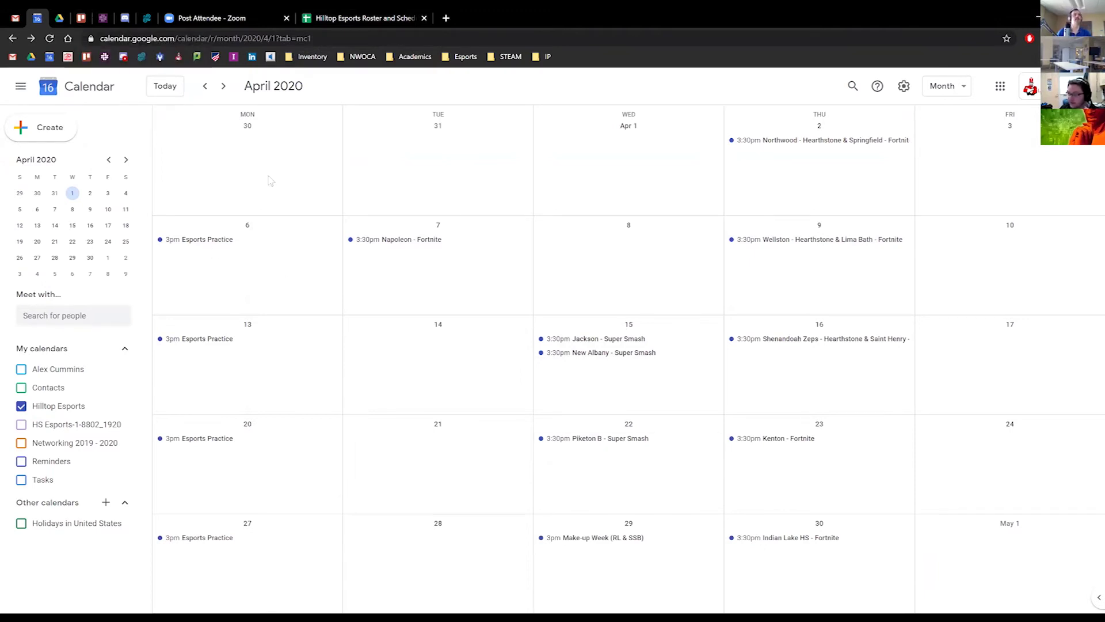
Step: Switch the calendar to the day view of April 1 and open the details of the 8am appointment slot
{"action": "left_click", "coordinate": [947, 86]}
{"action": "left_click", "coordinate": [944, 112]}
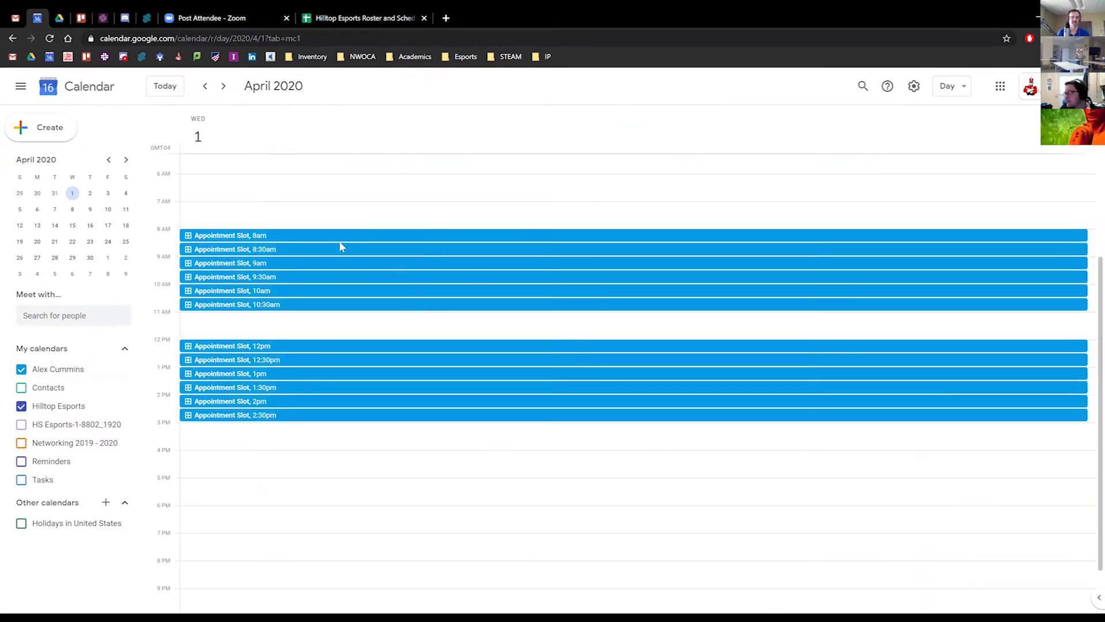
{"action": "left_click", "coordinate": [340, 239]}
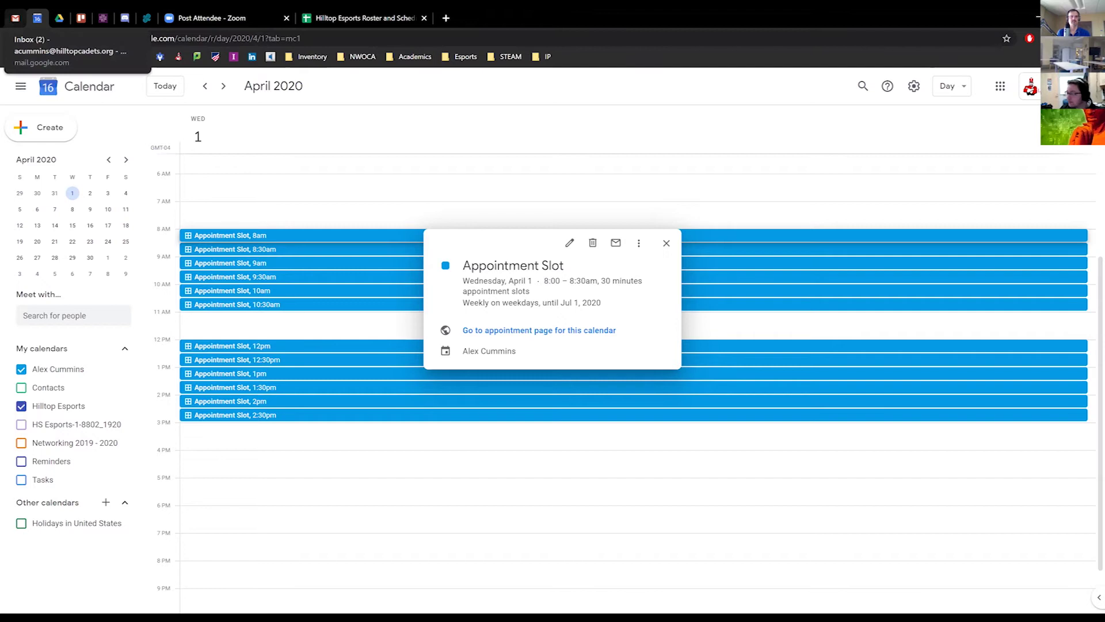
Step: View the appointment booking page through the scheduling link in the Gmail draft's signature, and return to the draft
{"action": "left_click", "coordinate": [16, 18]}
{"action": "left_click", "coordinate": [702, 466]}
{"action": "left_click", "coordinate": [641, 485]}
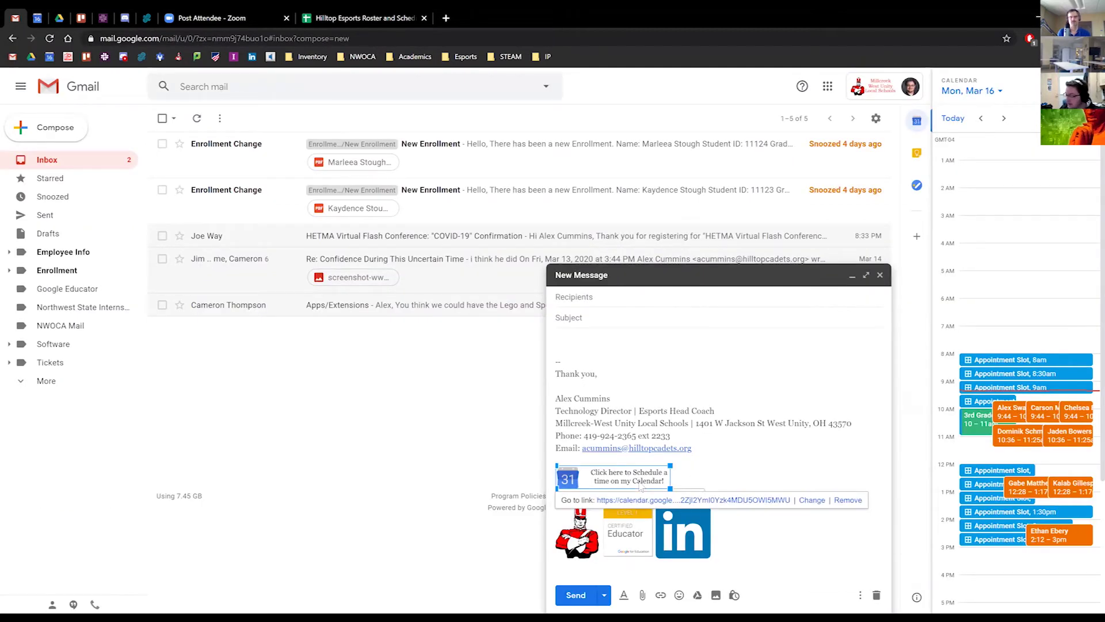
{"action": "left_click", "coordinate": [721, 471]}
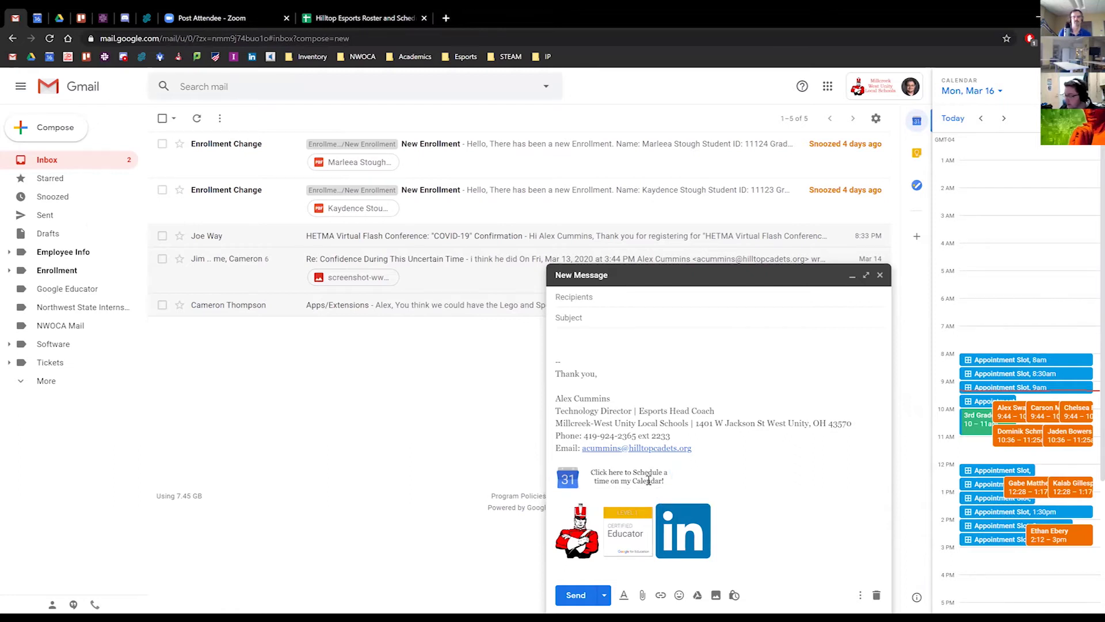
{"action": "left_click", "coordinate": [649, 480]}
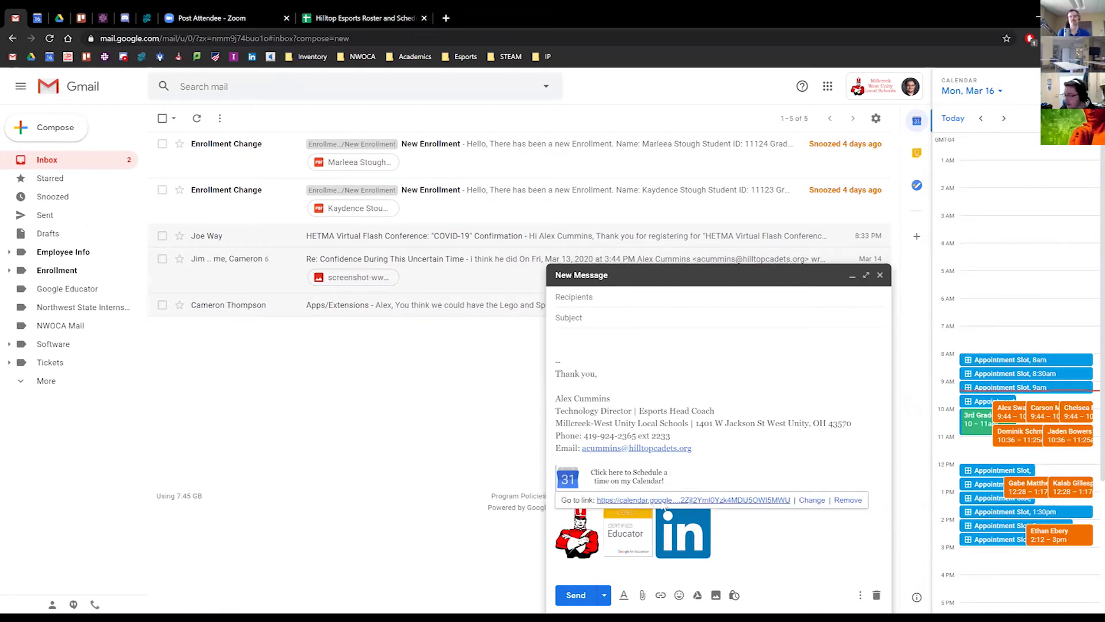
{"action": "left_click", "coordinate": [663, 500]}
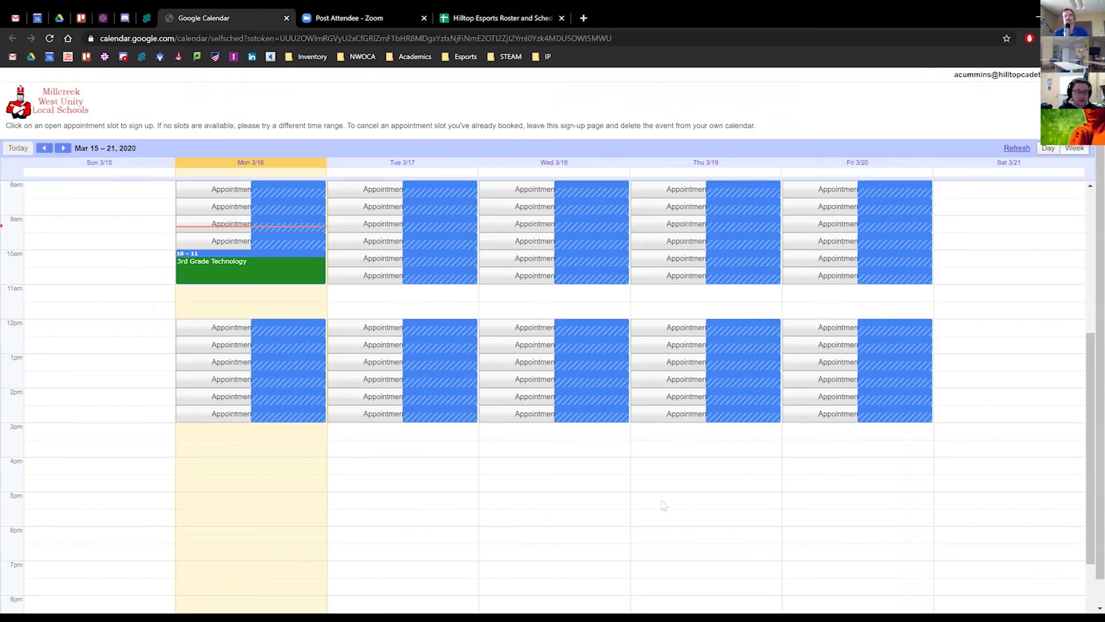
{"action": "left_click", "coordinate": [17, 18]}
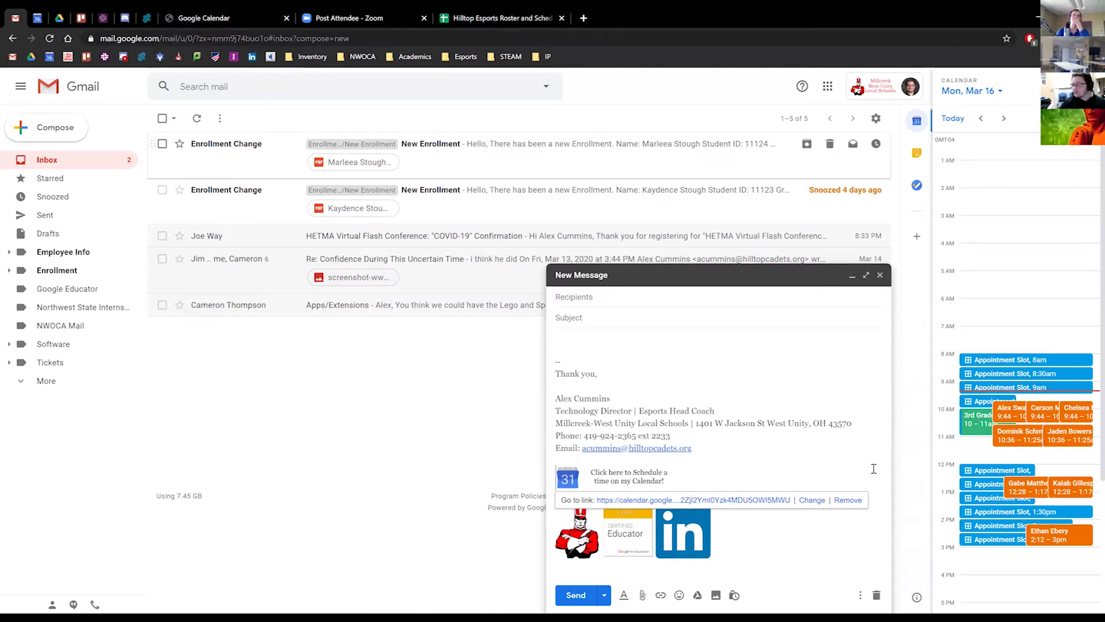
{"action": "left_click", "coordinate": [586, 534]}
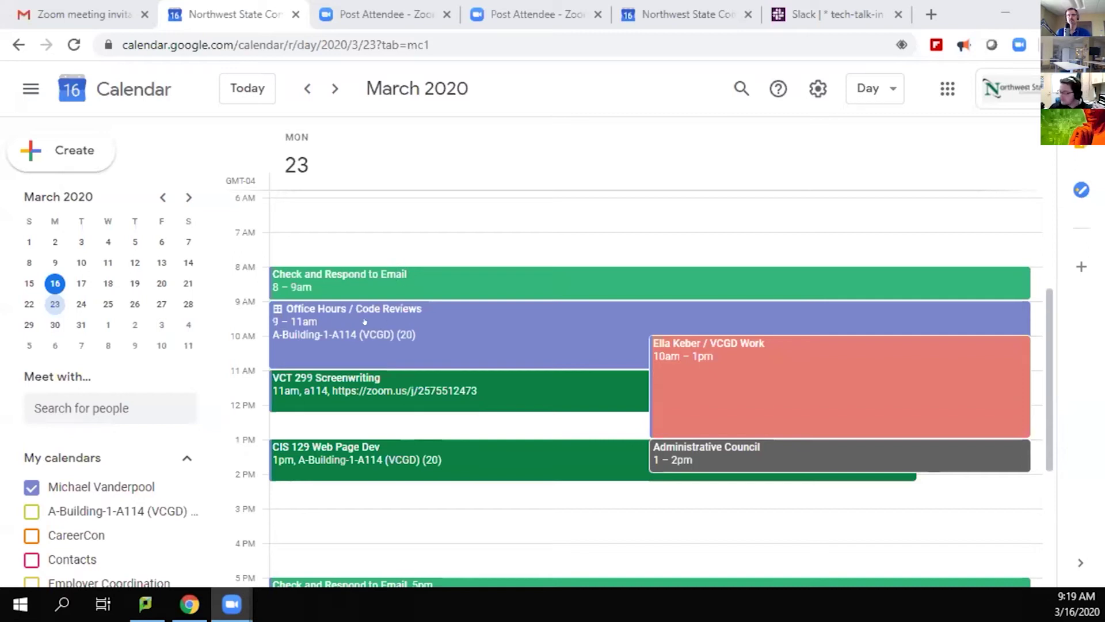
Step: Start a new appointment slots entry on March 23, 2020 from 3:00pm to 4:00pm
{"action": "scroll", "coordinate": [392, 390], "scroll_direction": "down", "scroll_amount": 3}
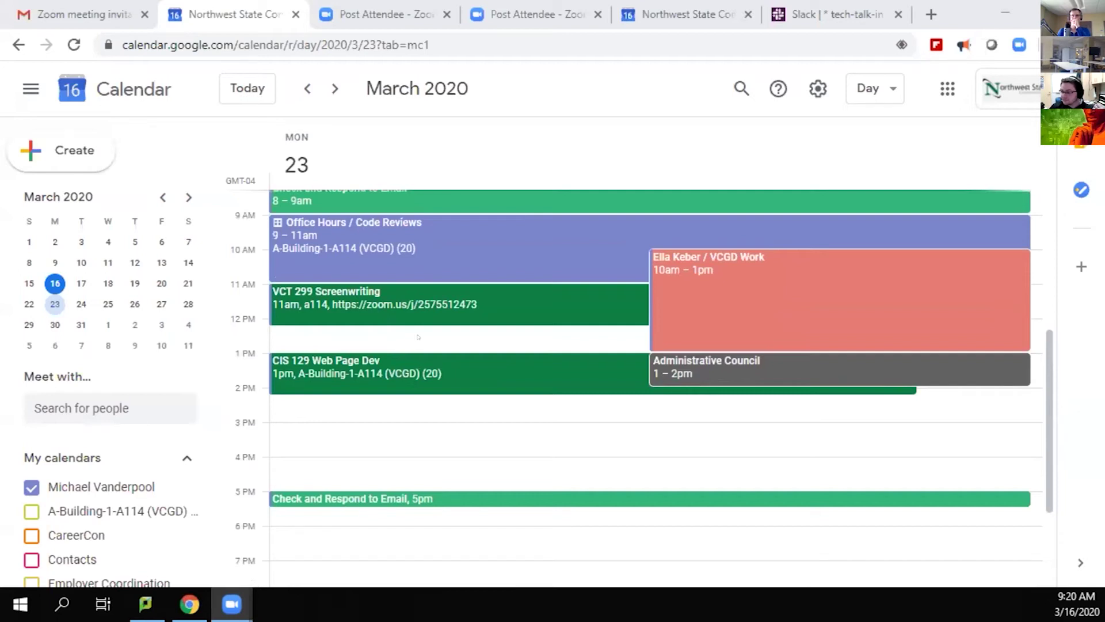
{"action": "left_click", "coordinate": [321, 432]}
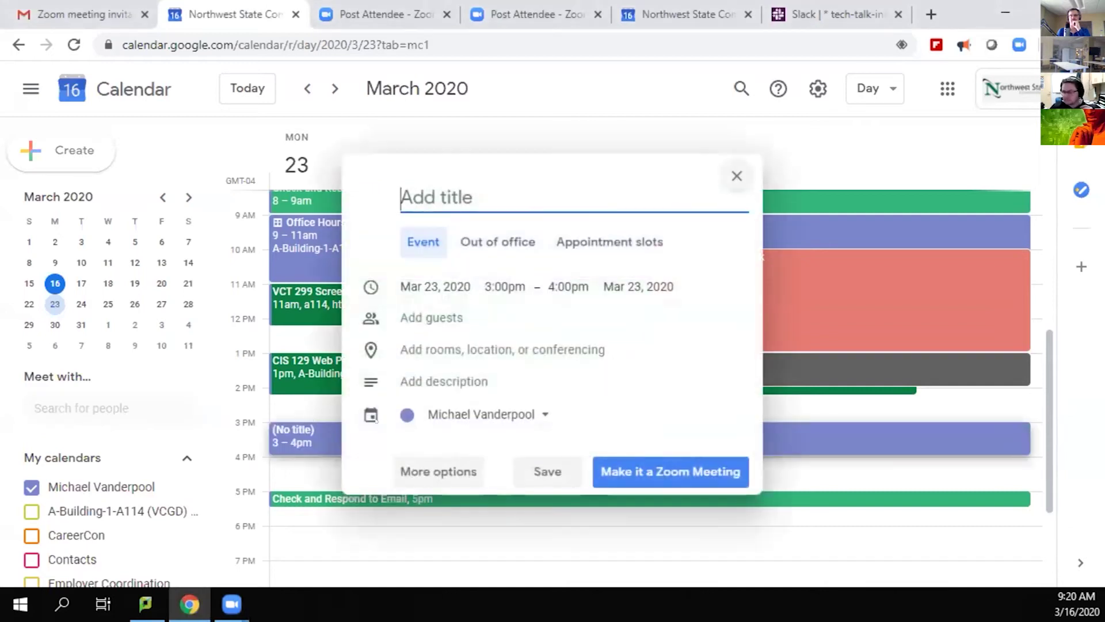
{"action": "left_click", "coordinate": [599, 240]}
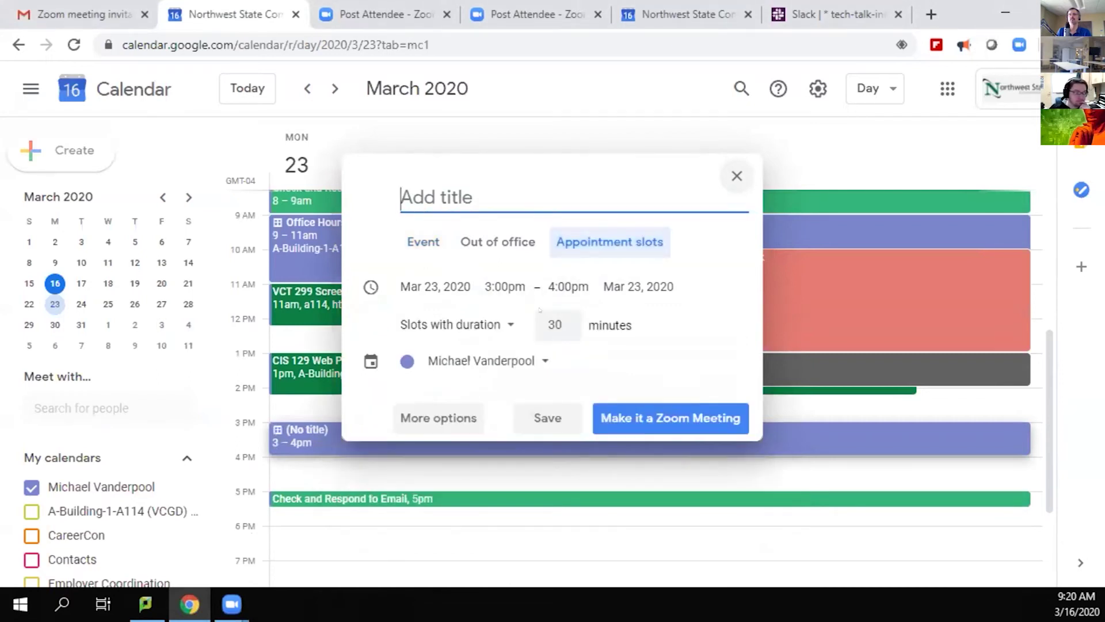
Step: Divide the new appointment block into slots with a duration of 20 minutes
{"action": "left_click", "coordinate": [503, 323]}
{"action": "left_click", "coordinate": [475, 333]}
{"action": "left_click", "coordinate": [568, 328]}
{"action": "left_click", "coordinate": [568, 328]}
{"action": "left_click", "coordinate": [568, 329]}
{"action": "left_click", "coordinate": [568, 329]}
{"action": "left_click", "coordinate": [568, 328]}
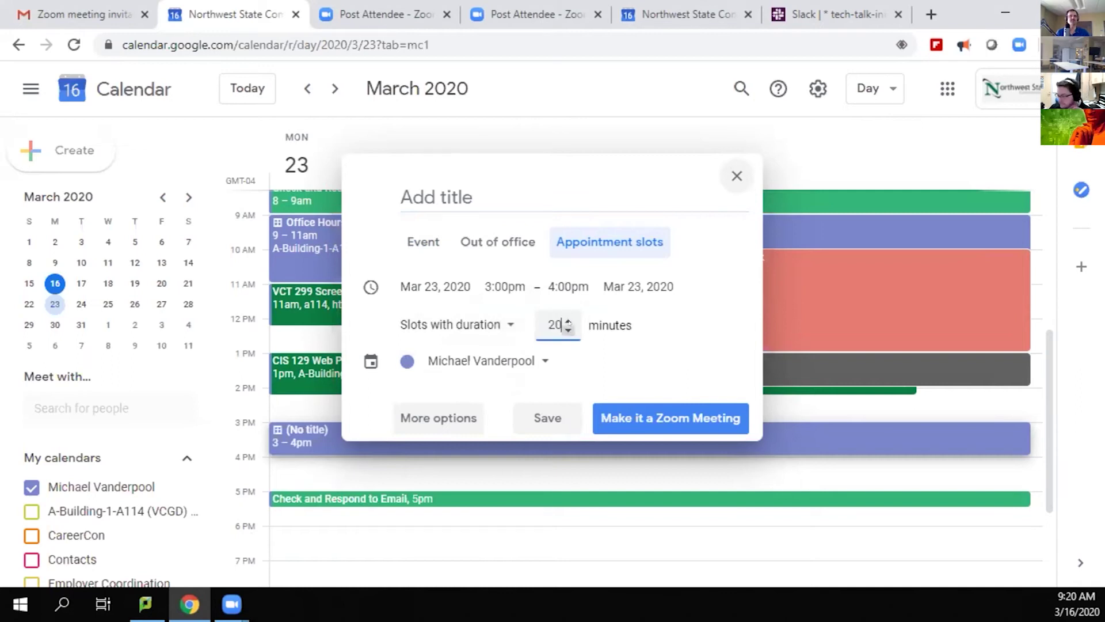
Step: Set the slot duration of the new March 23 appointment block to 15 minutes
{"action": "left_click", "coordinate": [568, 330]}
{"action": "left_click", "coordinate": [569, 330]}
{"action": "left_click", "coordinate": [568, 330]}
{"action": "left_click", "coordinate": [568, 330]}
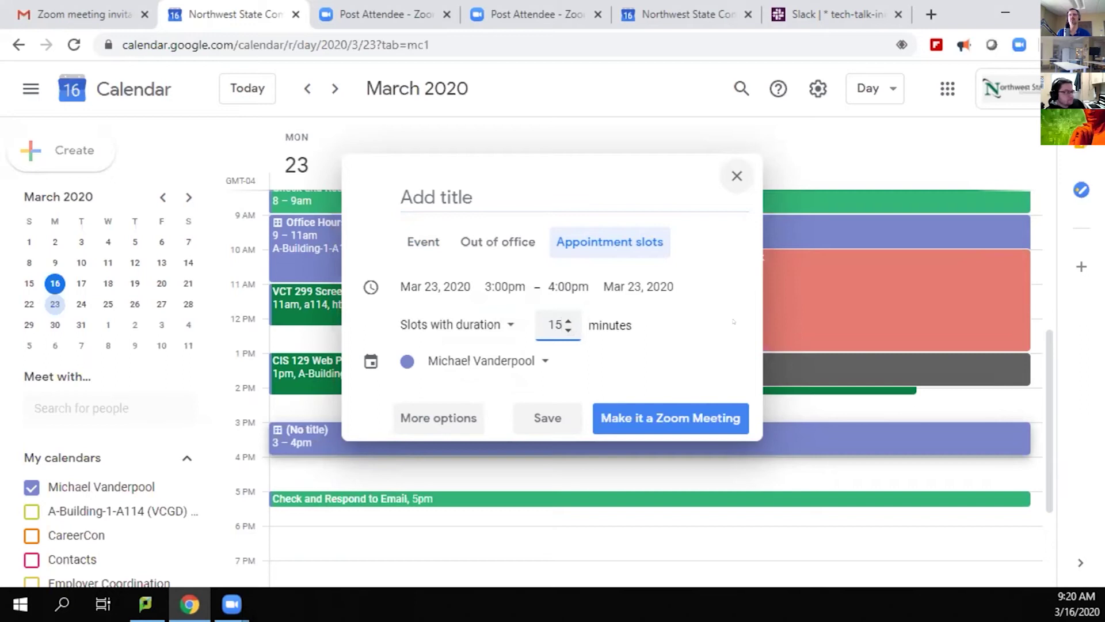
Step: Title the appointment block "Office Hours" and save it as a Zoom meeting
{"action": "left_click", "coordinate": [516, 196]}
{"action": "type", "text": "O"}
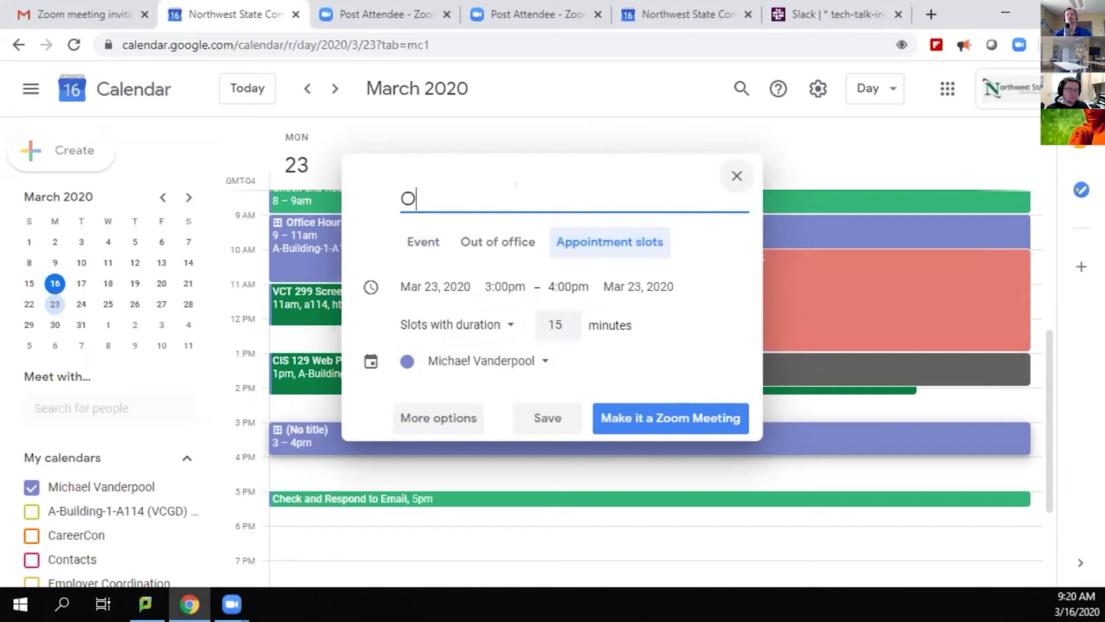
{"action": "type", "text": "ffice Hours"}
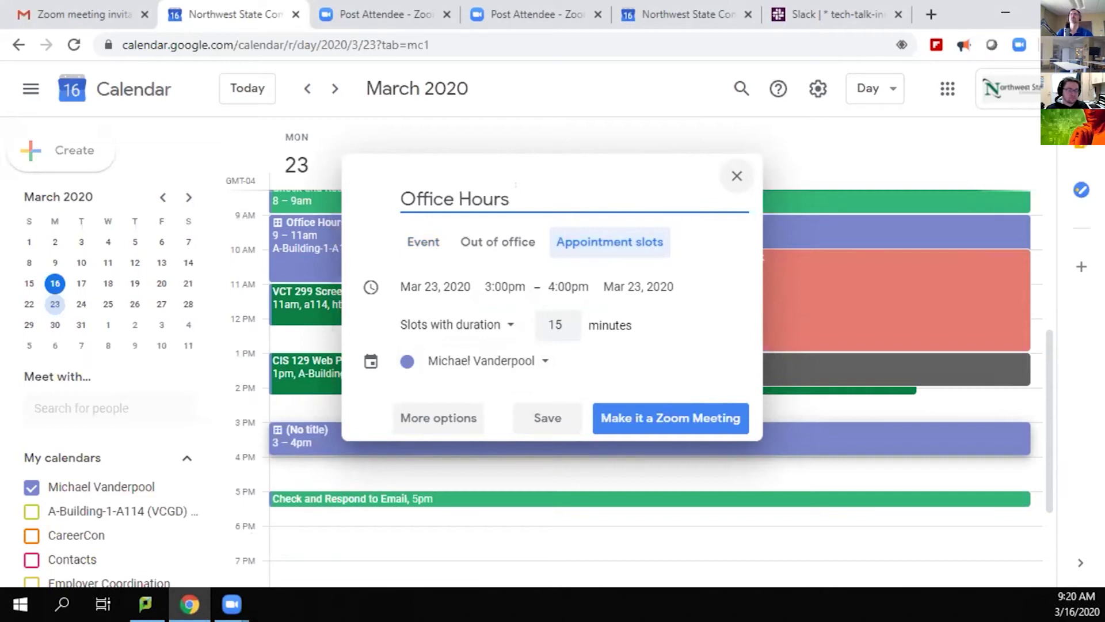
{"action": "left_click", "coordinate": [662, 416]}
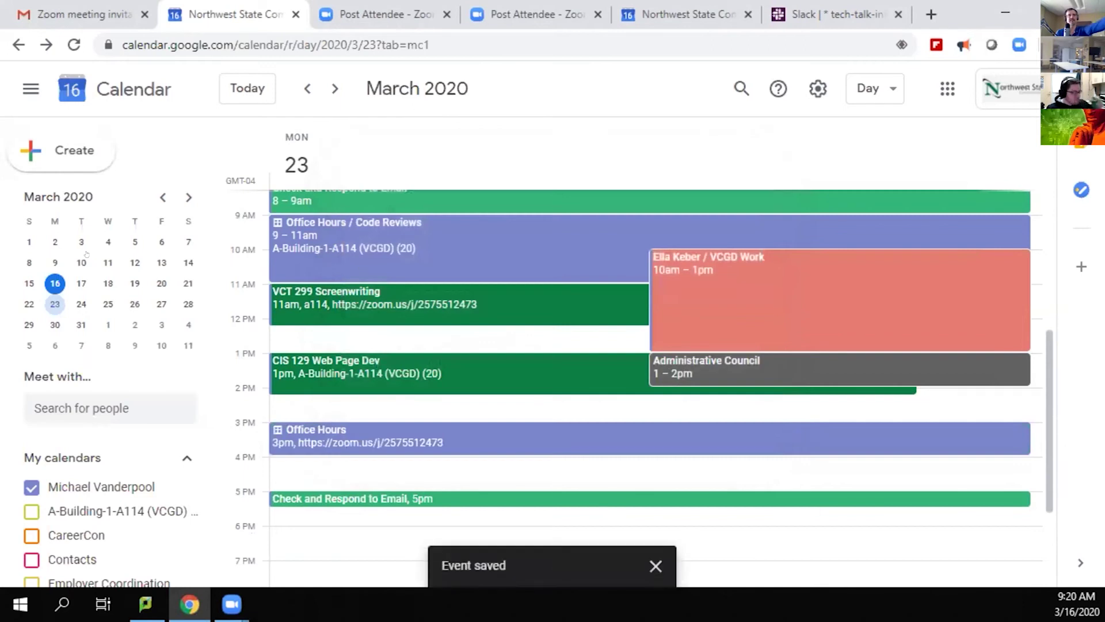
Step: Open the appointment page from the new Office Hours block and examine the bookable slots for the week of Mar 22–28, 2020
{"action": "left_click", "coordinate": [351, 434]}
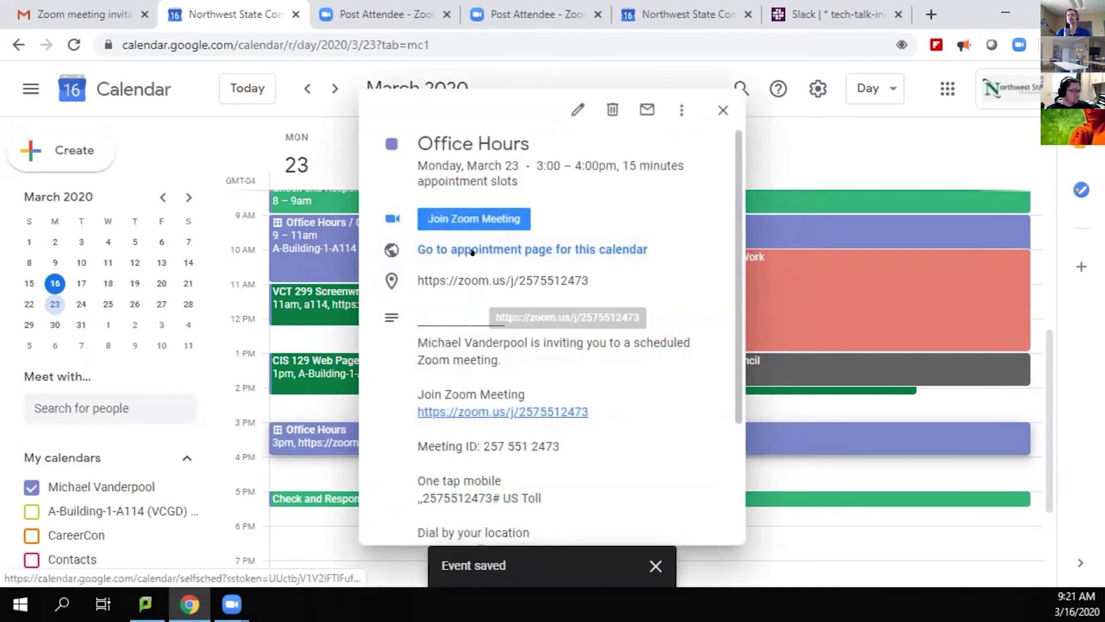
{"action": "left_click", "coordinate": [500, 242]}
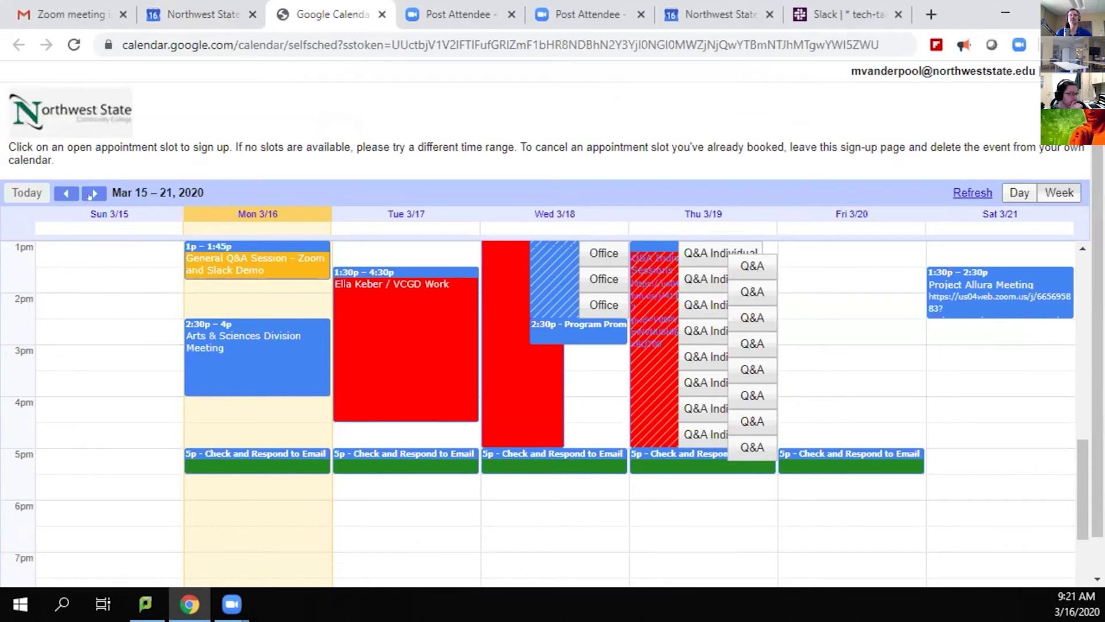
{"action": "scroll", "coordinate": [279, 295], "scroll_direction": "up", "scroll_amount": 3}
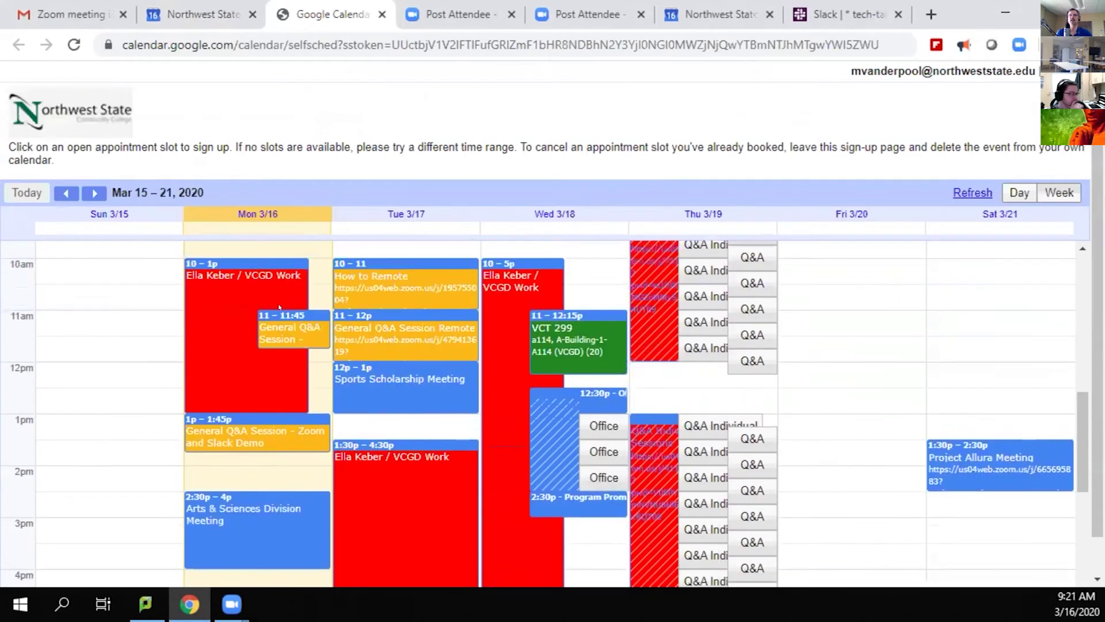
{"action": "scroll", "coordinate": [705, 273], "scroll_direction": "up", "scroll_amount": 2}
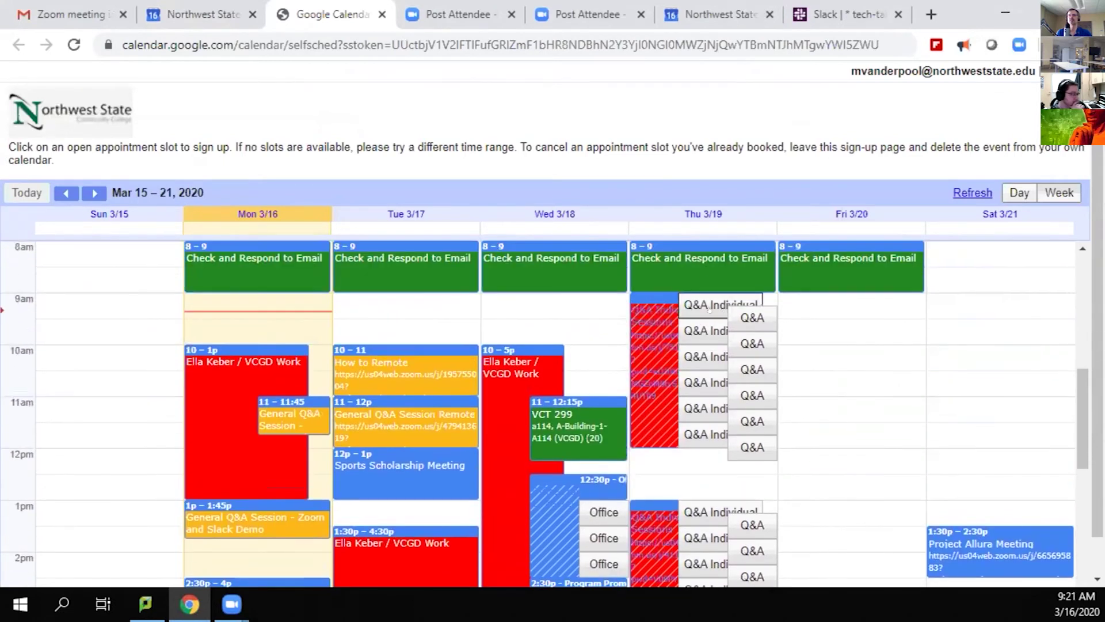
{"action": "scroll", "coordinate": [707, 335], "scroll_direction": "down", "scroll_amount": 2}
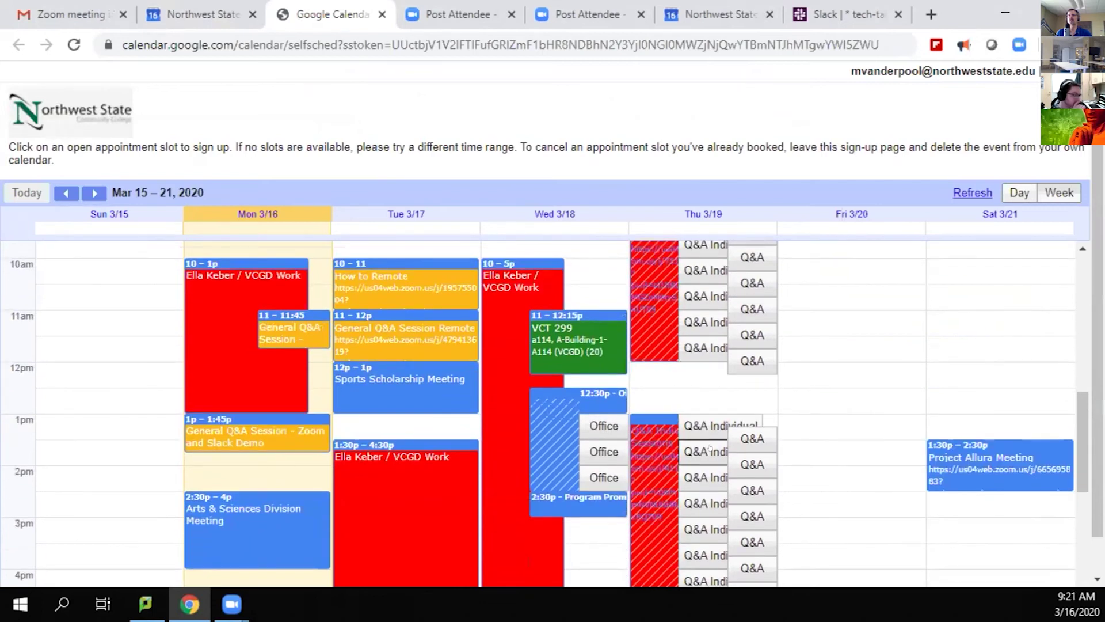
{"action": "scroll", "coordinate": [710, 448], "scroll_direction": "down", "scroll_amount": 2}
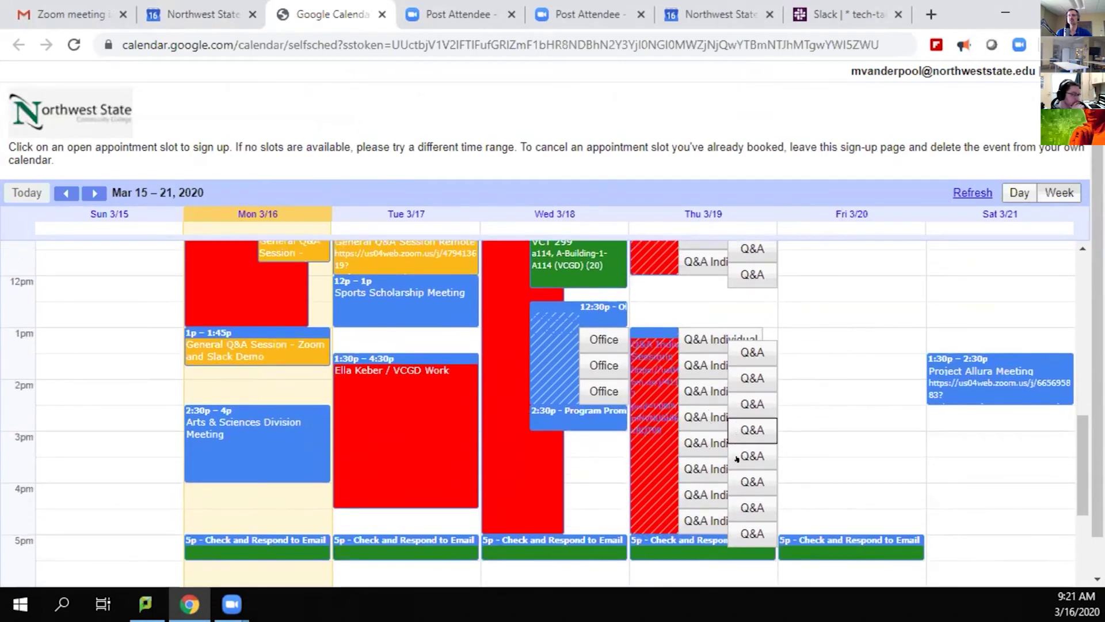
{"action": "left_click", "coordinate": [87, 187]}
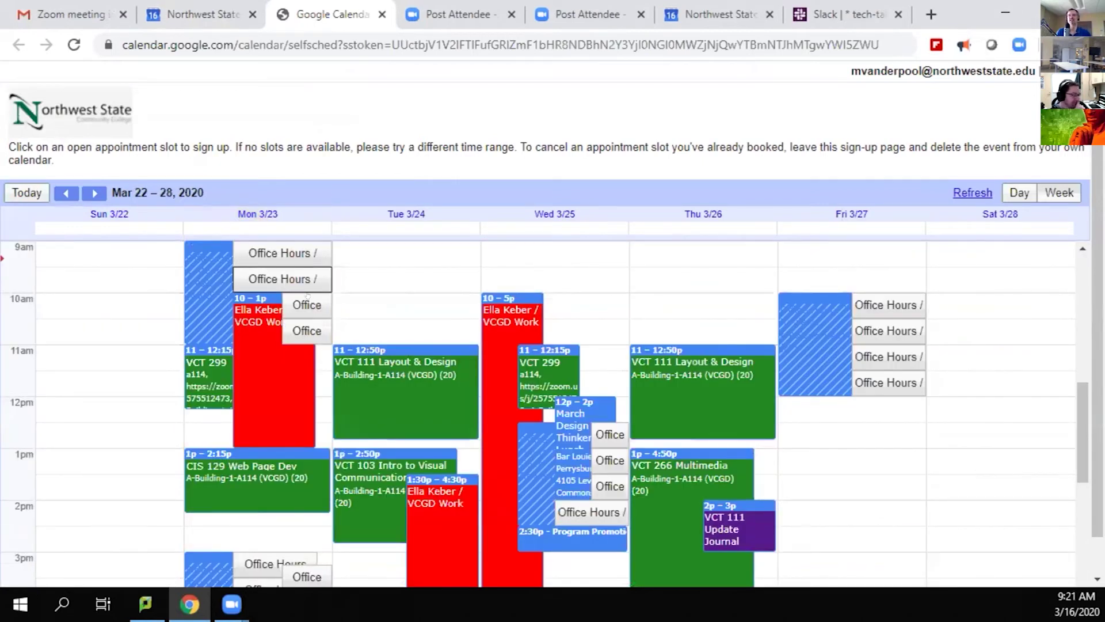
{"action": "scroll", "coordinate": [308, 297], "scroll_direction": "down", "scroll_amount": 3}
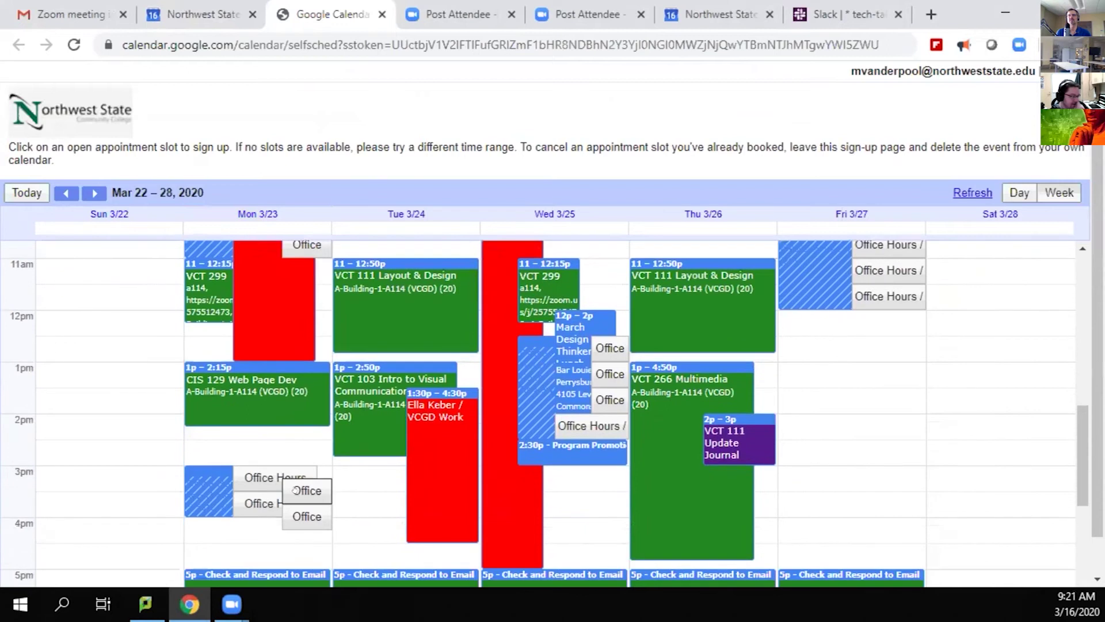
Step: Return to the calendar and edit the Office Hours block to repeat every week on Monday, Tuesday and Wednesday
{"action": "left_click", "coordinate": [201, 8]}
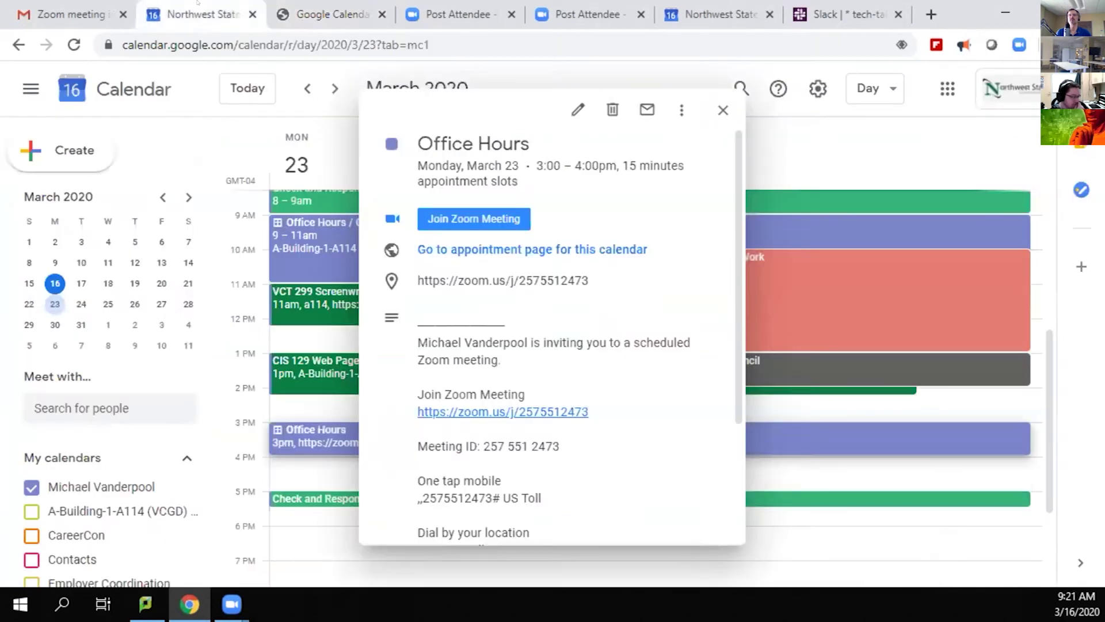
{"action": "left_click", "coordinate": [578, 110]}
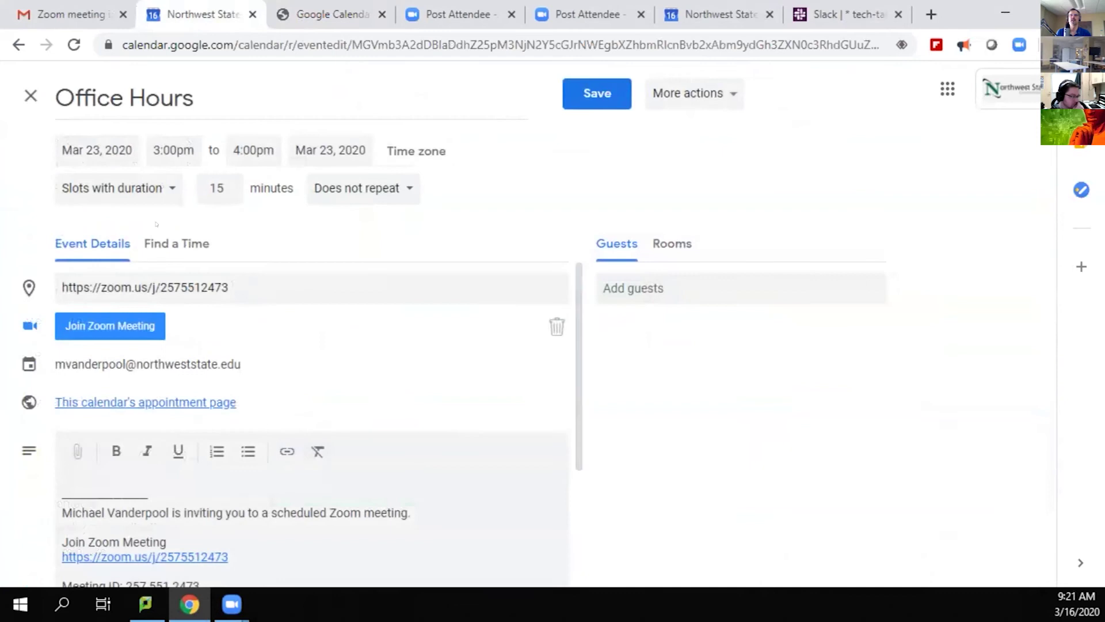
{"action": "left_click", "coordinate": [367, 186]}
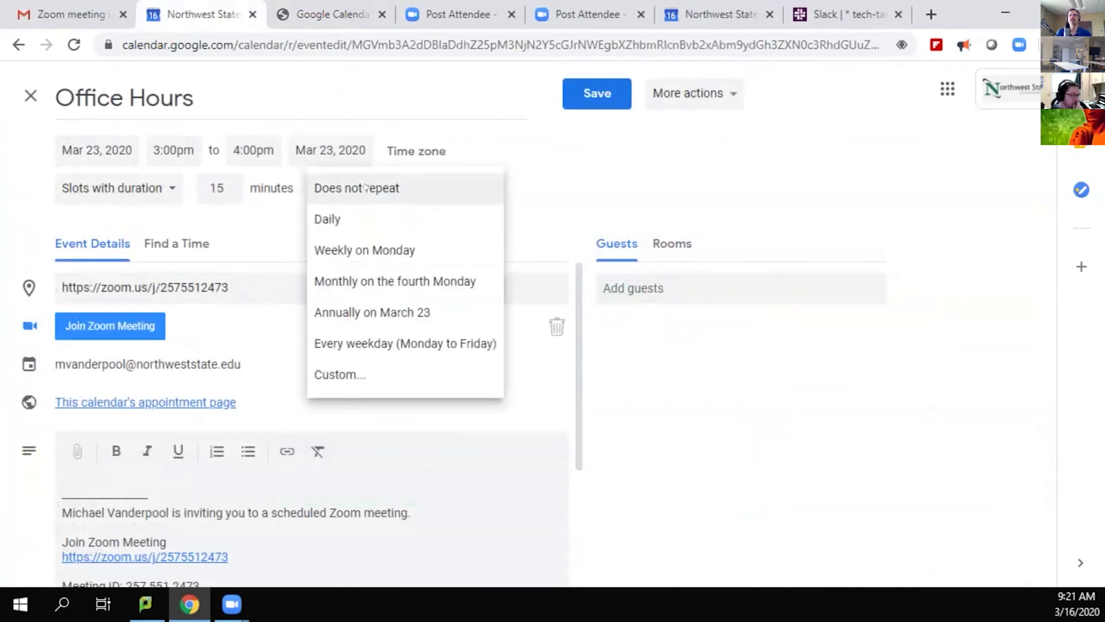
{"action": "left_click", "coordinate": [349, 369]}
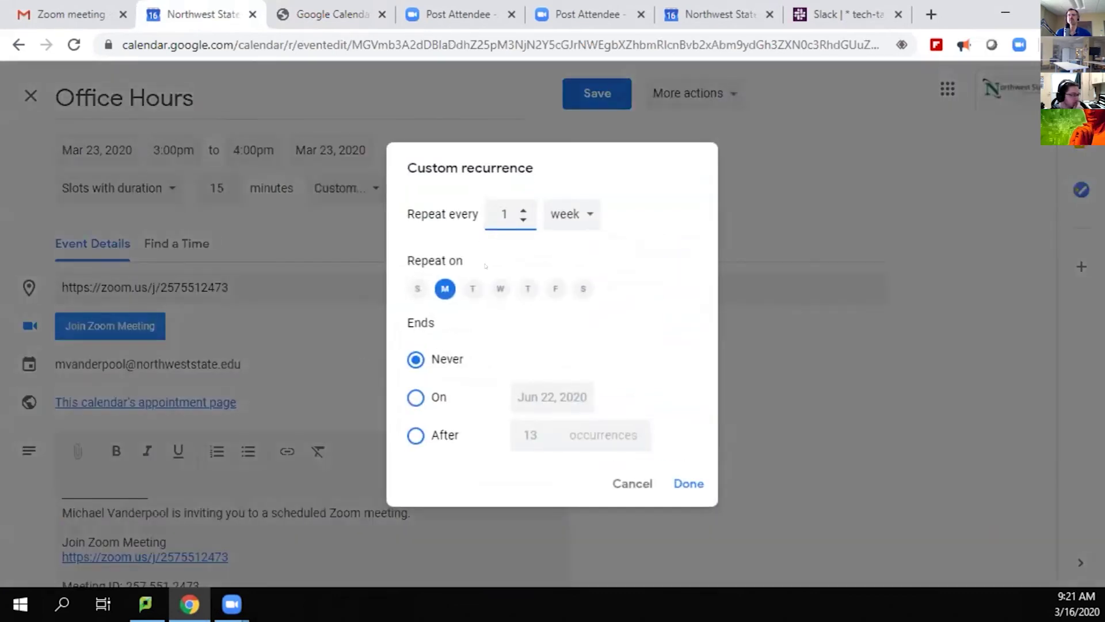
{"action": "left_click", "coordinate": [473, 288]}
{"action": "left_click", "coordinate": [500, 286]}
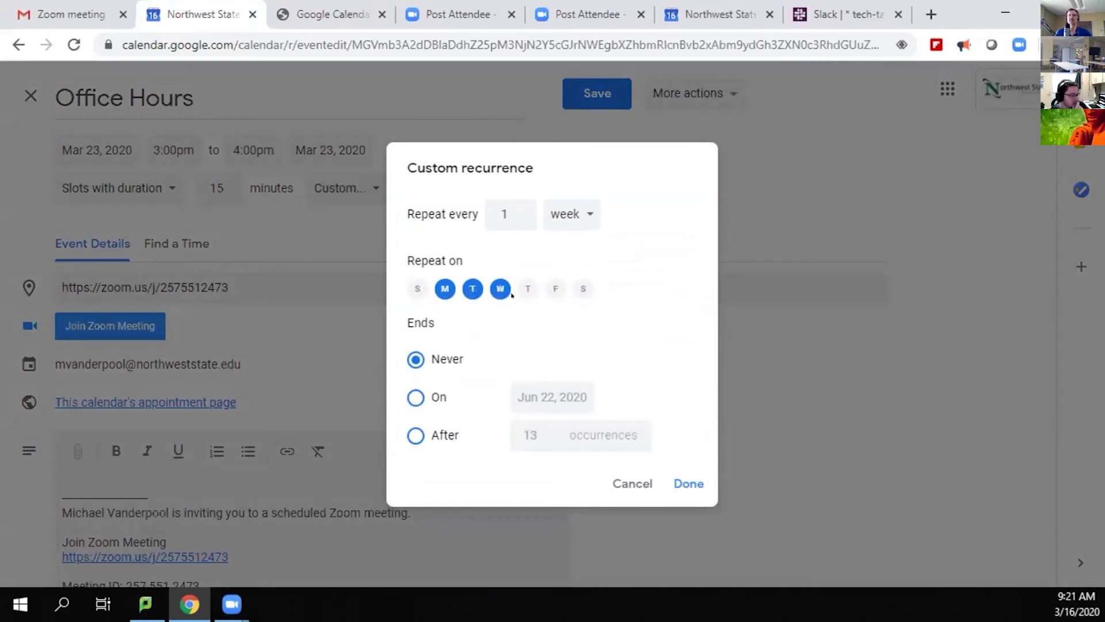
Step: Set the custom recurrence to end on May 22, 2020 and apply it
{"action": "left_click", "coordinate": [416, 398]}
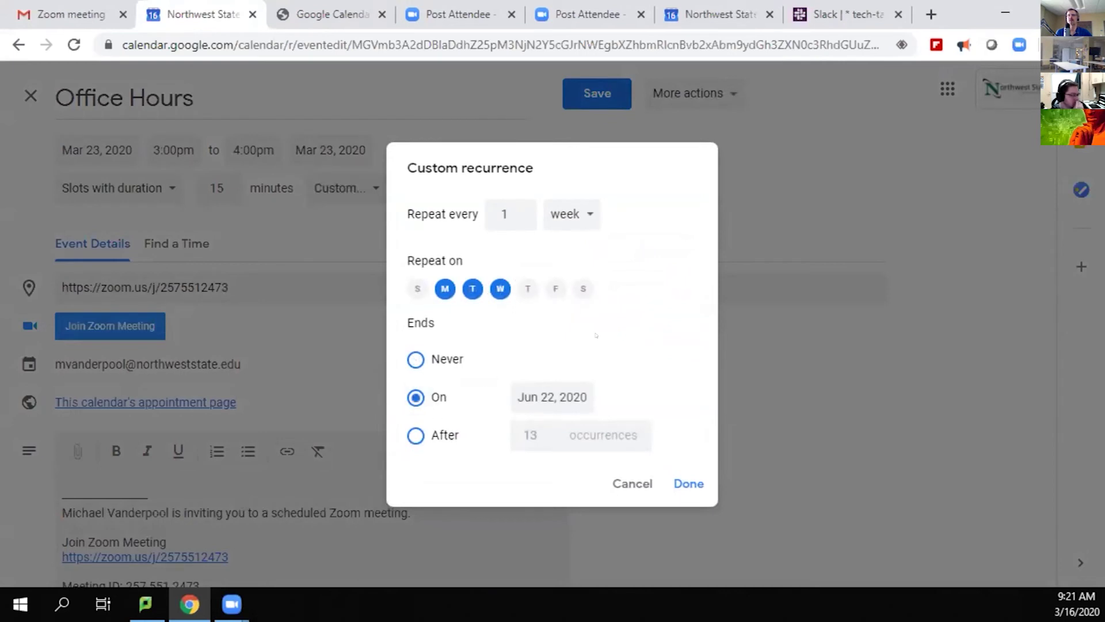
{"action": "left_click", "coordinate": [553, 396]}
{"action": "left_click", "coordinate": [729, 202]}
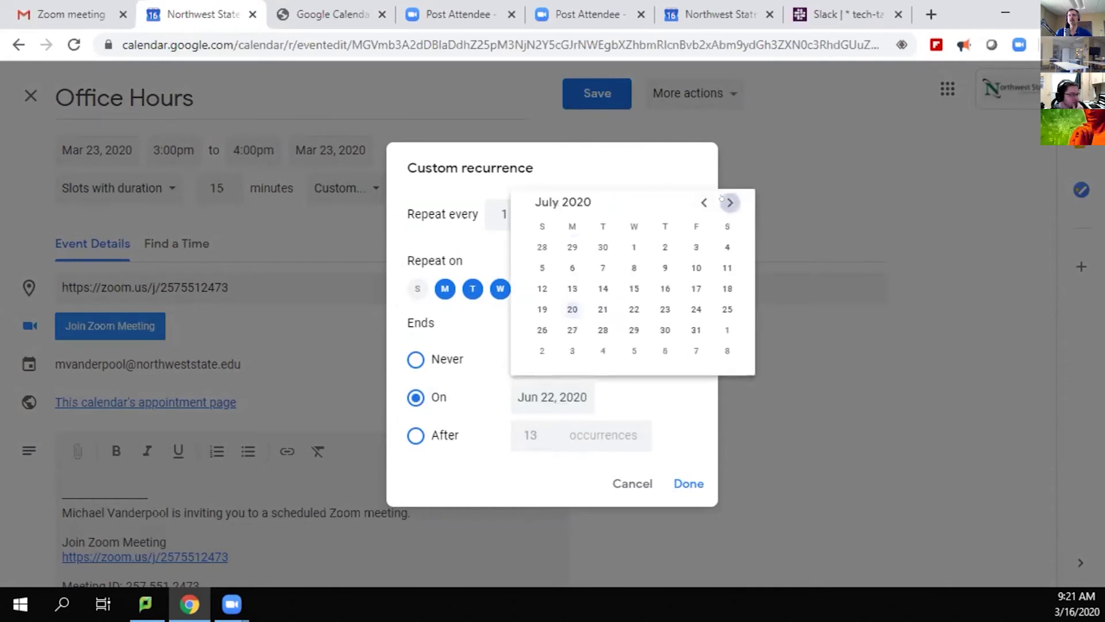
{"action": "left_click", "coordinate": [729, 202]}
{"action": "left_click", "coordinate": [703, 202]}
{"action": "left_click", "coordinate": [703, 202]}
{"action": "left_click", "coordinate": [704, 202]}
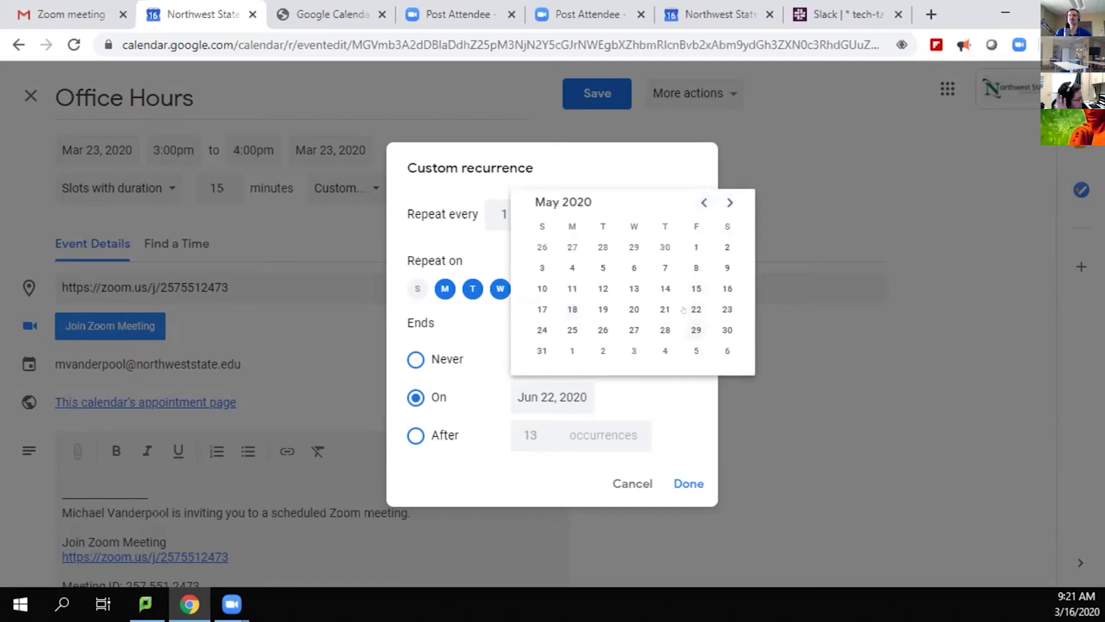
{"action": "left_click", "coordinate": [696, 309]}
{"action": "left_click", "coordinate": [682, 483]}
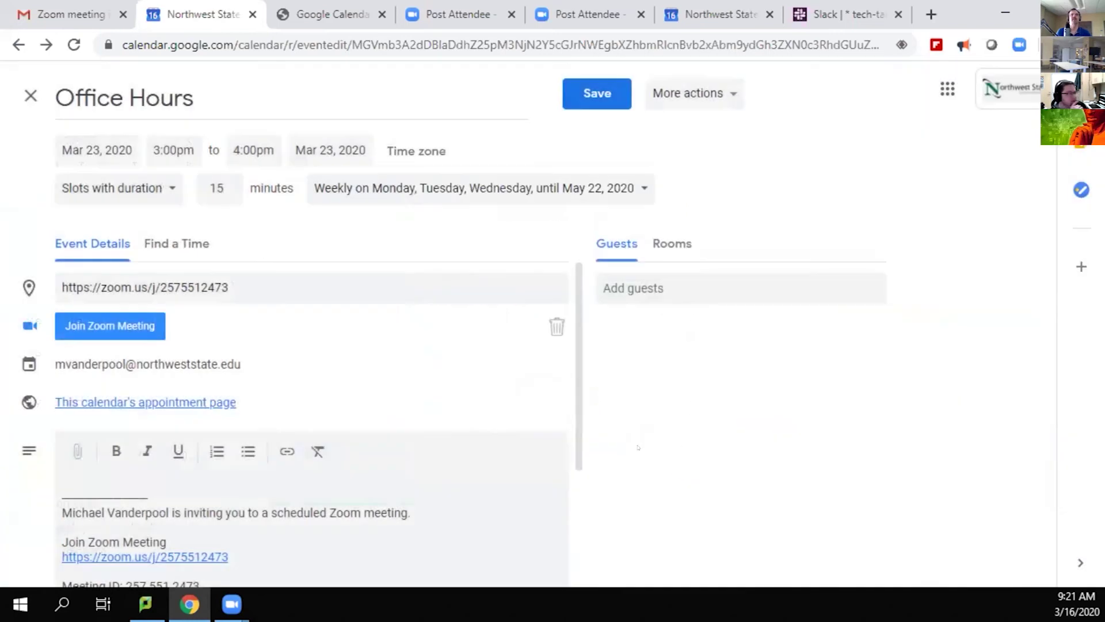
Step: Review the Zoom invitation text in the Office Hours description and save the recurring event
{"action": "scroll", "coordinate": [426, 357], "scroll_direction": "down", "scroll_amount": 3}
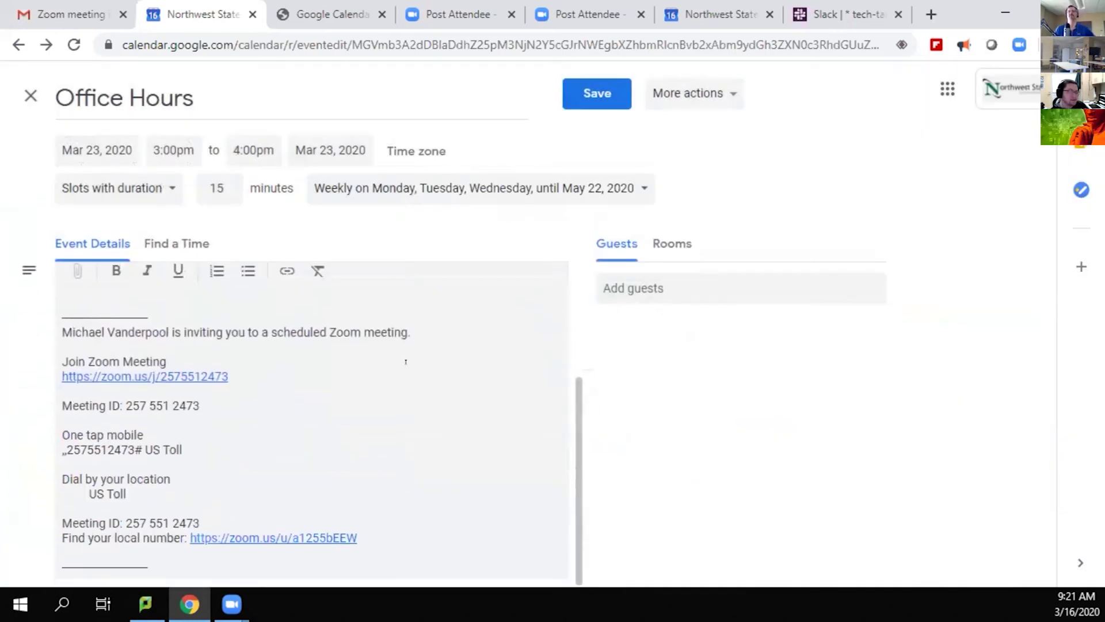
{"action": "scroll", "coordinate": [402, 375], "scroll_direction": "up", "scroll_amount": 3}
{"action": "scroll", "coordinate": [409, 349], "scroll_direction": "down", "scroll_amount": 3}
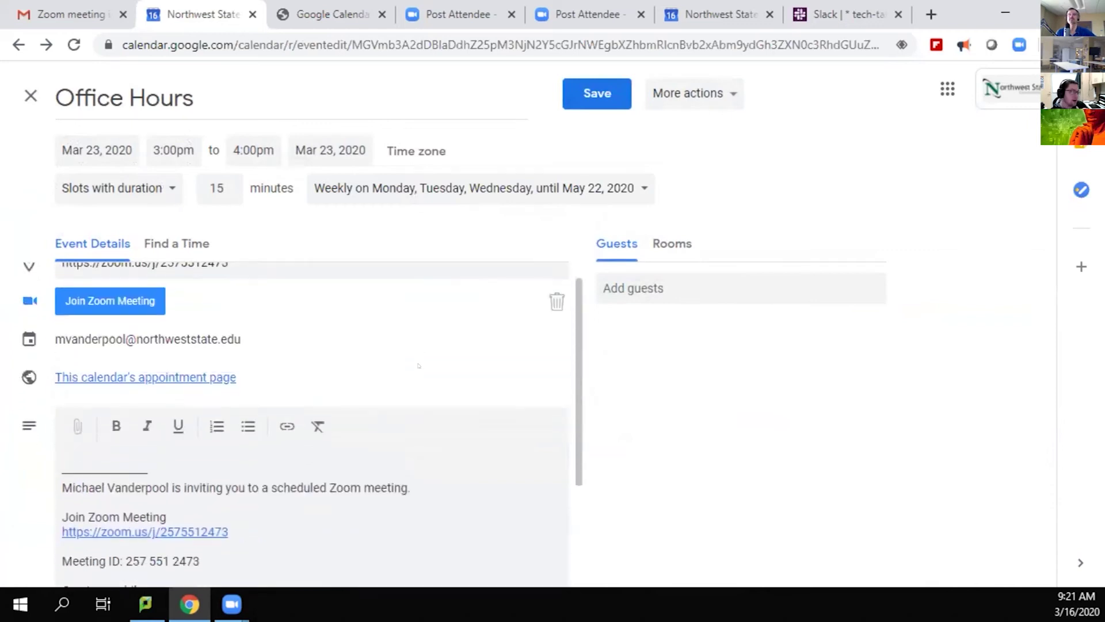
{"action": "scroll", "coordinate": [418, 337], "scroll_direction": "up", "scroll_amount": 3}
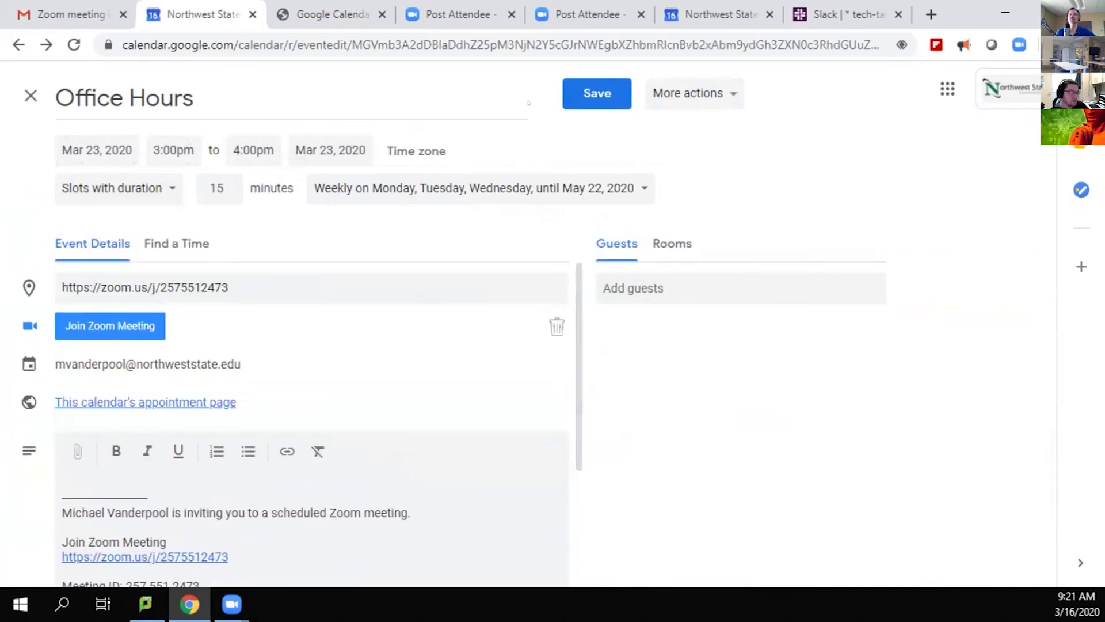
{"action": "scroll", "coordinate": [402, 309], "scroll_direction": "down", "scroll_amount": 3}
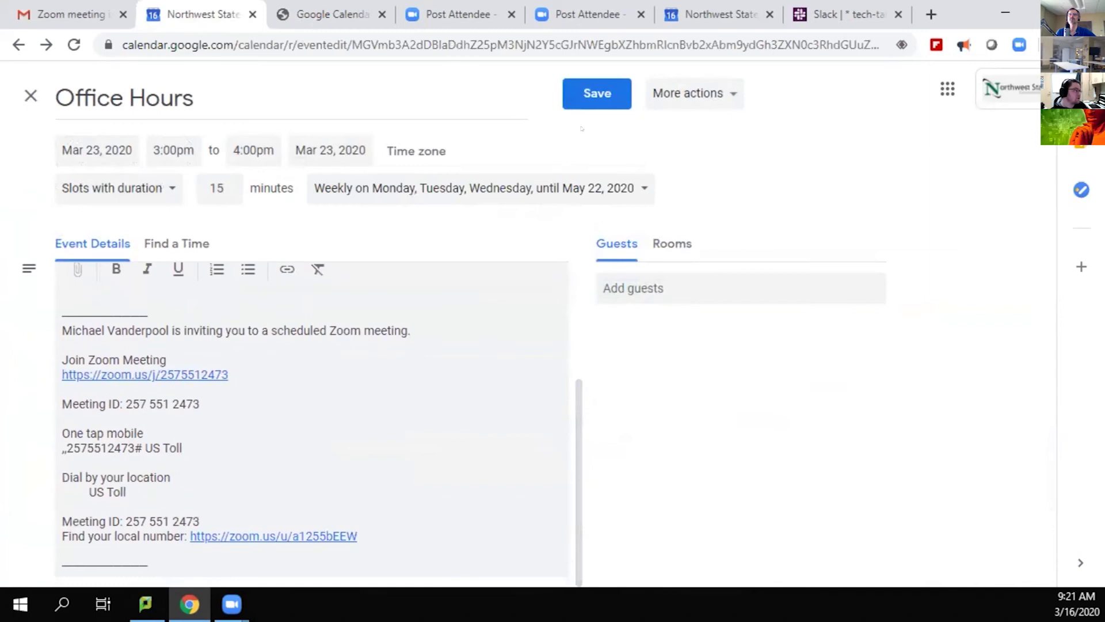
{"action": "left_click", "coordinate": [586, 100]}
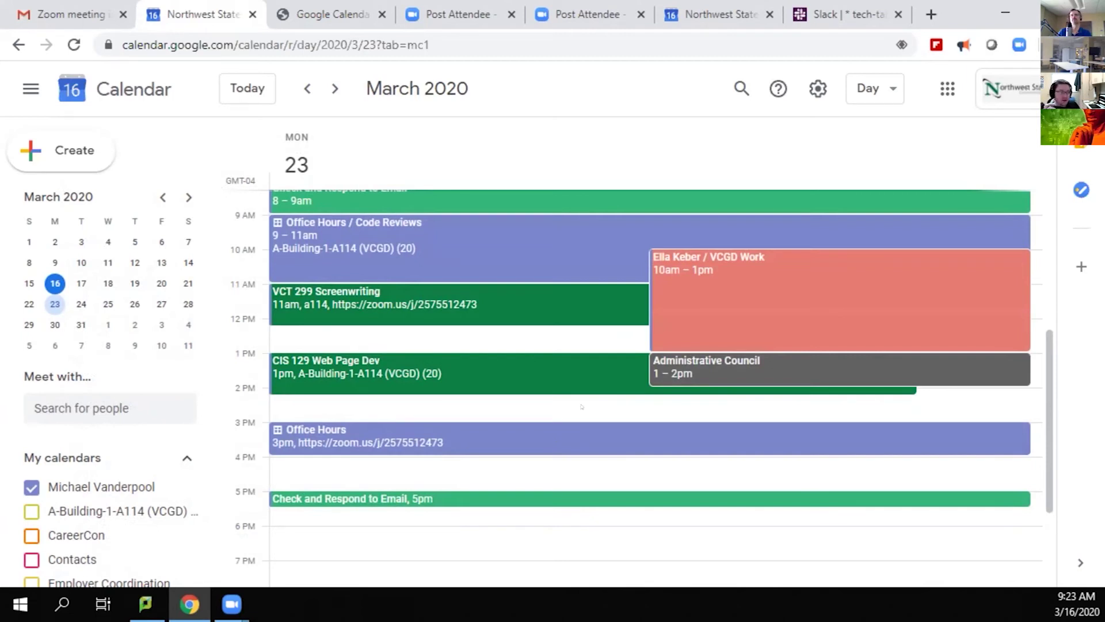
Step: Extend the 3pm Office Hours block to end at 5pm and apply the change to all events in the series
{"action": "left_click_drag", "start_coordinate": [569, 445], "coordinate": [609, 487]}
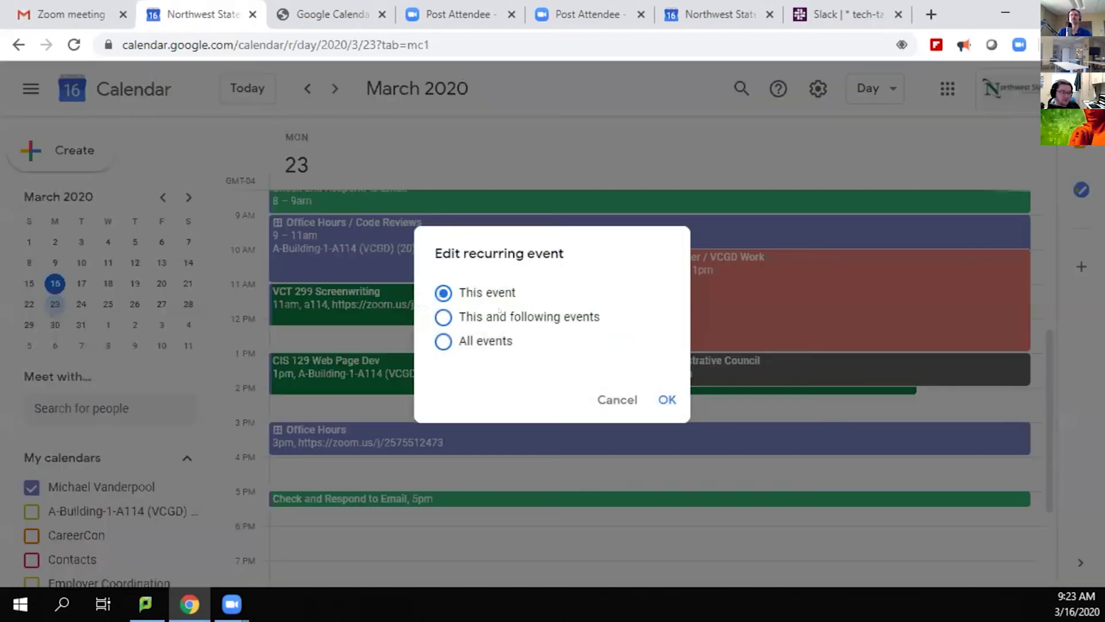
{"action": "left_click", "coordinate": [455, 341]}
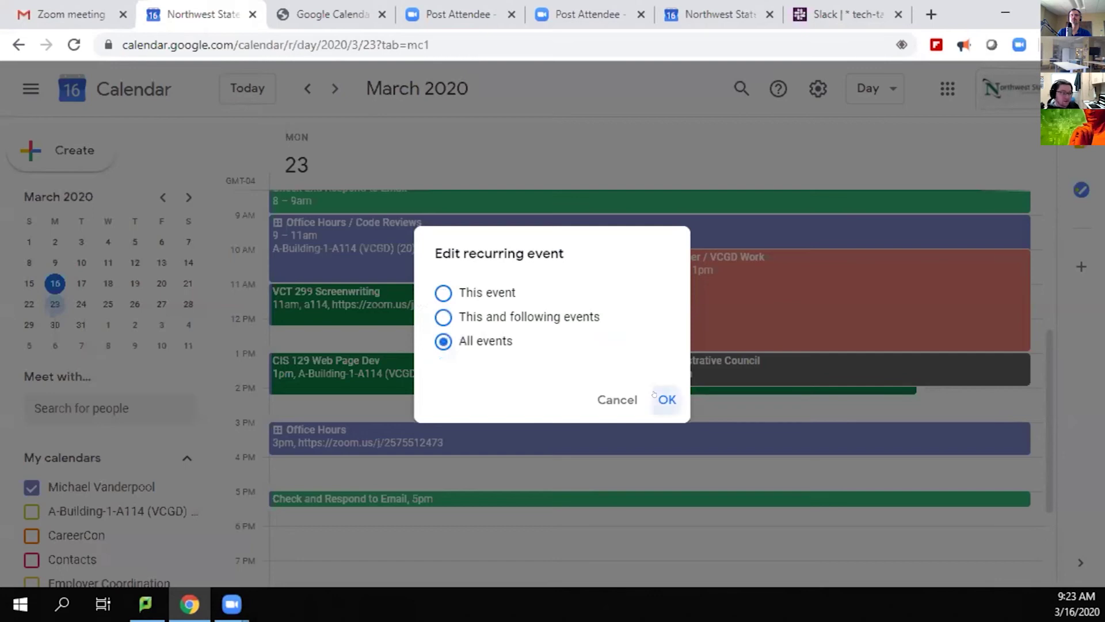
{"action": "left_click", "coordinate": [665, 399]}
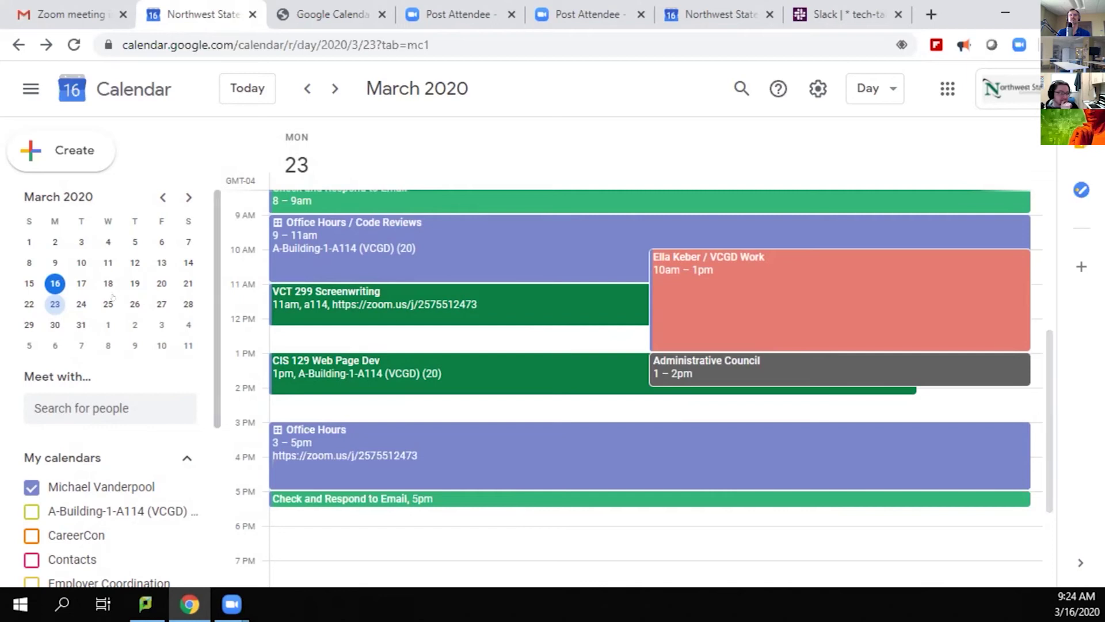
Step: Edit the CIS 129 Web Page Dev class on March 23 and make it a Zoom meeting using the personal meeting ID
{"action": "scroll", "coordinate": [322, 282], "scroll_direction": "up", "scroll_amount": 3}
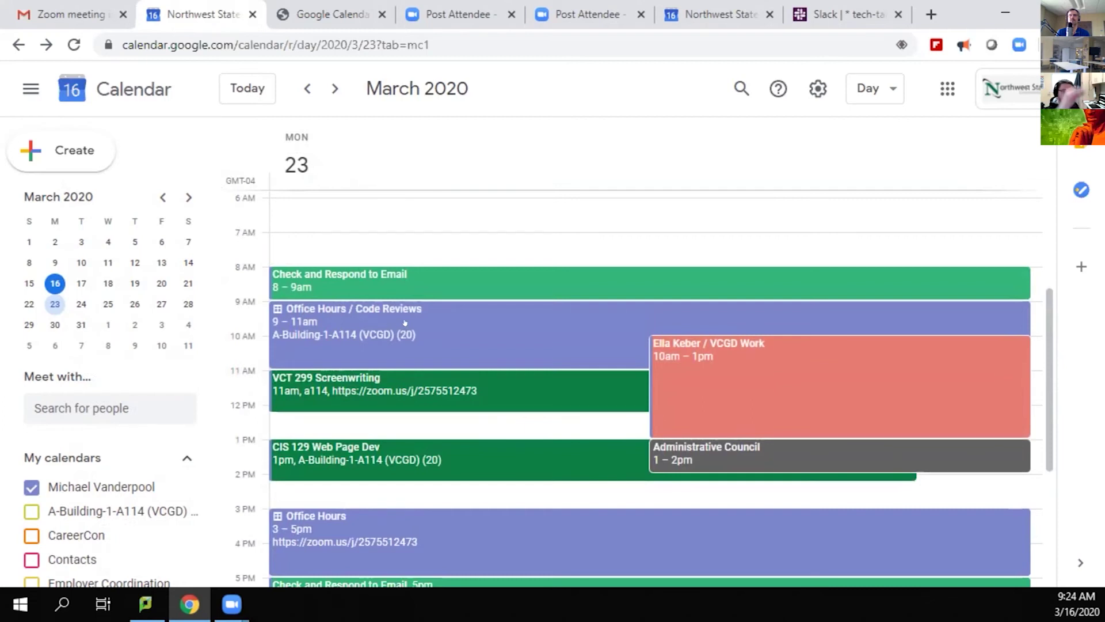
{"action": "scroll", "coordinate": [406, 324], "scroll_direction": "down", "scroll_amount": 3}
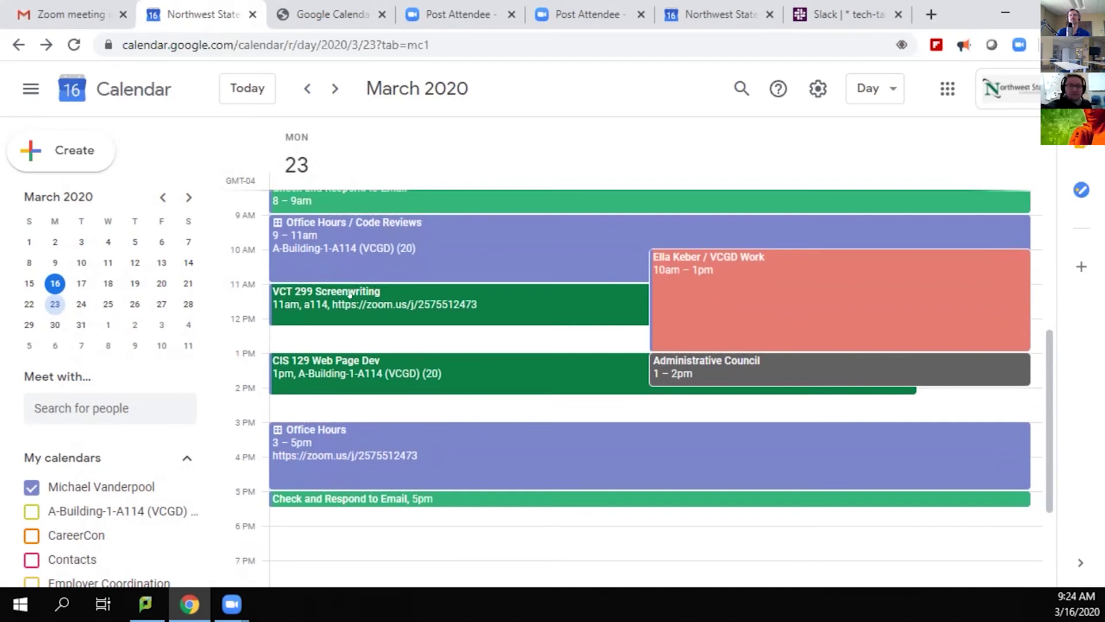
{"action": "left_click", "coordinate": [348, 376]}
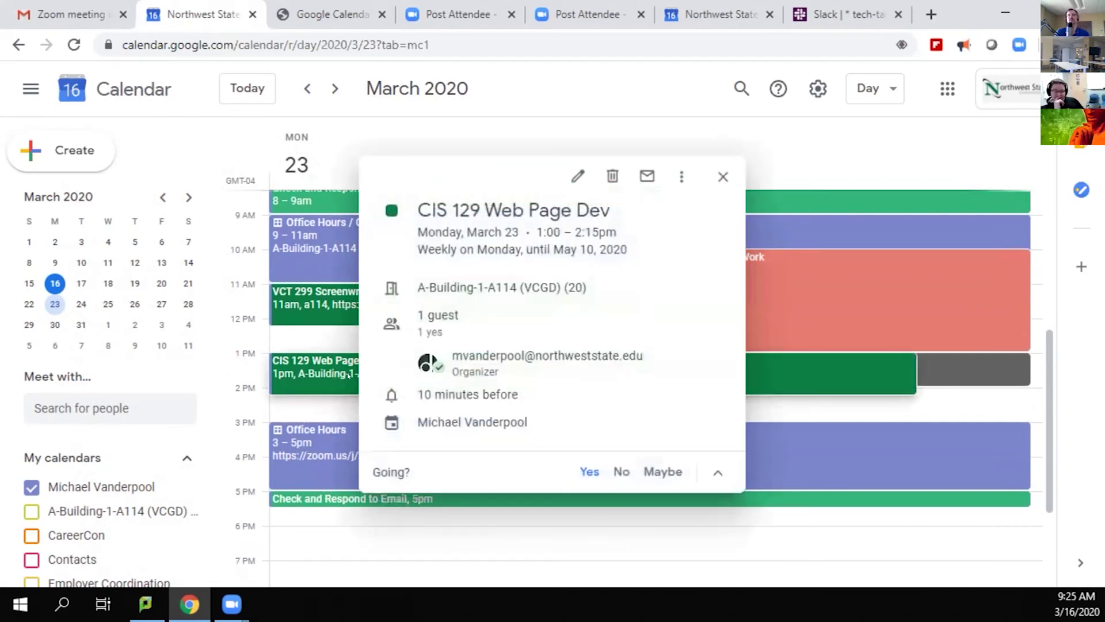
{"action": "left_click", "coordinate": [573, 174]}
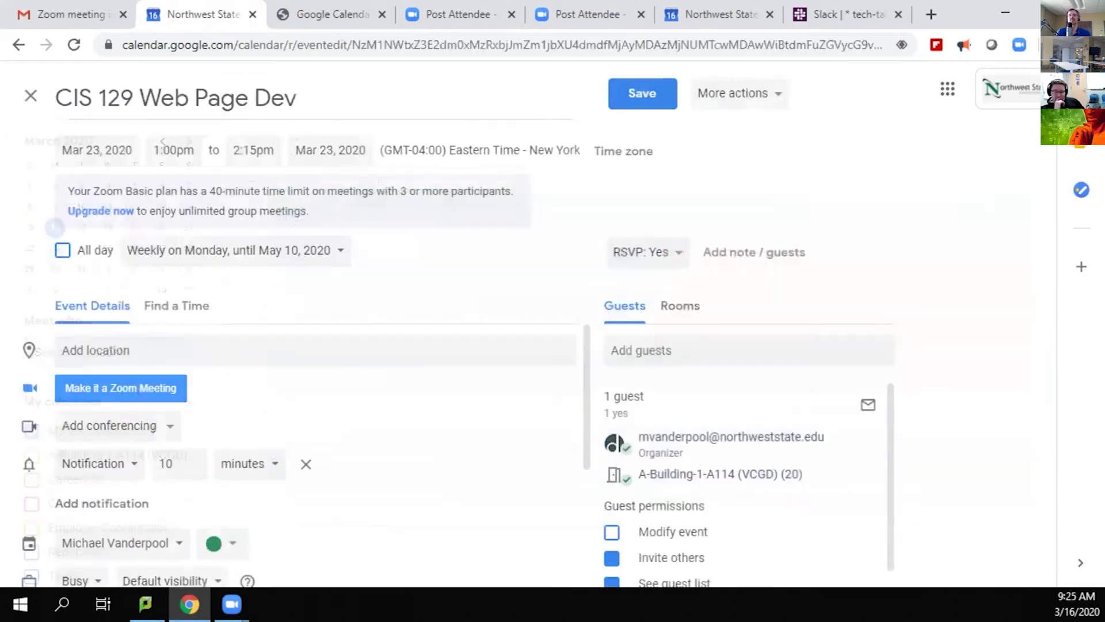
{"action": "left_click", "coordinate": [130, 389]}
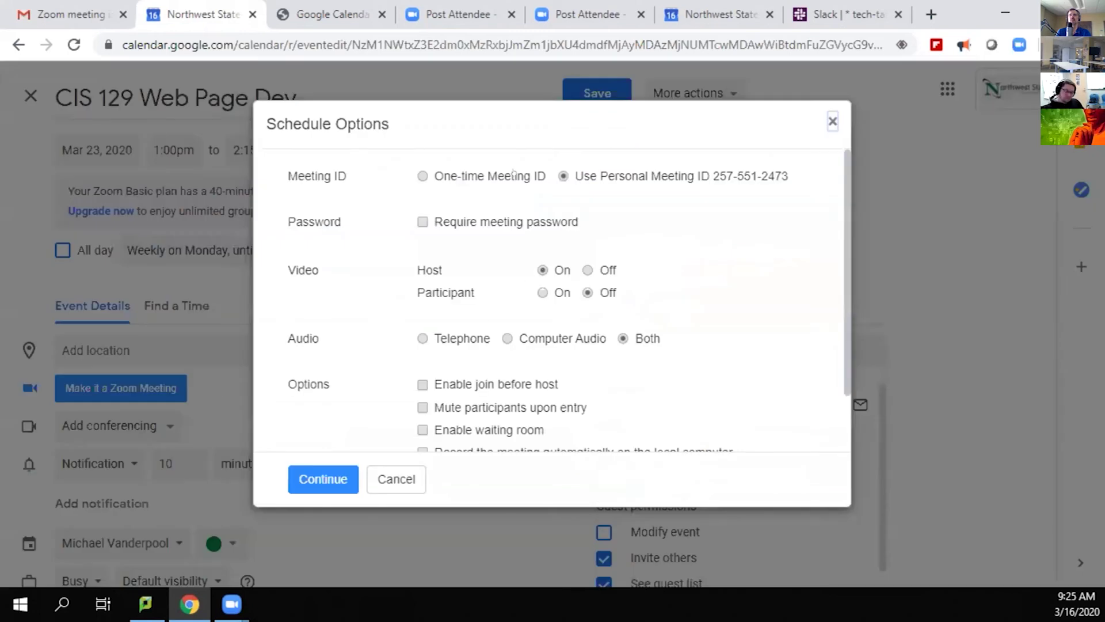
{"action": "left_click", "coordinate": [323, 479]}
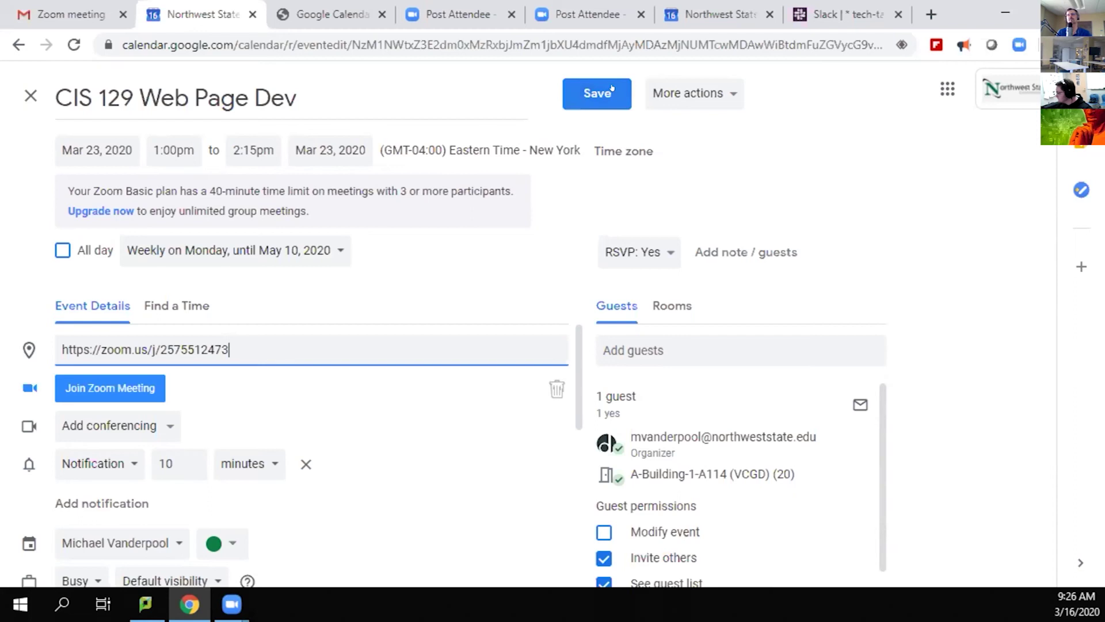
Step: Save the CIS 129 Web Page Dev class and apply the Zoom change to this and following events
{"action": "left_click", "coordinate": [628, 92]}
{"action": "left_click_drag", "start_coordinate": [486, 311], "coordinate": [494, 314]}
{"action": "left_click", "coordinate": [663, 397]}
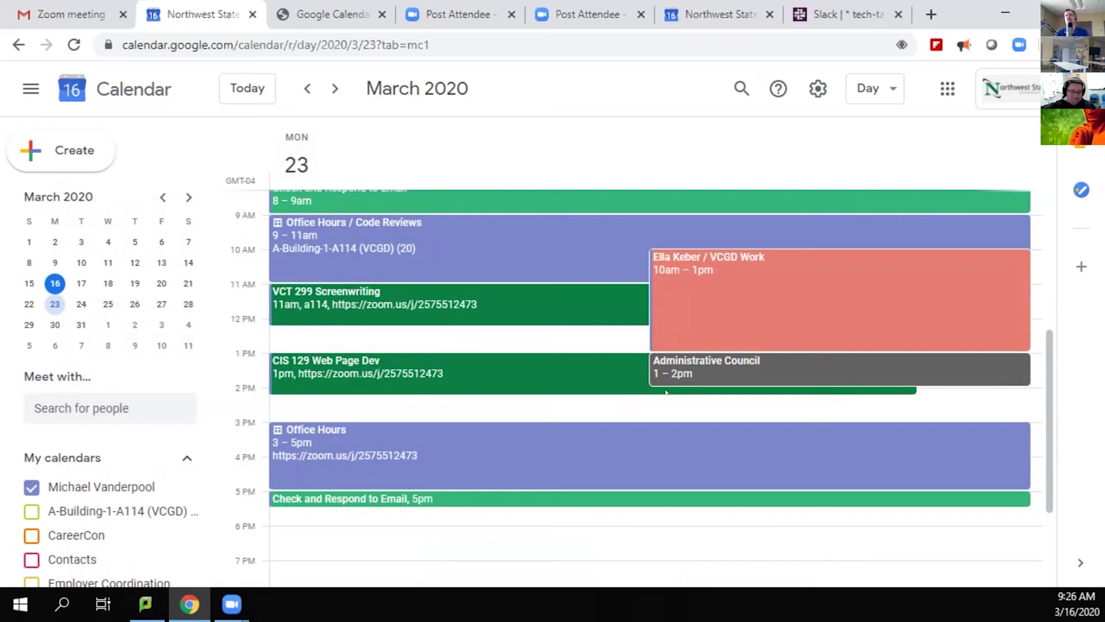
Step: Open the appointment page from the March 23 Office Hours / Code Reviews event and copy its web address
{"action": "scroll", "coordinate": [499, 266], "scroll_direction": "up", "scroll_amount": 5}
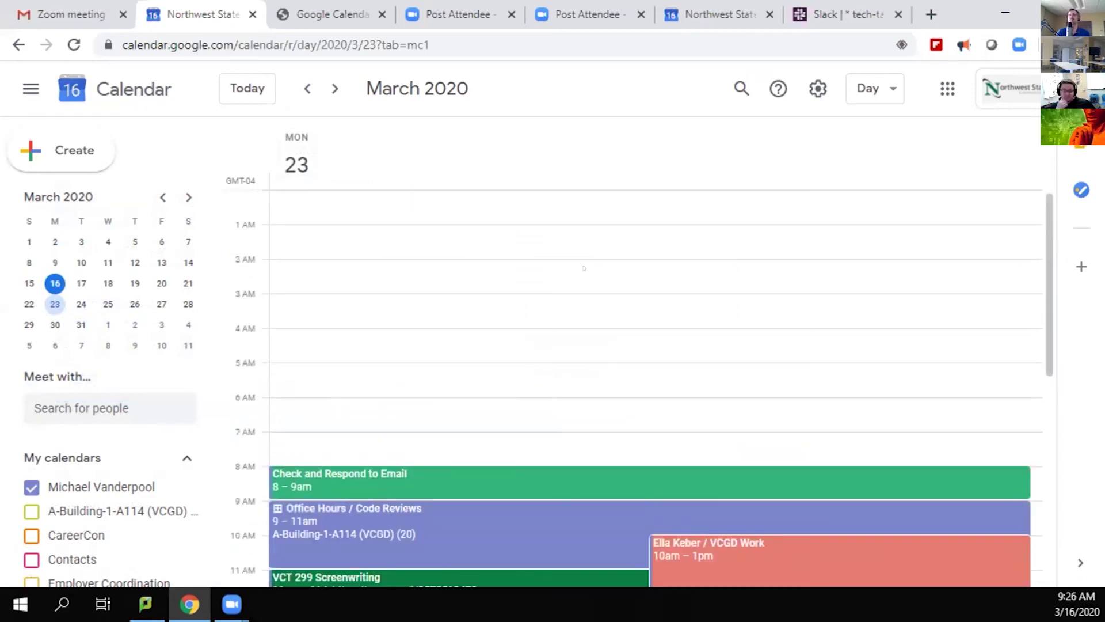
{"action": "scroll", "coordinate": [582, 266], "scroll_direction": "down", "scroll_amount": 5}
{"action": "left_click", "coordinate": [446, 279]}
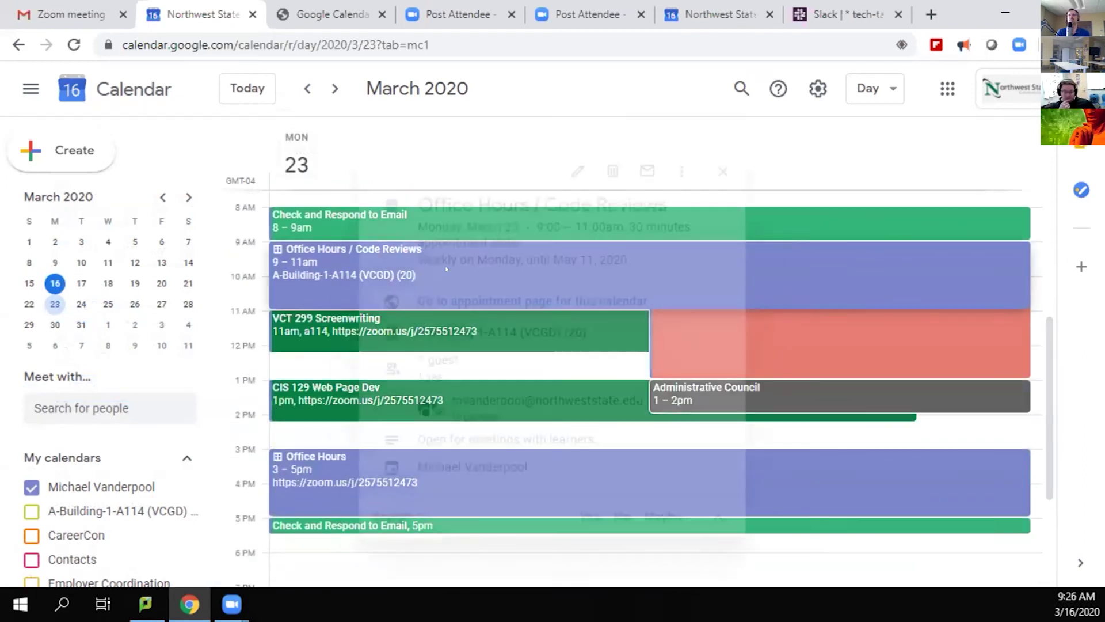
{"action": "left_click", "coordinate": [512, 281]}
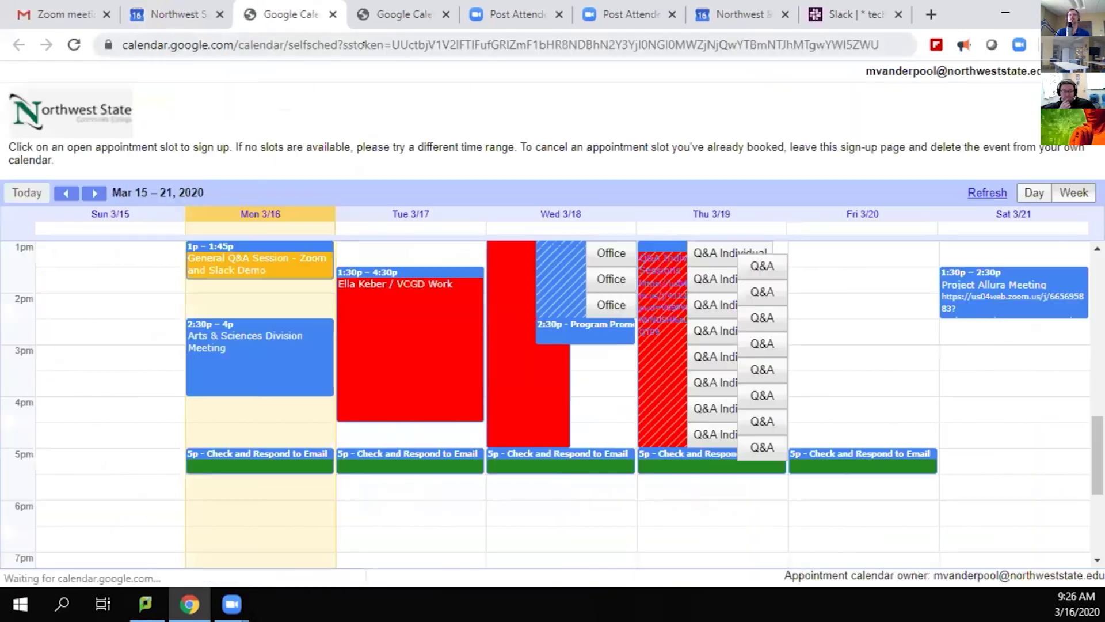
{"action": "double_click", "coordinate": [369, 45]}
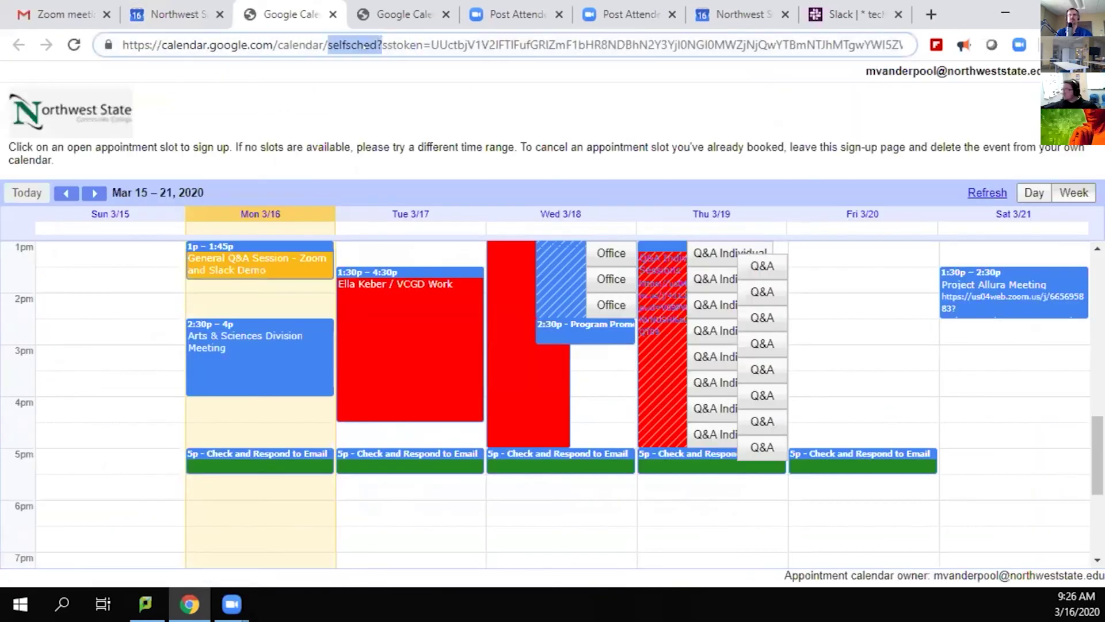
{"action": "triple_click", "coordinate": [368, 45]}
{"action": "key", "text": "ctrl+c"}
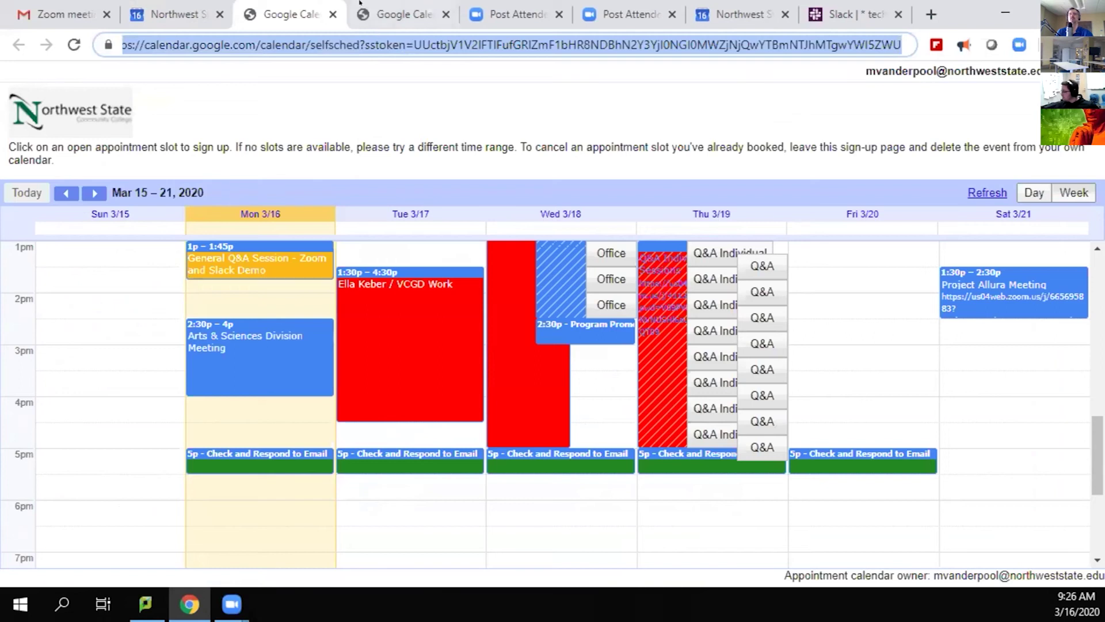
Step: Switch to Slack and send the copied appointment page link to a colleague in a direct message
{"action": "left_click", "coordinate": [847, 13]}
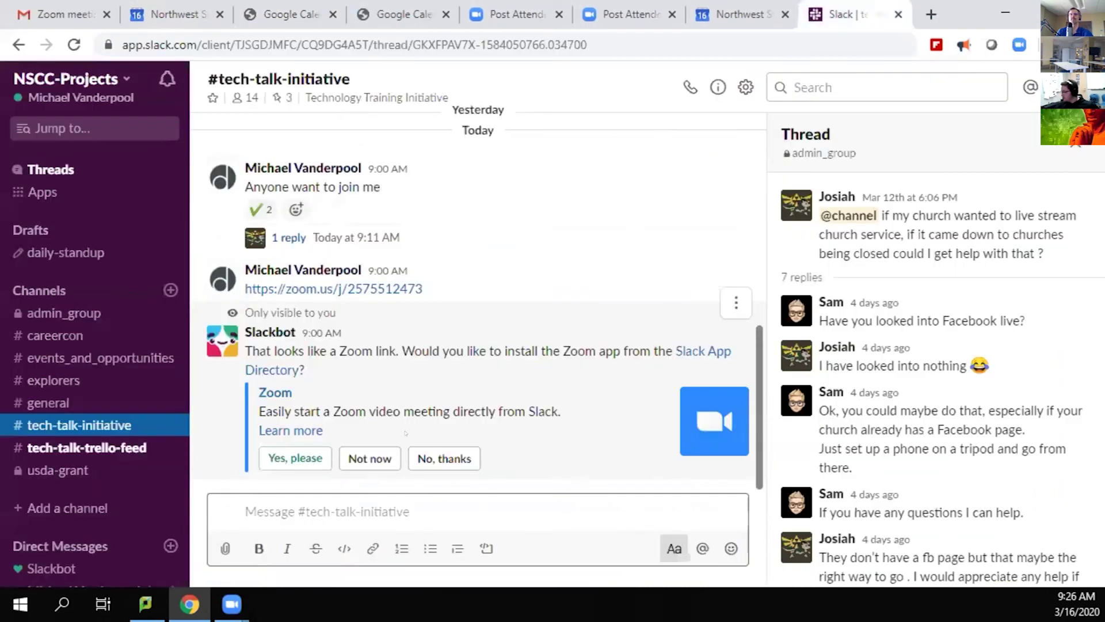
{"action": "scroll", "coordinate": [63, 403], "scroll_direction": "down", "scroll_amount": 3}
{"action": "left_click", "coordinate": [59, 442]}
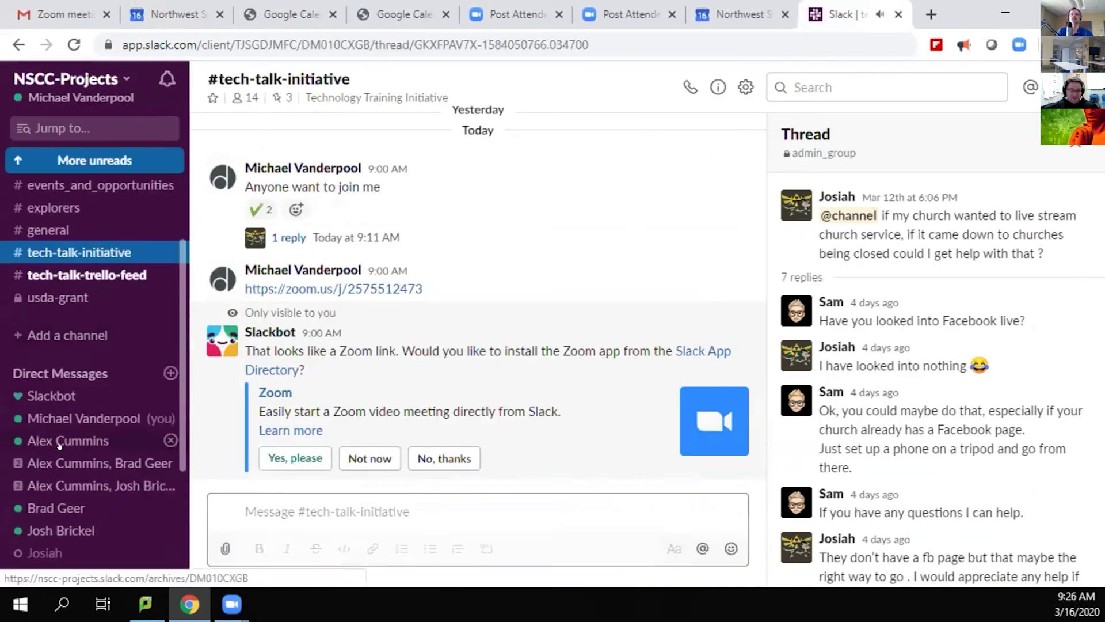
{"action": "key", "text": "ctrl+v"}
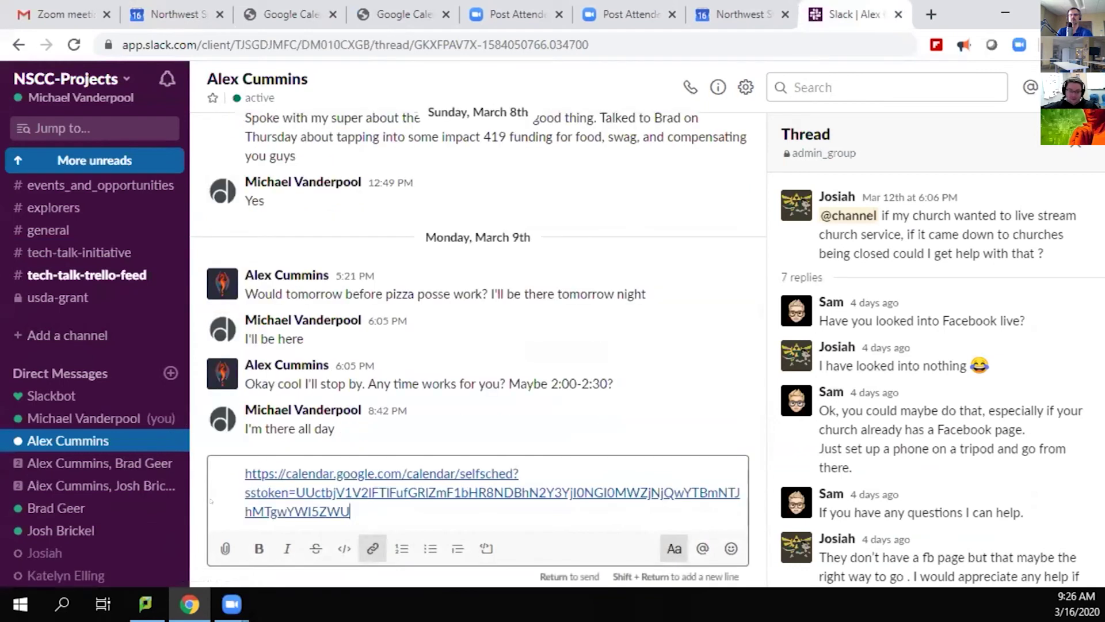
{"action": "key", "text": "shift+Return"}
{"action": "key", "text": "Return"}
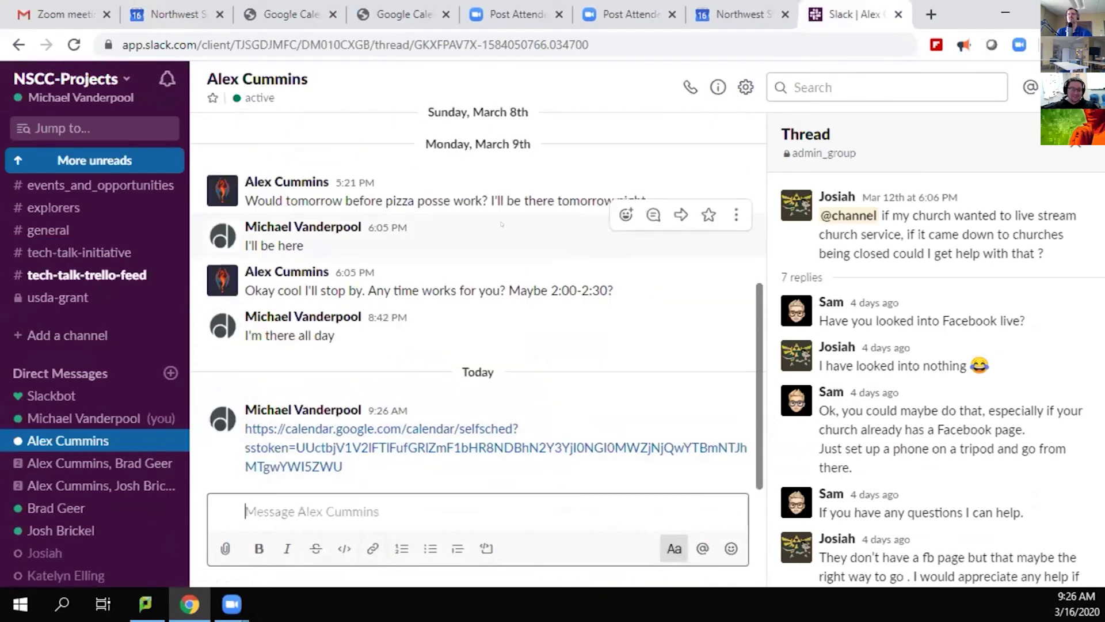
Step: Return to the March 23 schedule in Google Calendar and close the Office Hours / Code Reviews details
{"action": "left_click", "coordinate": [507, 14]}
{"action": "left_click", "coordinate": [284, 12]}
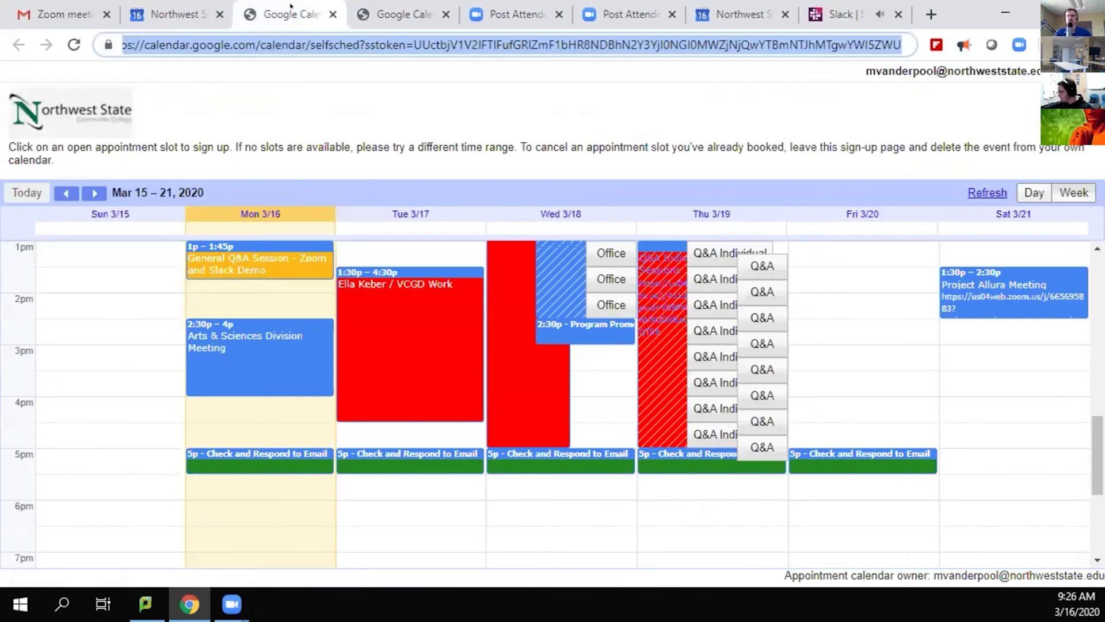
{"action": "left_click", "coordinate": [211, 5]}
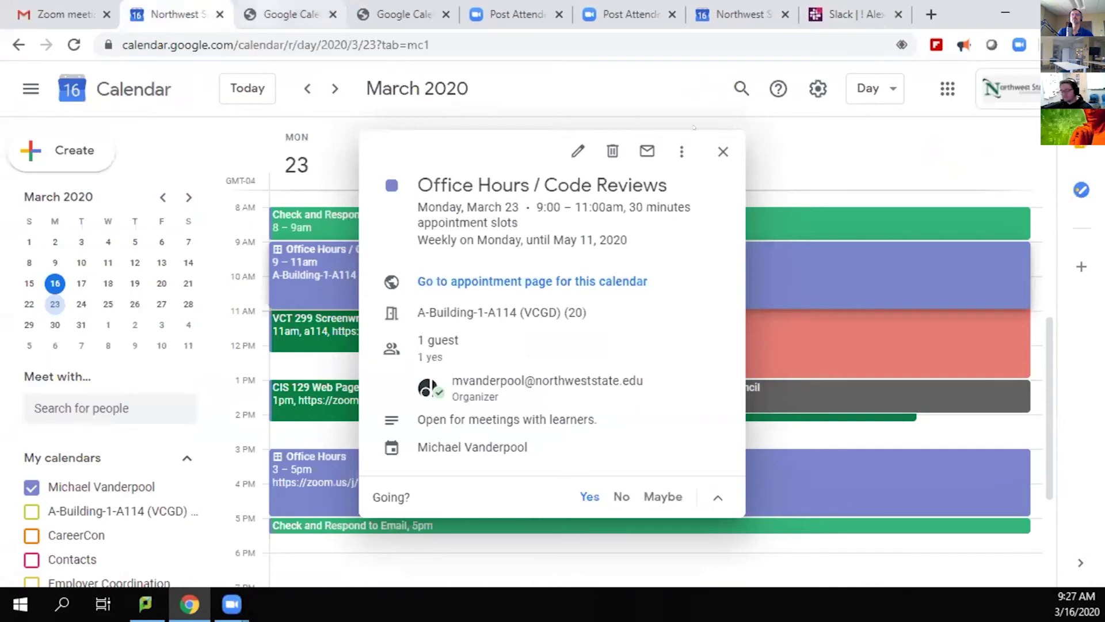
{"action": "left_click", "coordinate": [723, 151]}
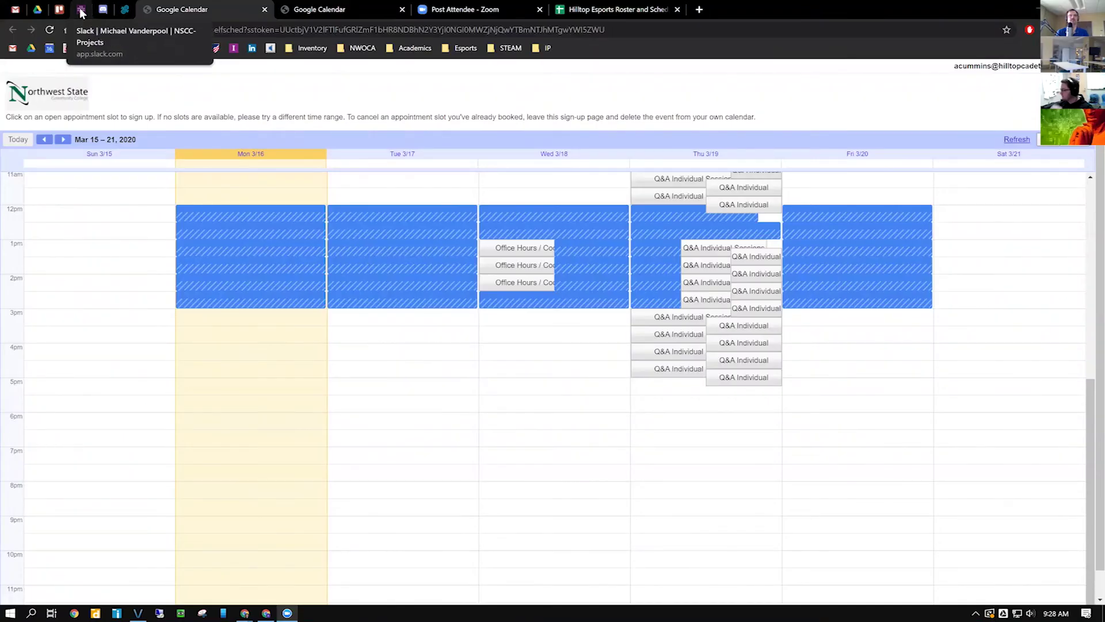
Step: Check the shared link in Slack and book the Wednesday, March 18, 1:00pm Office Hours / Code Reviews slot on the appointment page
{"action": "left_click", "coordinate": [84, 12]}
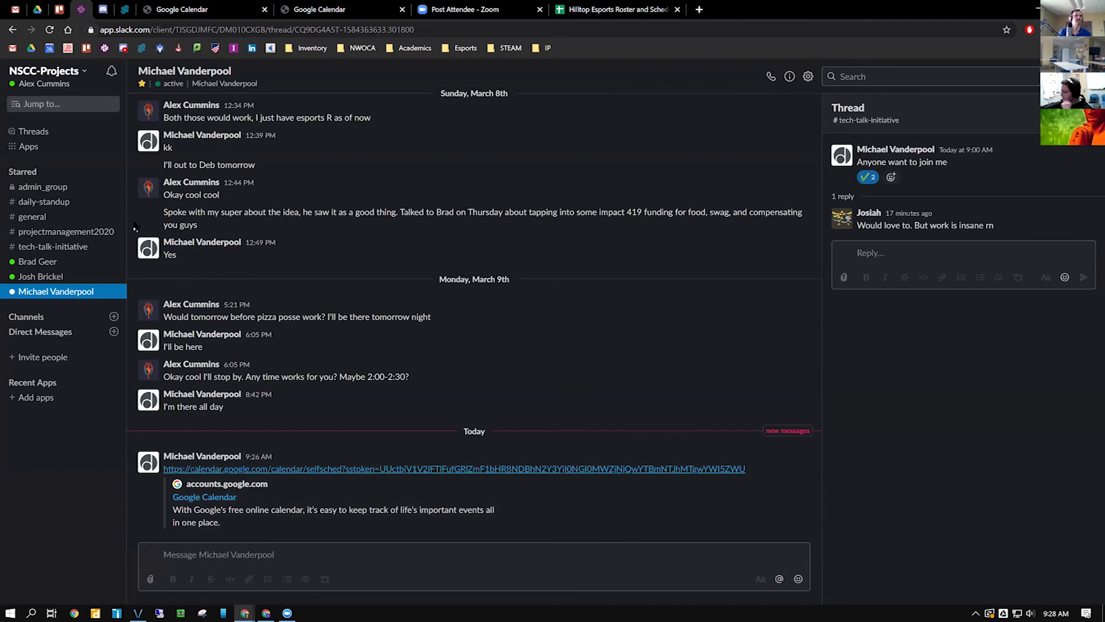
{"action": "left_click", "coordinate": [228, 9]}
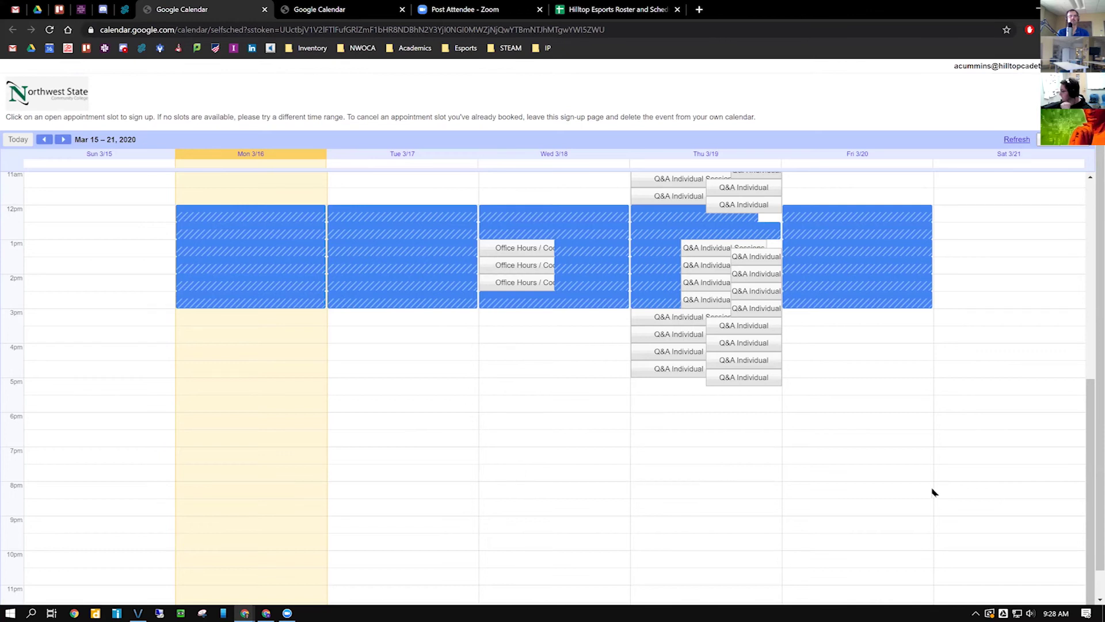
{"action": "left_click", "coordinate": [525, 252]}
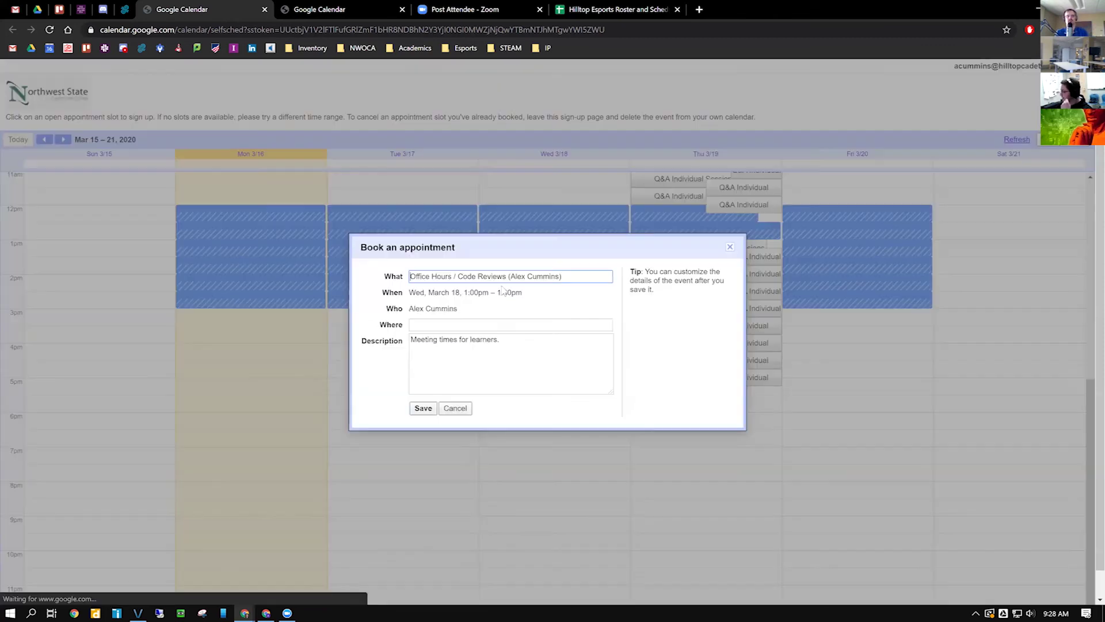
{"action": "left_click", "coordinate": [440, 339]}
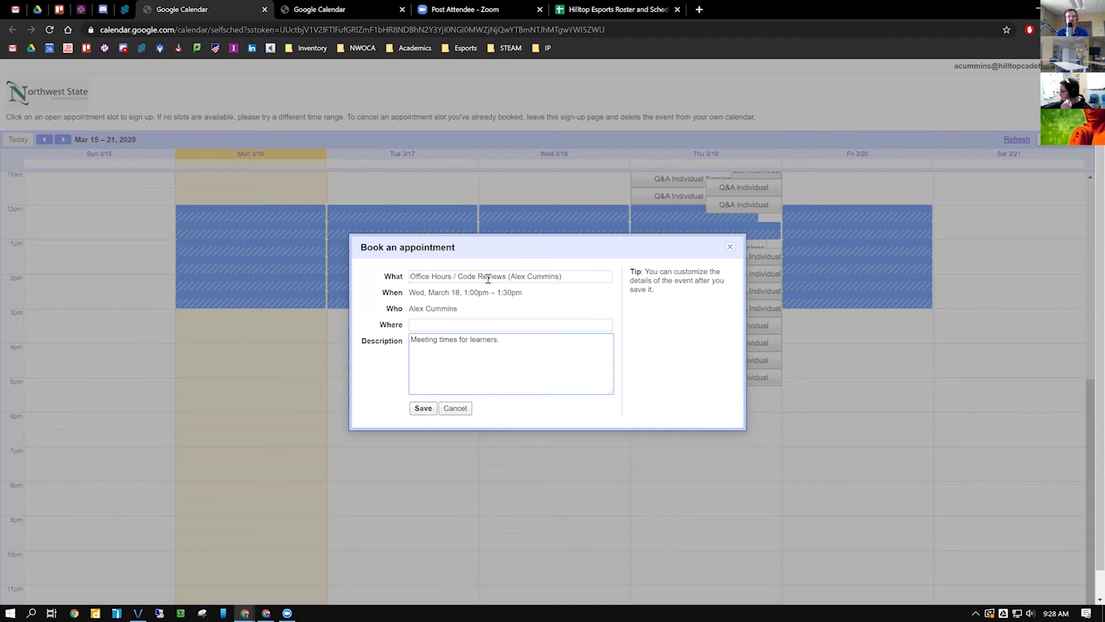
{"action": "left_click_drag", "start_coordinate": [514, 277], "coordinate": [562, 278]}
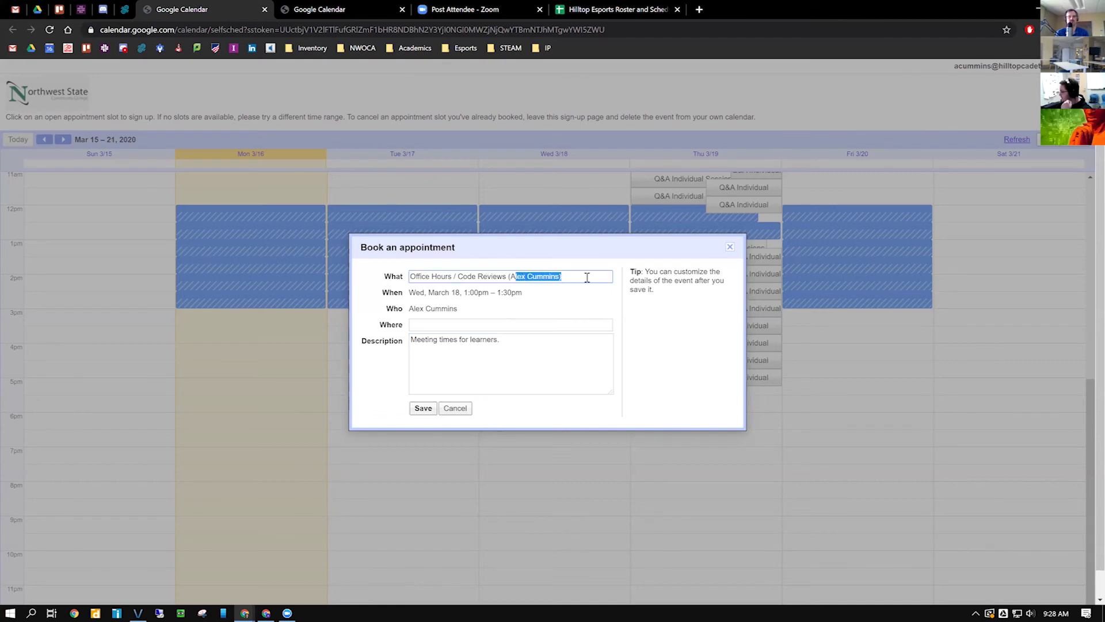
{"action": "left_click", "coordinate": [427, 410]}
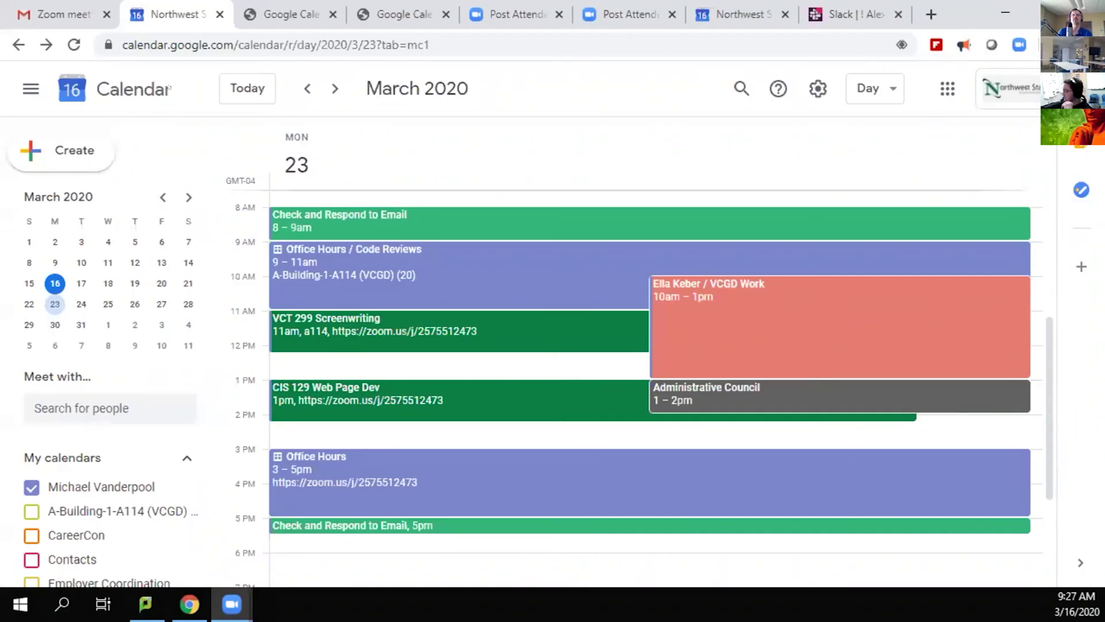
Step: Delete the booked 1:00pm Office Hours / Code Reviews appointment on March 18 and send the guest a cancellation email
{"action": "left_click", "coordinate": [106, 283]}
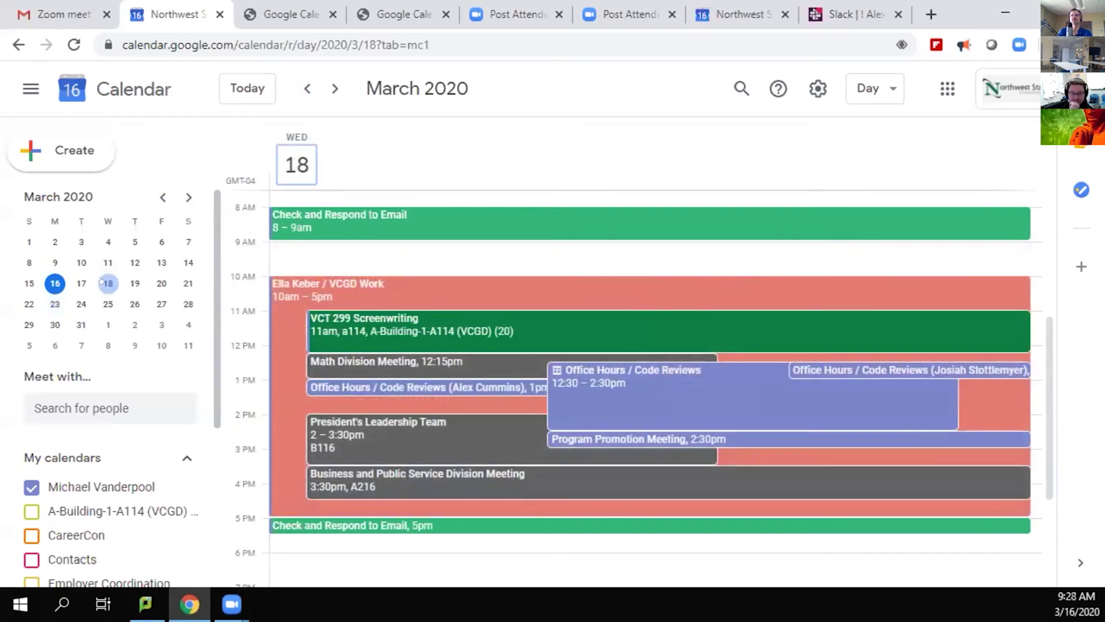
{"action": "left_click", "coordinate": [105, 302]}
{"action": "left_click", "coordinate": [102, 282]}
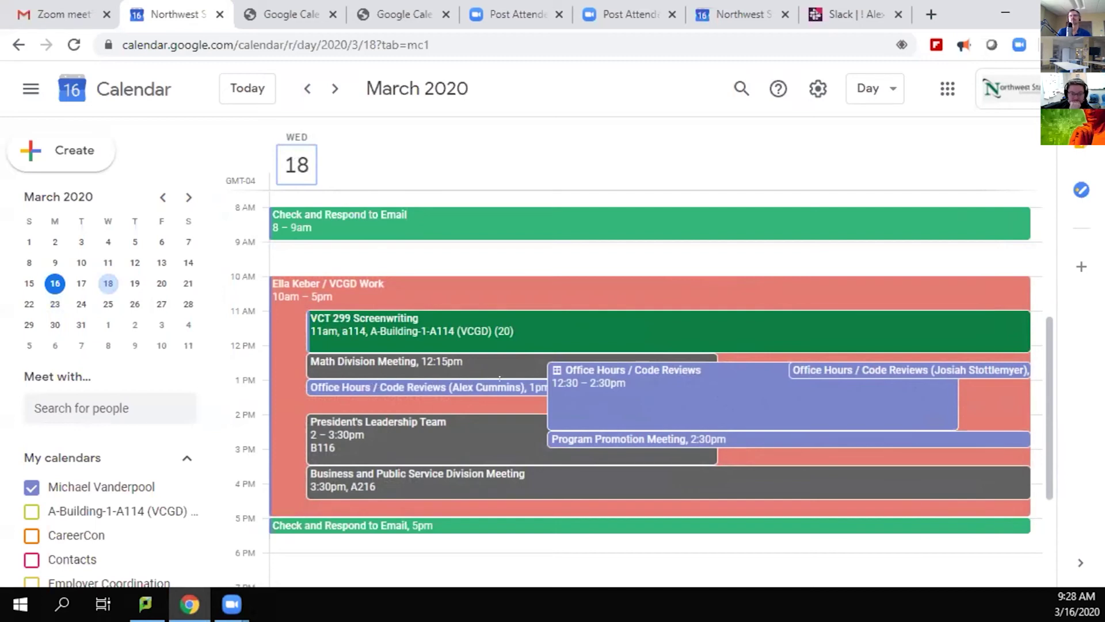
{"action": "left_click", "coordinate": [488, 387]}
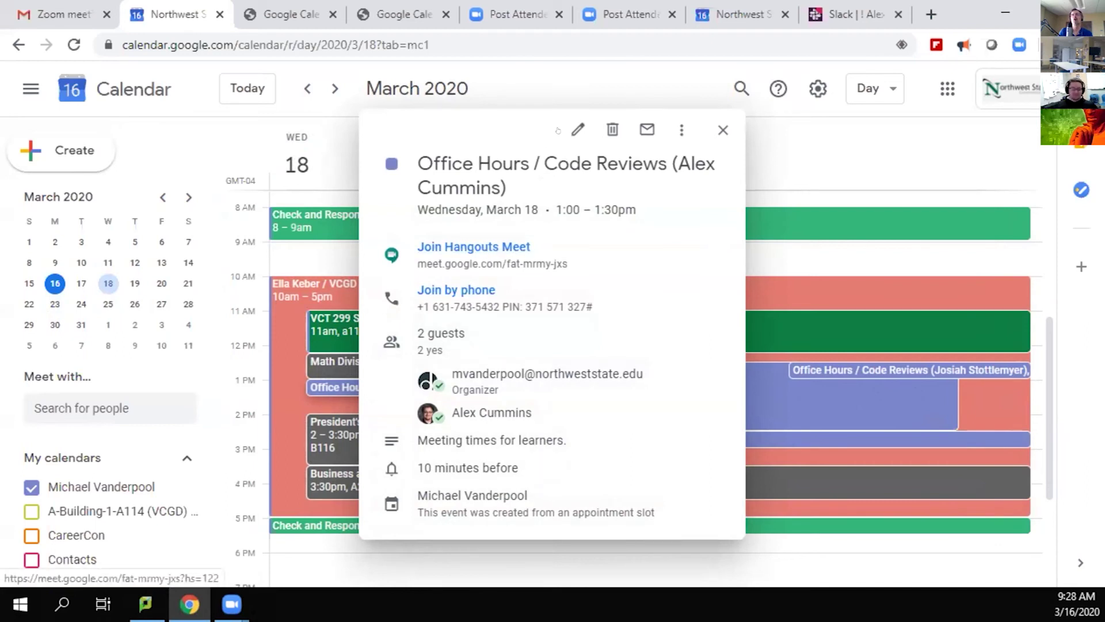
{"action": "left_click", "coordinate": [601, 129]}
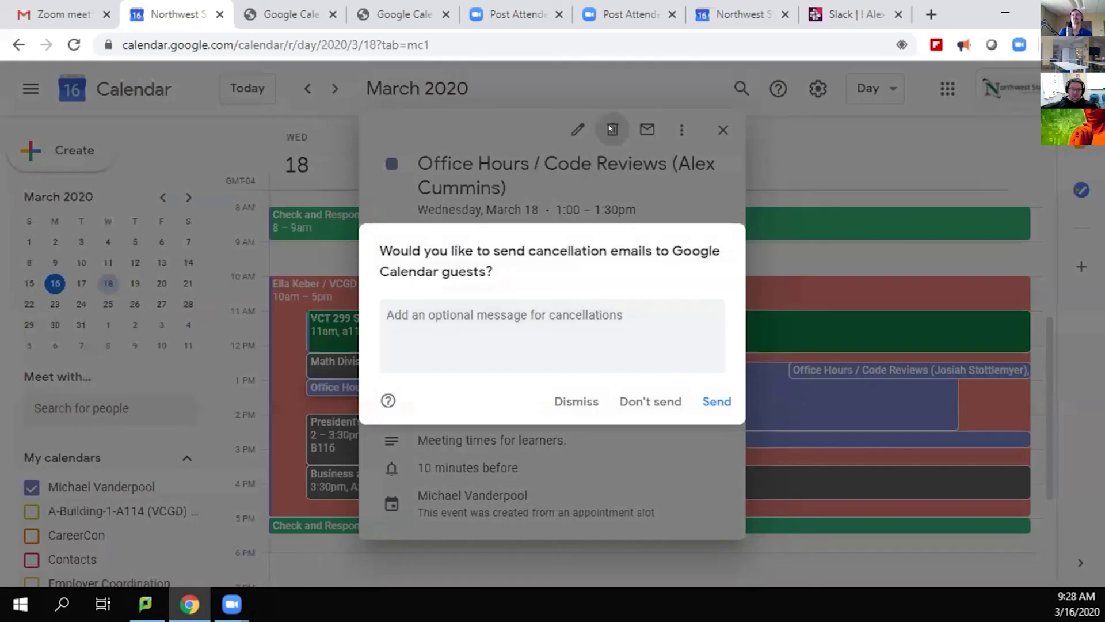
{"action": "left_click", "coordinate": [714, 402]}
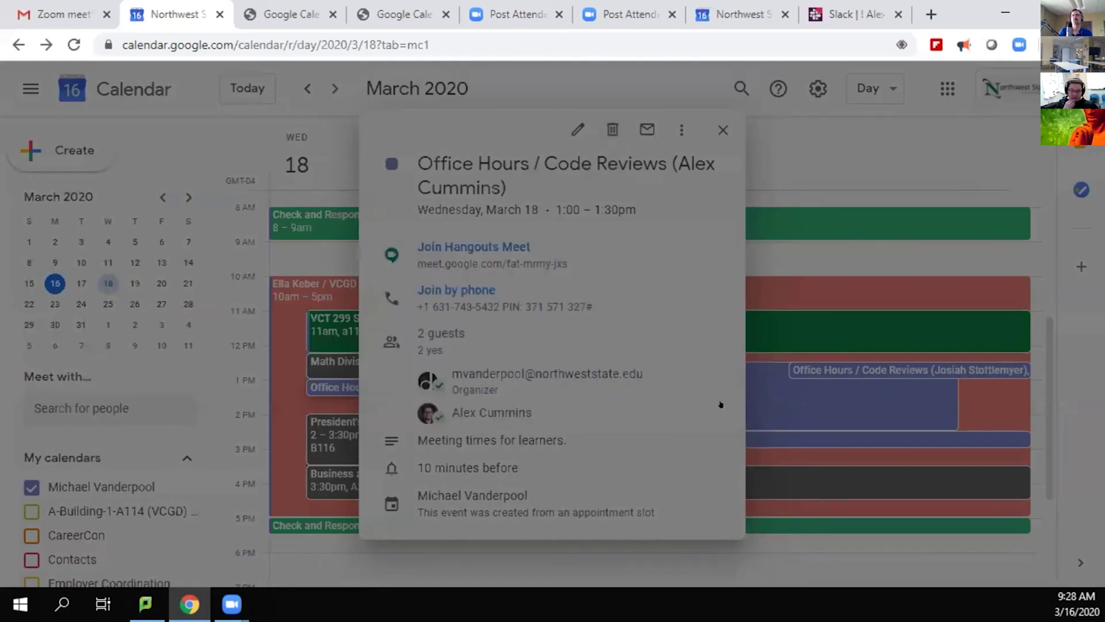
Step: Make the March 18 Office Hours / Code Reviews block a Zoom meeting with the personal meeting ID, saving it for this and following events
{"action": "left_click", "coordinate": [695, 379]}
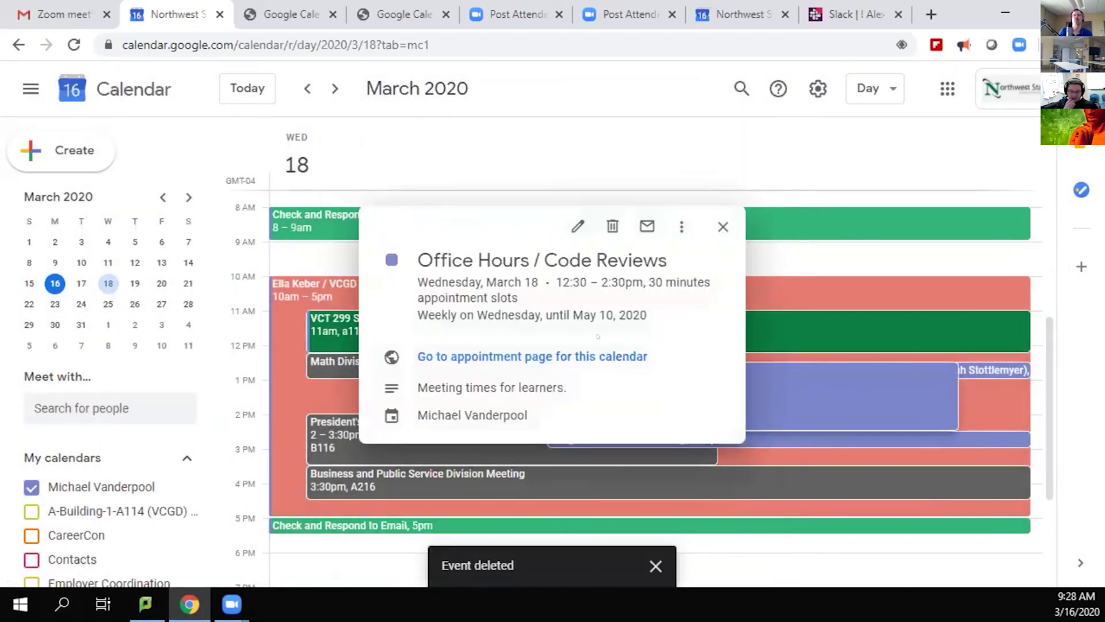
{"action": "left_click", "coordinate": [577, 226]}
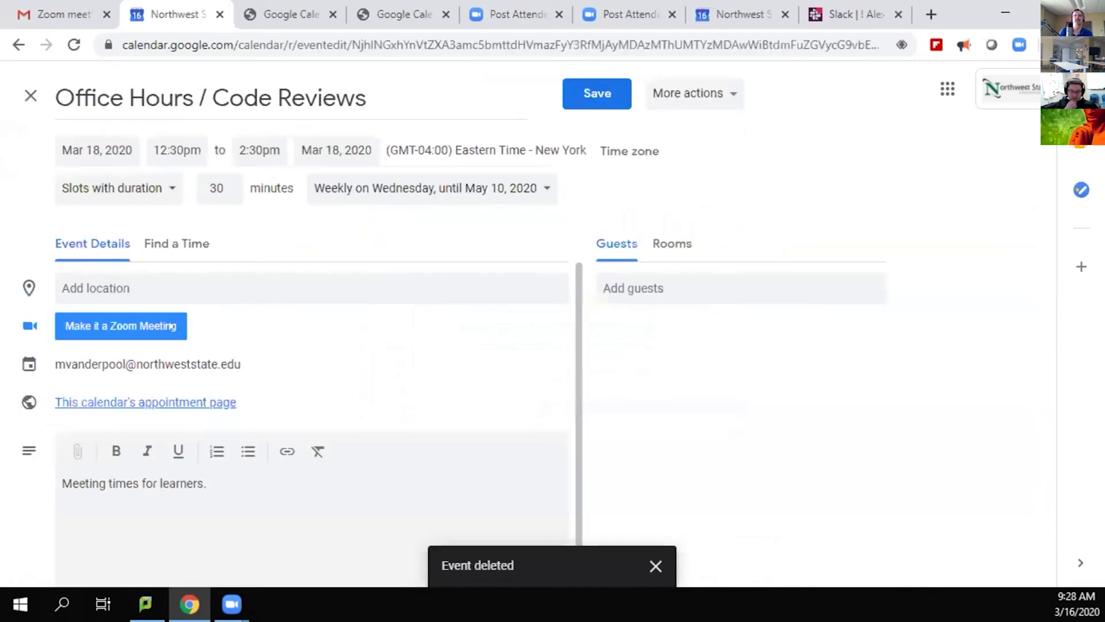
{"action": "left_click", "coordinate": [121, 326]}
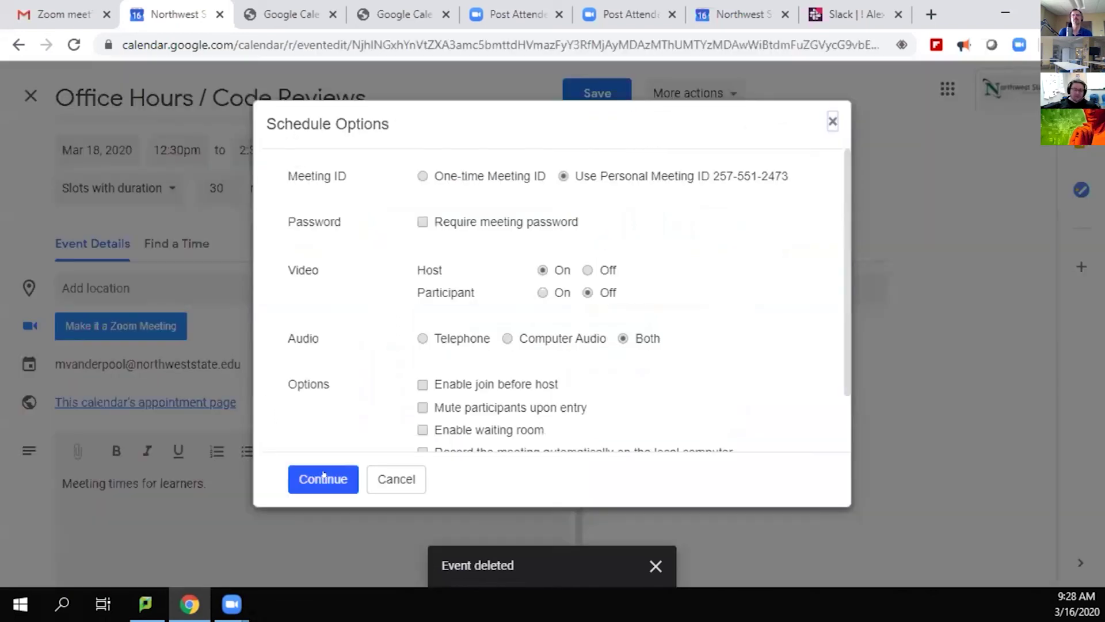
{"action": "left_click", "coordinate": [310, 477]}
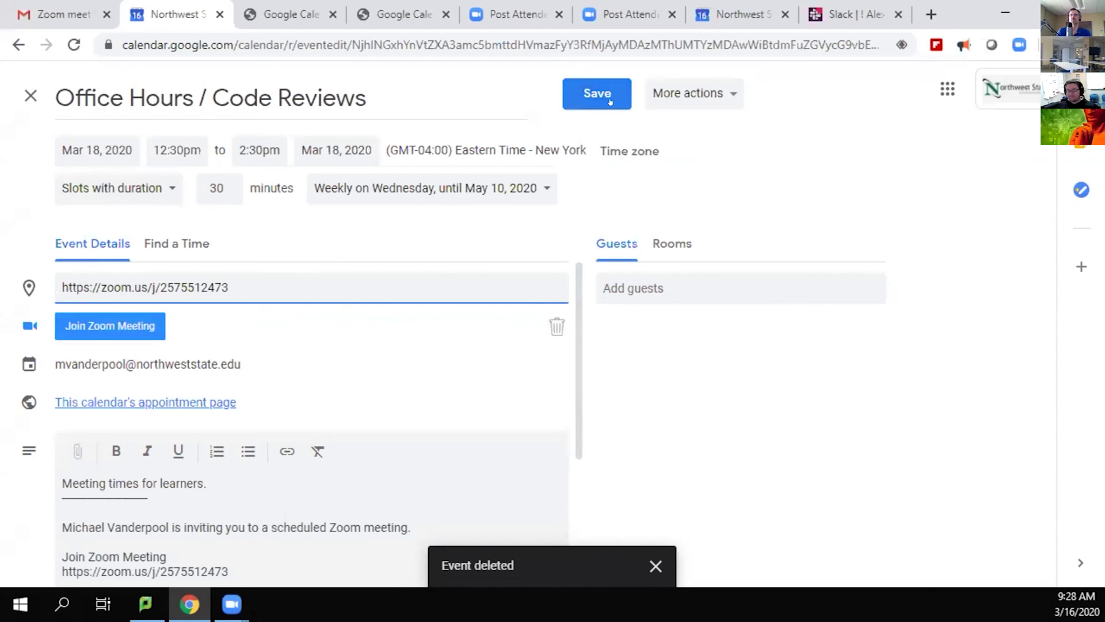
{"action": "left_click", "coordinate": [609, 100]}
{"action": "left_click", "coordinate": [556, 317]}
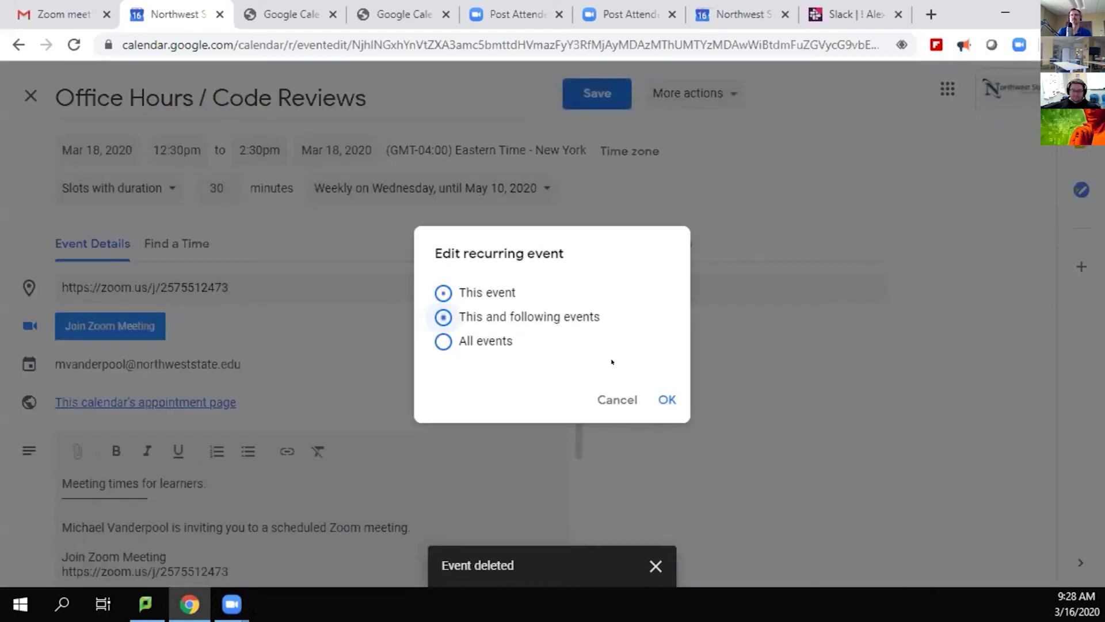
{"action": "left_click", "coordinate": [667, 399]}
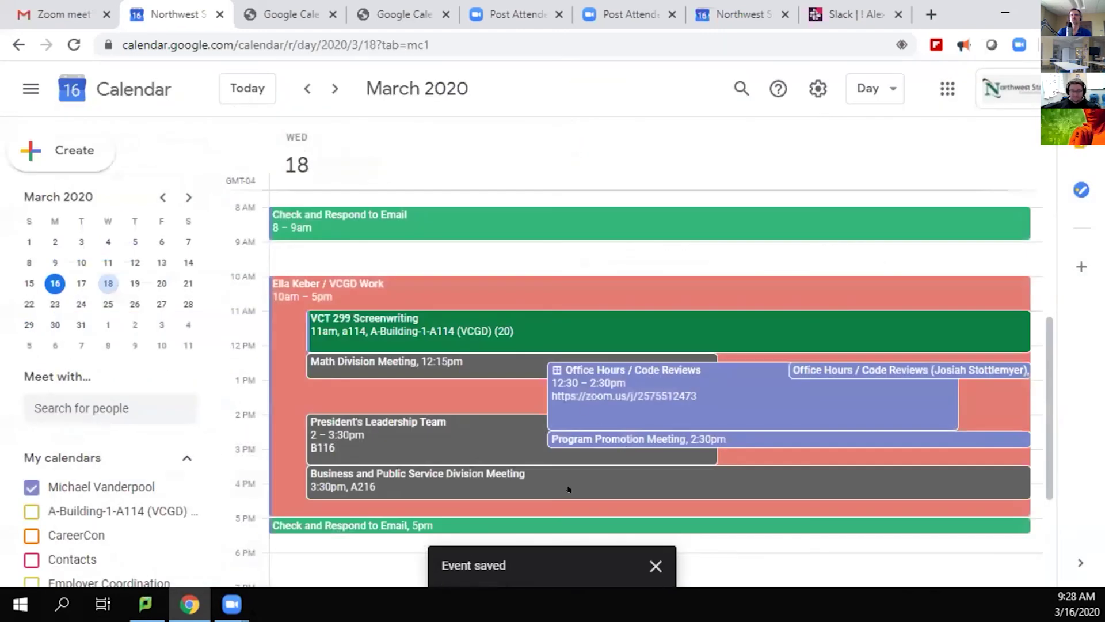
Step: Review the schedules for March 16 to 19 and examine the Zoom details of the 9am Q&A Individual Sessions block
{"action": "left_click", "coordinate": [56, 283]}
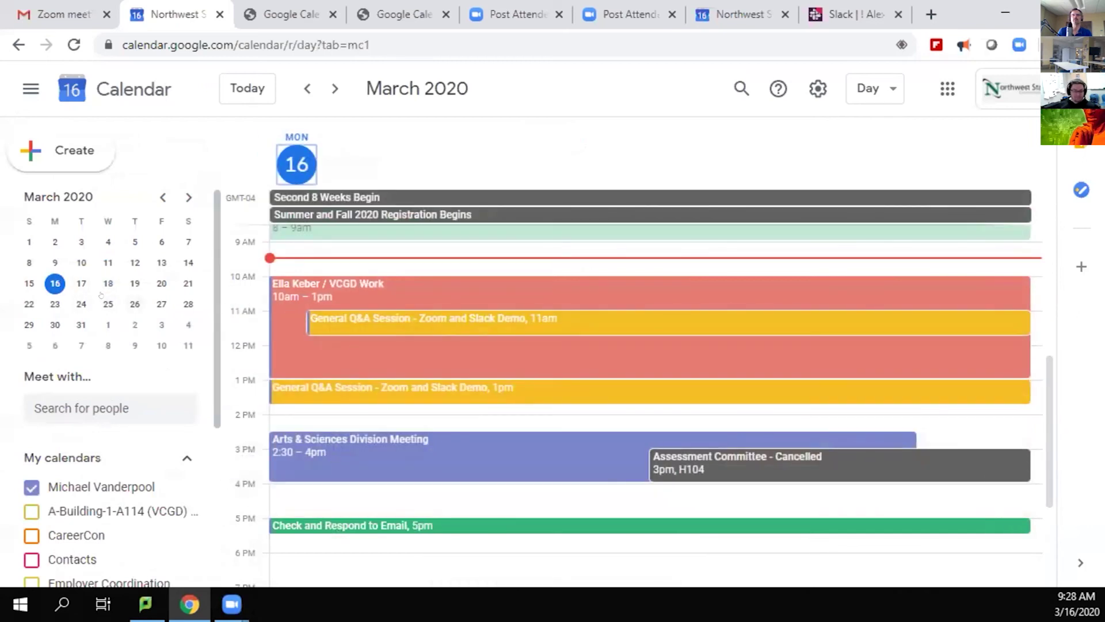
{"action": "left_click", "coordinate": [81, 283]}
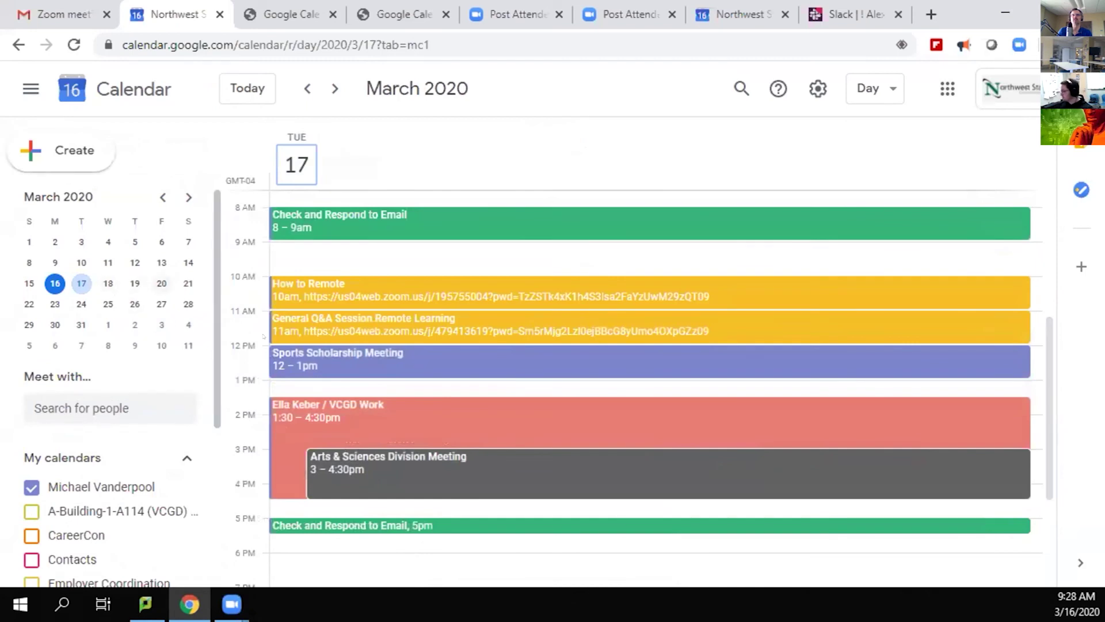
{"action": "scroll", "coordinate": [264, 336], "scroll_direction": "down", "scroll_amount": 3}
{"action": "scroll", "coordinate": [263, 336], "scroll_direction": "up", "scroll_amount": 3}
{"action": "left_click", "coordinate": [109, 283]}
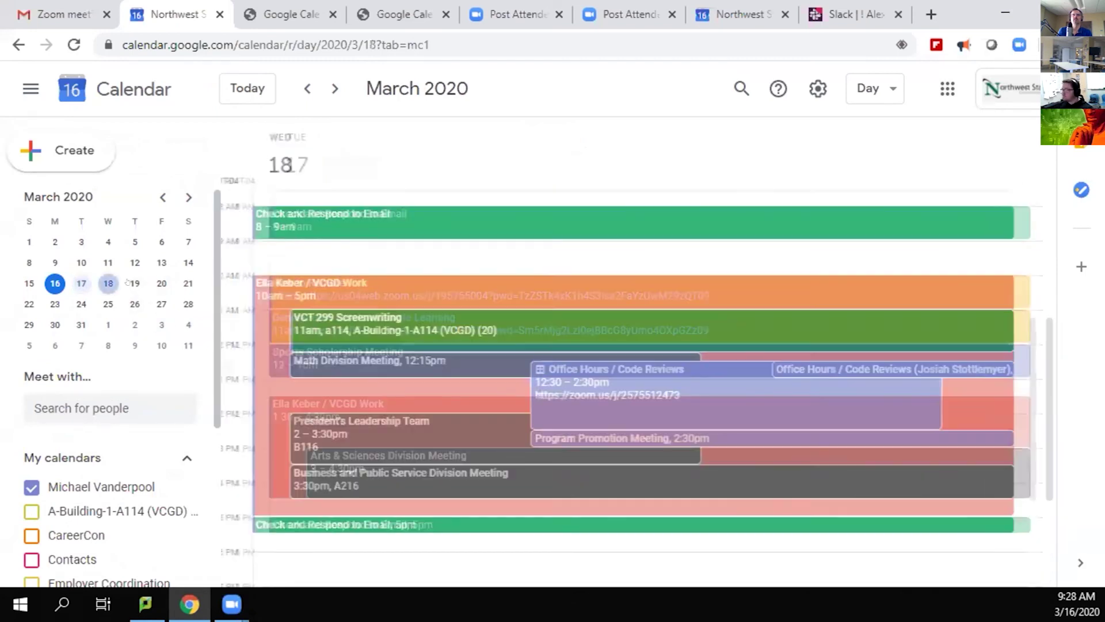
{"action": "left_click", "coordinate": [134, 283]}
{"action": "scroll", "coordinate": [541, 364], "scroll_direction": "up", "scroll_amount": 3}
{"action": "scroll", "coordinate": [541, 365], "scroll_direction": "down", "scroll_amount": 3}
{"action": "left_click", "coordinate": [321, 256]}
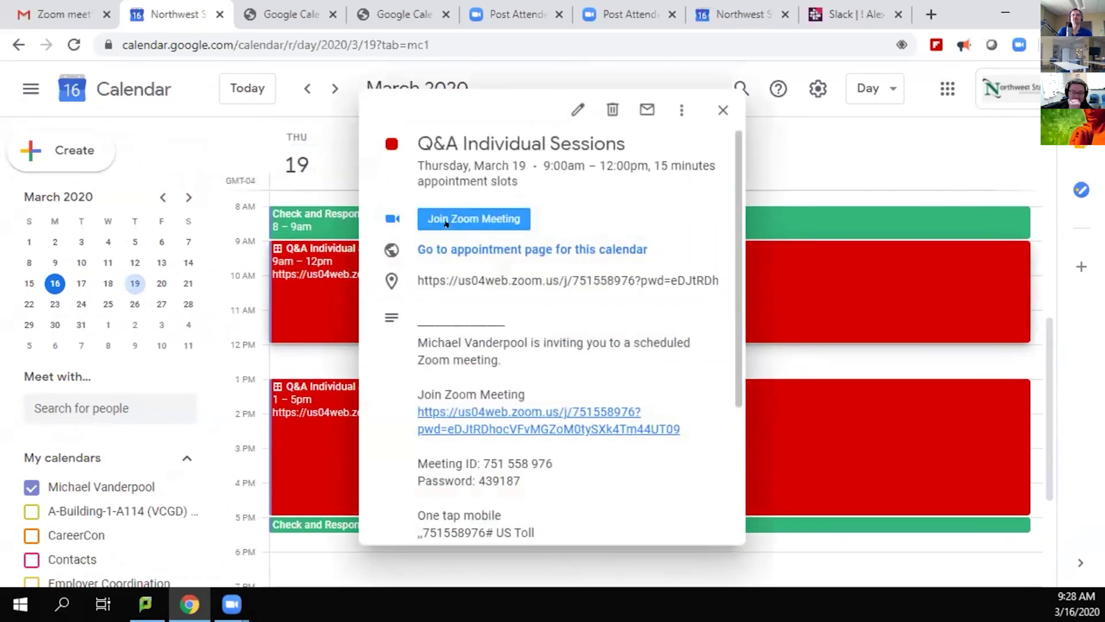
{"action": "left_click", "coordinate": [722, 109]}
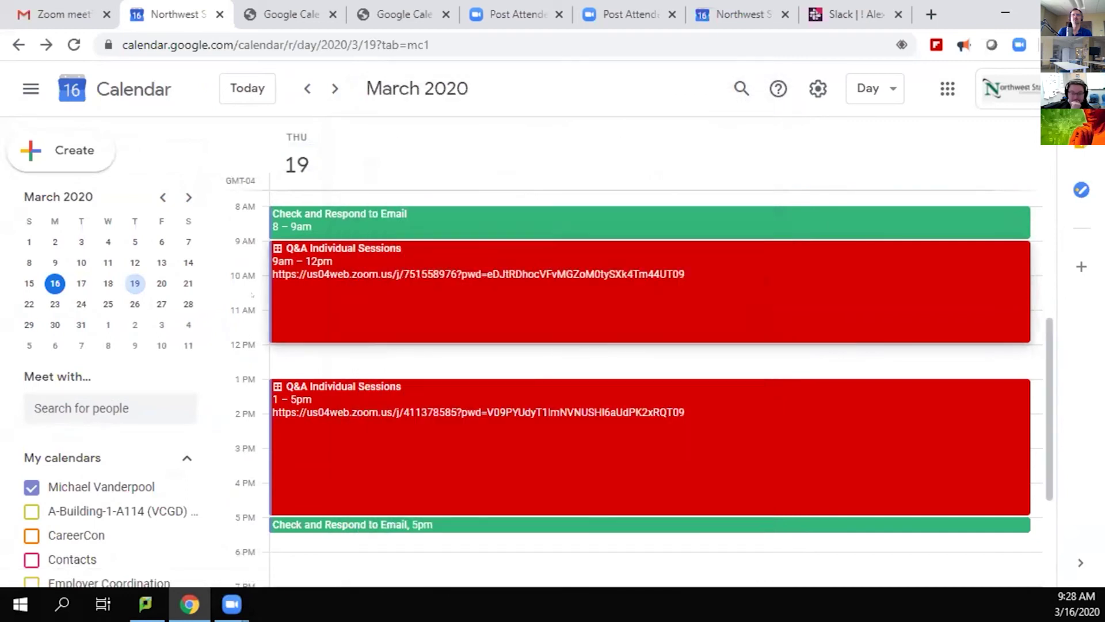
Step: Make the March 23 9am Office Hours / Code Reviews block a Zoom meeting with the personal meeting ID, saving it for this and following events
{"action": "left_click", "coordinate": [55, 304]}
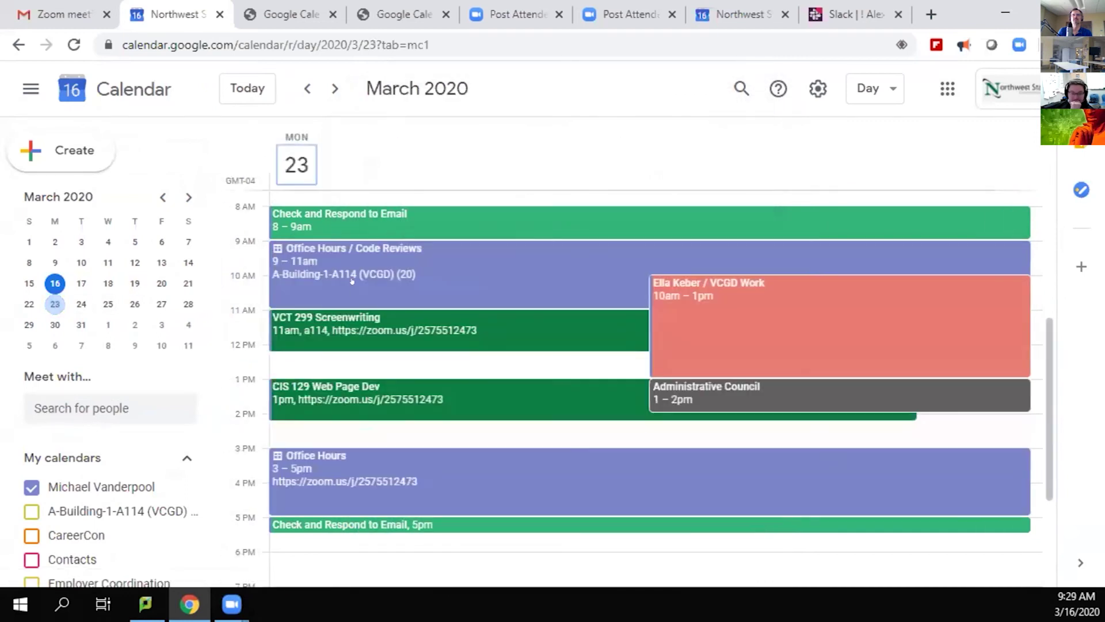
{"action": "left_click", "coordinate": [352, 280]}
{"action": "left_click", "coordinate": [575, 148]}
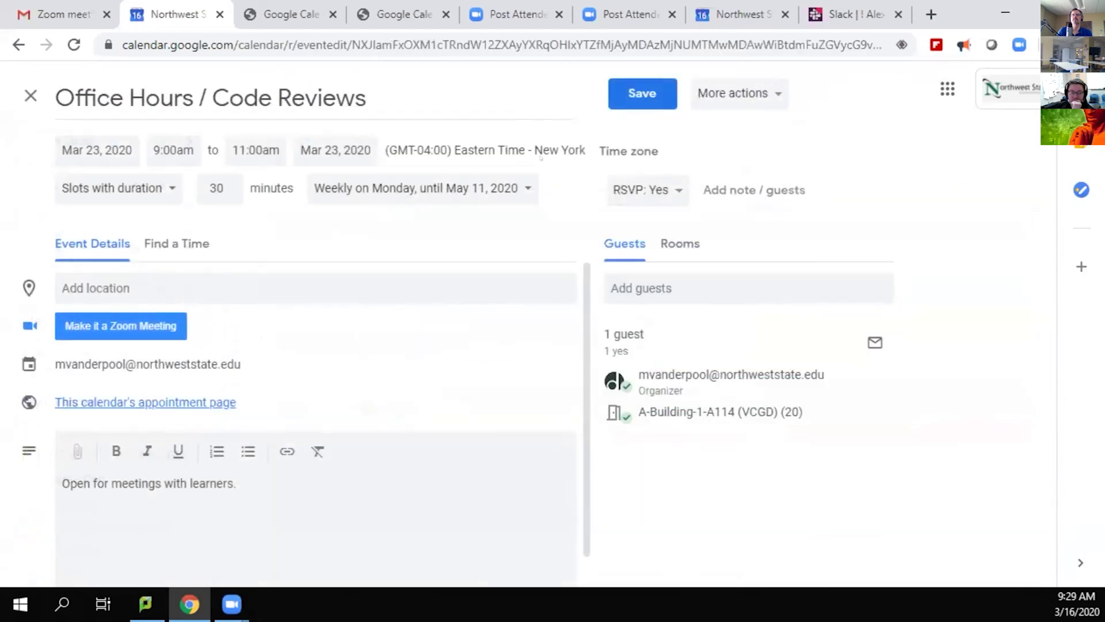
{"action": "left_click", "coordinate": [124, 324]}
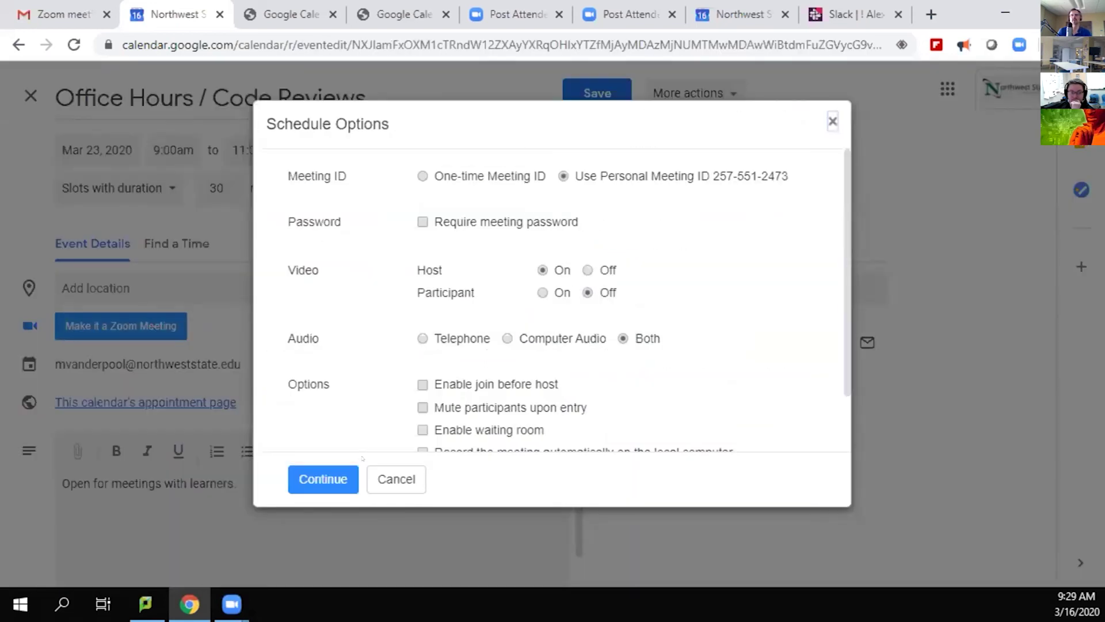
{"action": "left_click", "coordinate": [323, 481]}
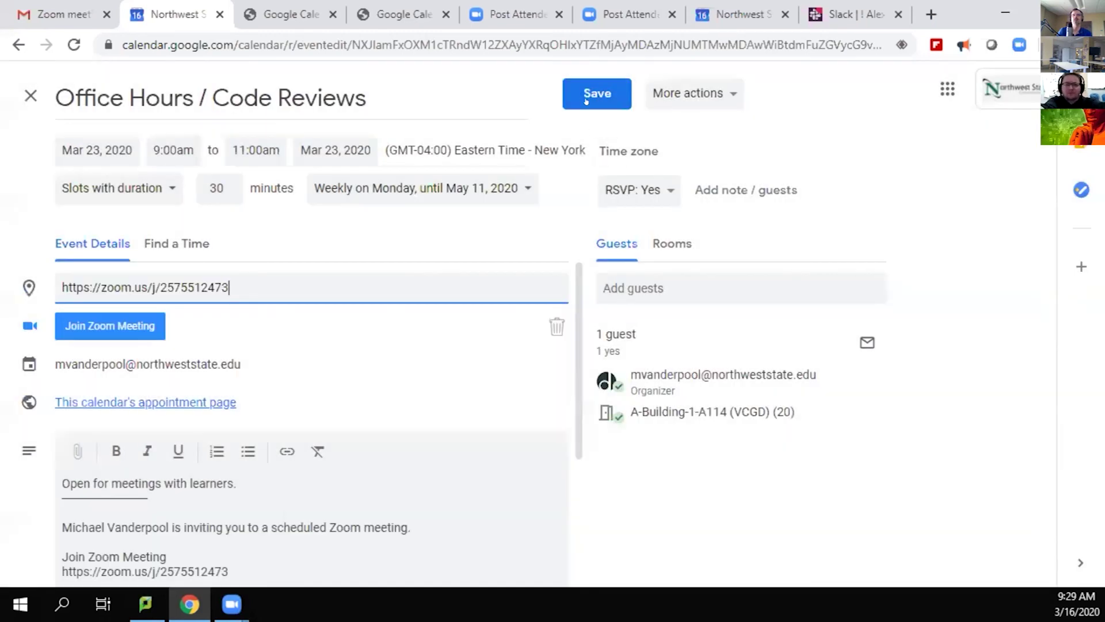
{"action": "left_click", "coordinate": [586, 98]}
{"action": "left_click", "coordinate": [500, 318]}
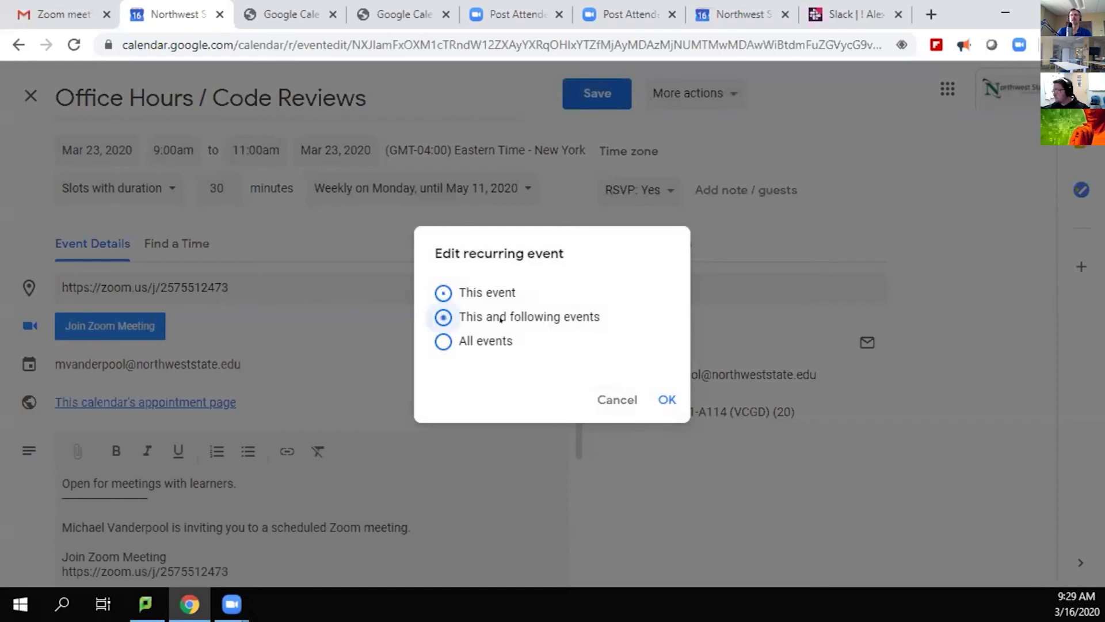
{"action": "left_click", "coordinate": [666, 400]}
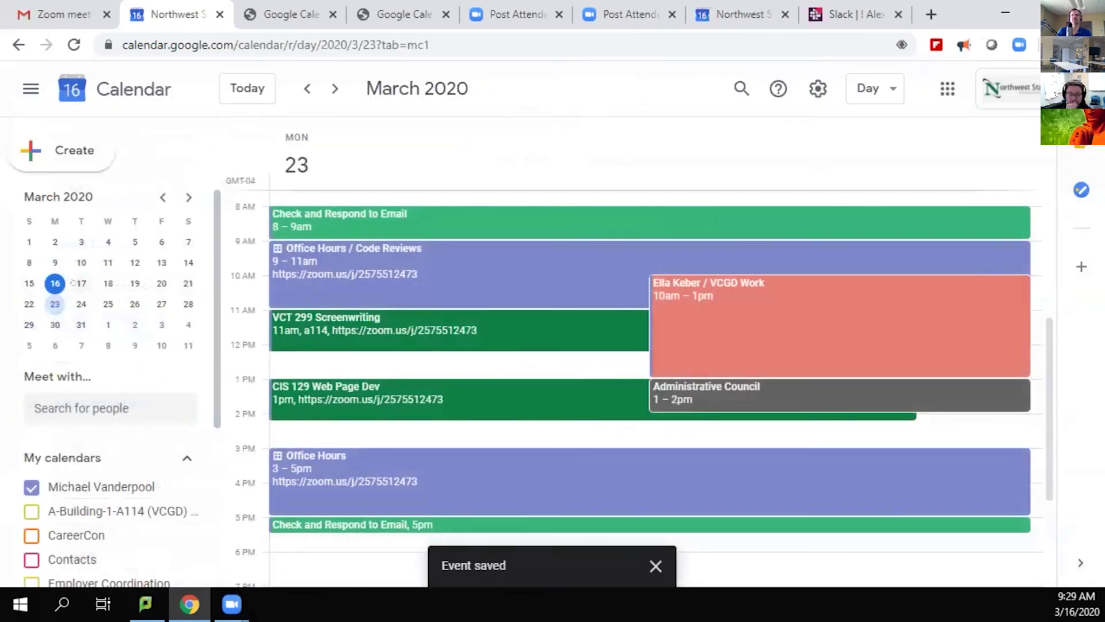
Step: Check the Zoom details of the March 23 Office Hours block and the March 18 Office Hours / Code Reviews block
{"action": "left_click", "coordinate": [542, 478]}
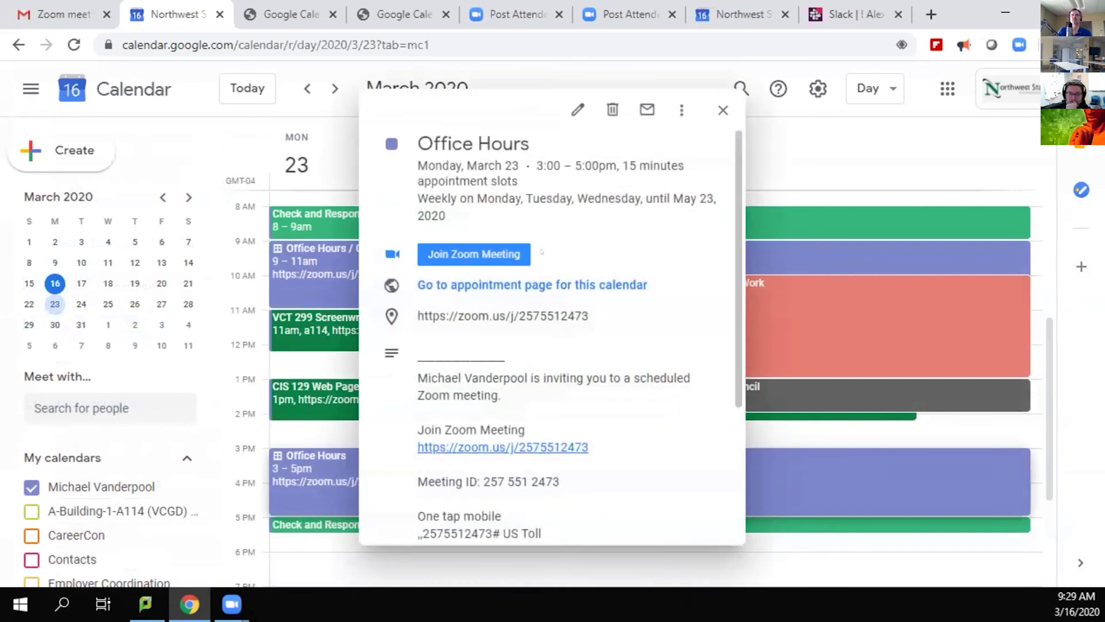
{"action": "left_click", "coordinate": [723, 110]}
{"action": "left_click", "coordinate": [81, 283]}
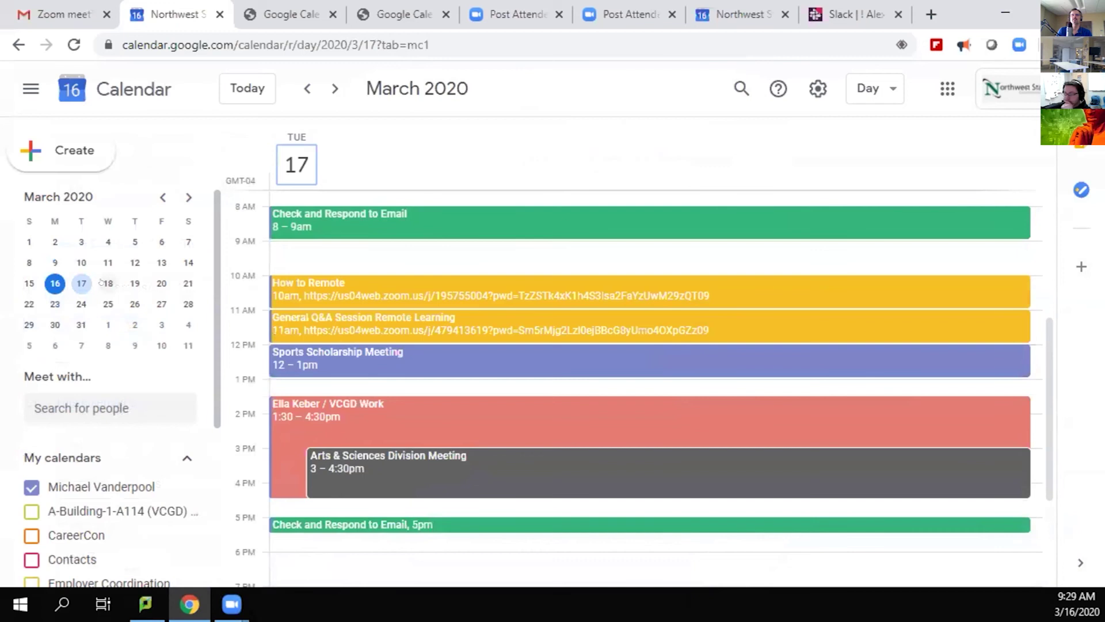
{"action": "left_click", "coordinate": [106, 283]}
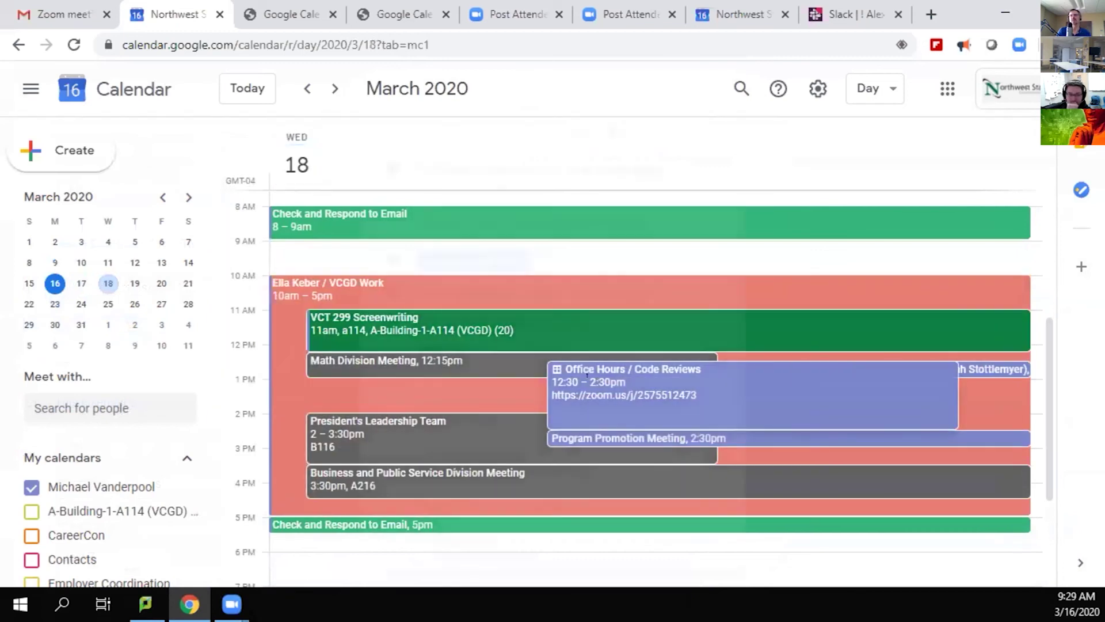
{"action": "left_click", "coordinate": [587, 374]}
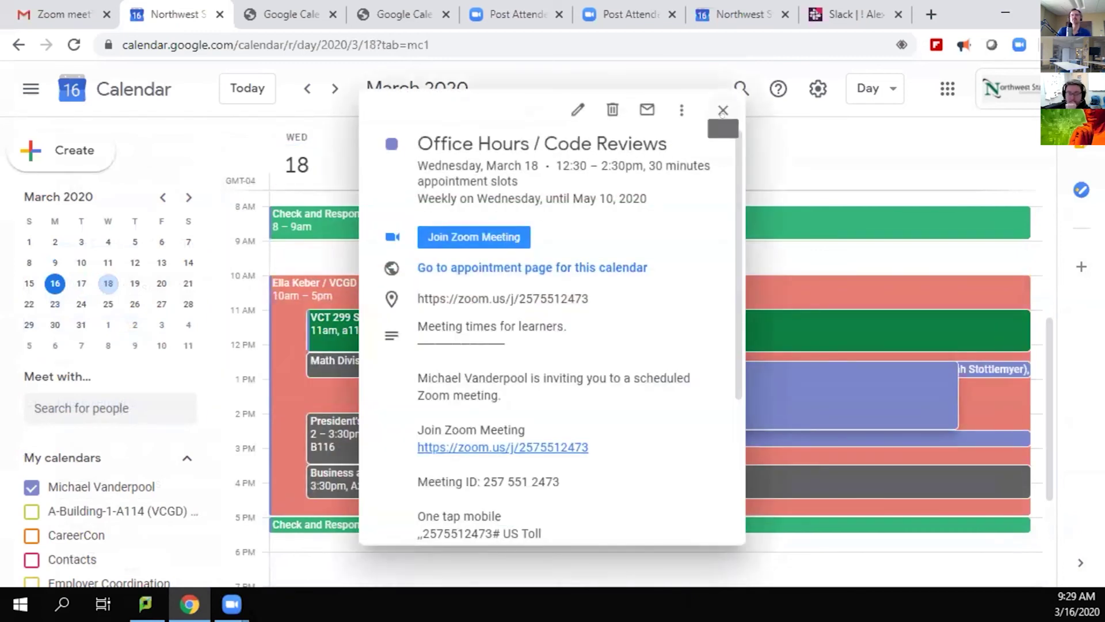
{"action": "left_click", "coordinate": [723, 110]}
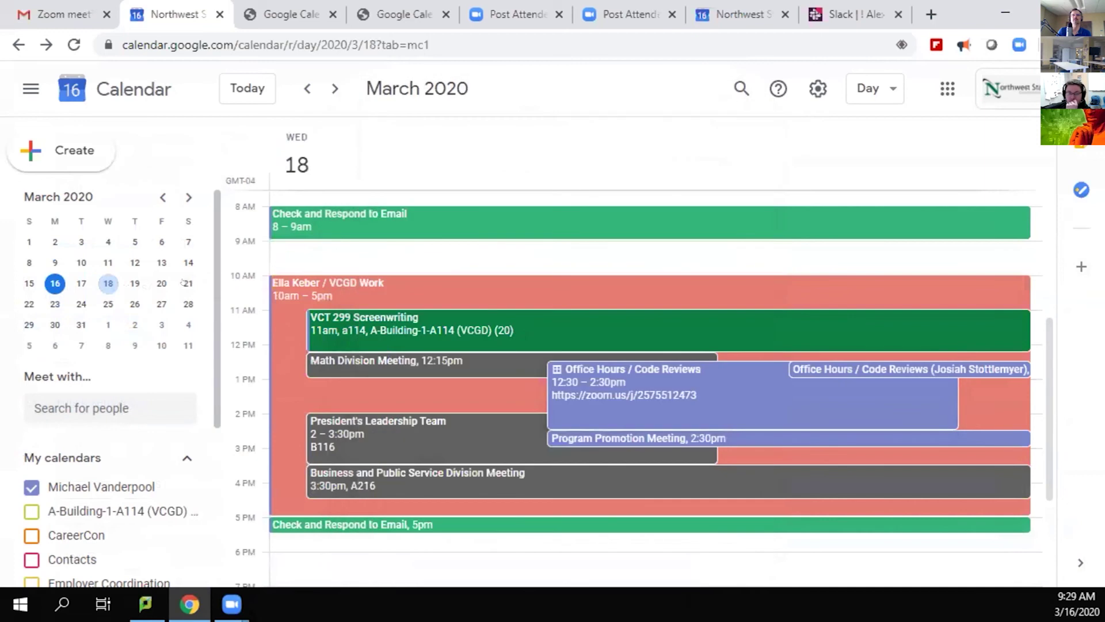
Step: Review the day schedules for March 19, 20 and 21 and for today, March 16
{"action": "left_click", "coordinate": [133, 284]}
{"action": "scroll", "coordinate": [239, 307], "scroll_direction": "down", "scroll_amount": 3}
{"action": "scroll", "coordinate": [239, 307], "scroll_direction": "up", "scroll_amount": 5}
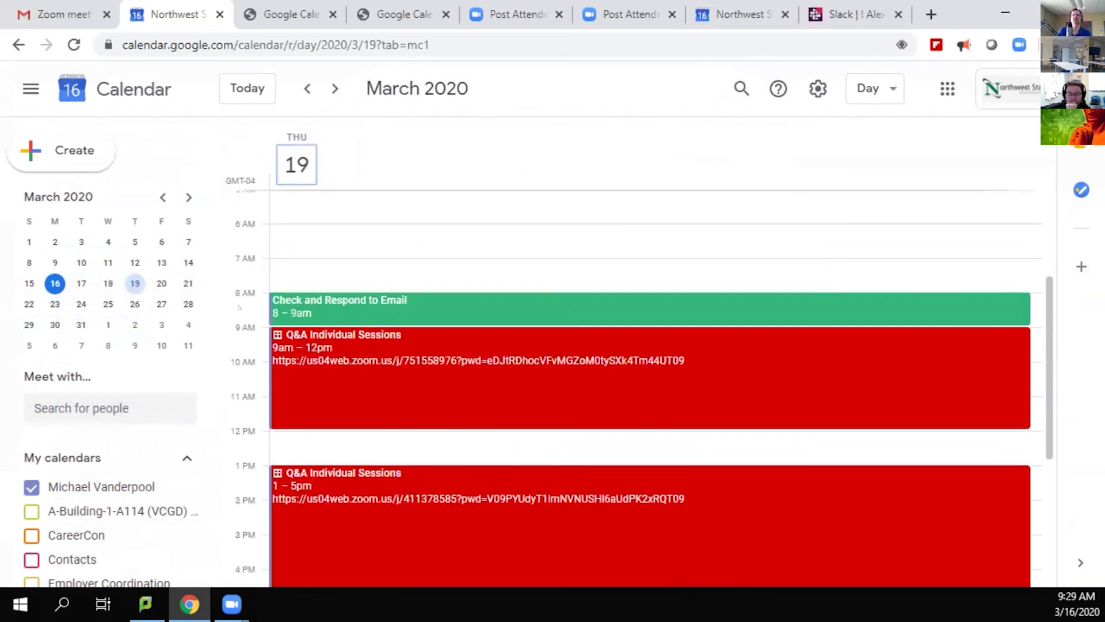
{"action": "left_click", "coordinate": [162, 283]}
{"action": "scroll", "coordinate": [458, 348], "scroll_direction": "down", "scroll_amount": 5}
{"action": "scroll", "coordinate": [458, 347], "scroll_direction": "up", "scroll_amount": 5}
{"action": "left_click", "coordinate": [186, 282]}
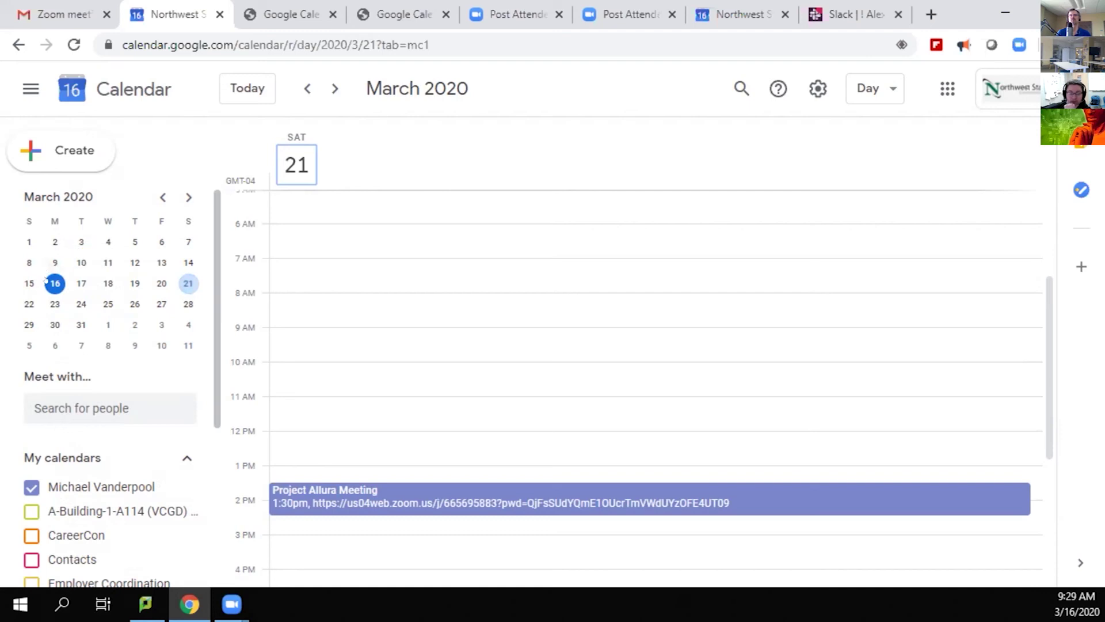
{"action": "key", "text": "t"}
{"action": "scroll", "coordinate": [376, 296], "scroll_direction": "down", "scroll_amount": 3}
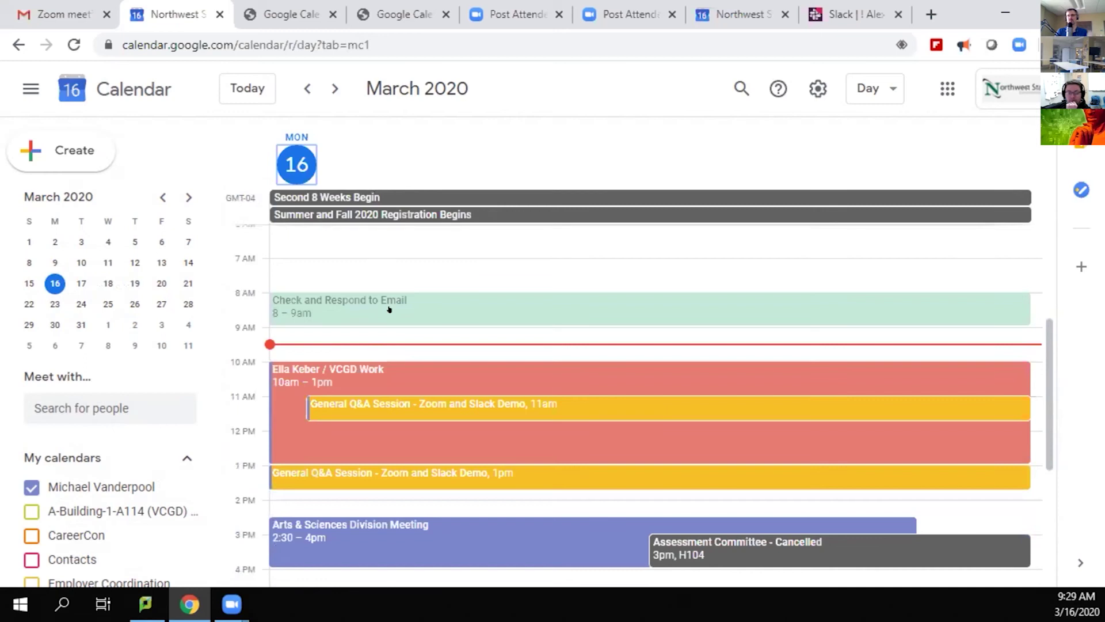
{"action": "scroll", "coordinate": [421, 394], "scroll_direction": "down", "scroll_amount": 3}
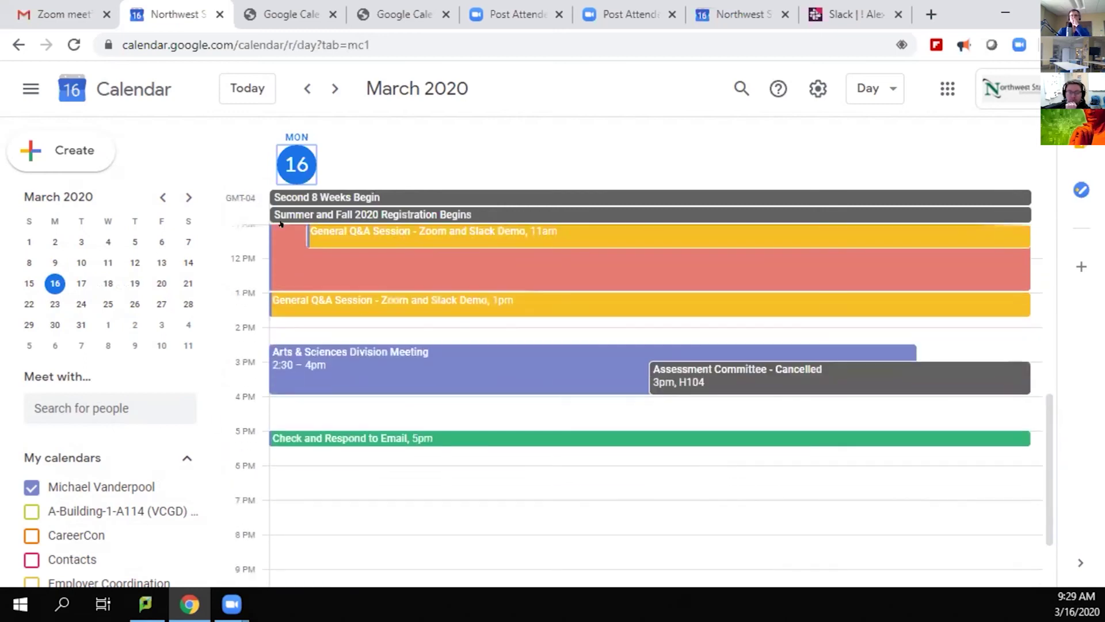
Step: Add a colleague as a guest to the March 23 VCT 299 Screenwriting class, applying the change to this and following events
{"action": "left_click", "coordinate": [54, 304]}
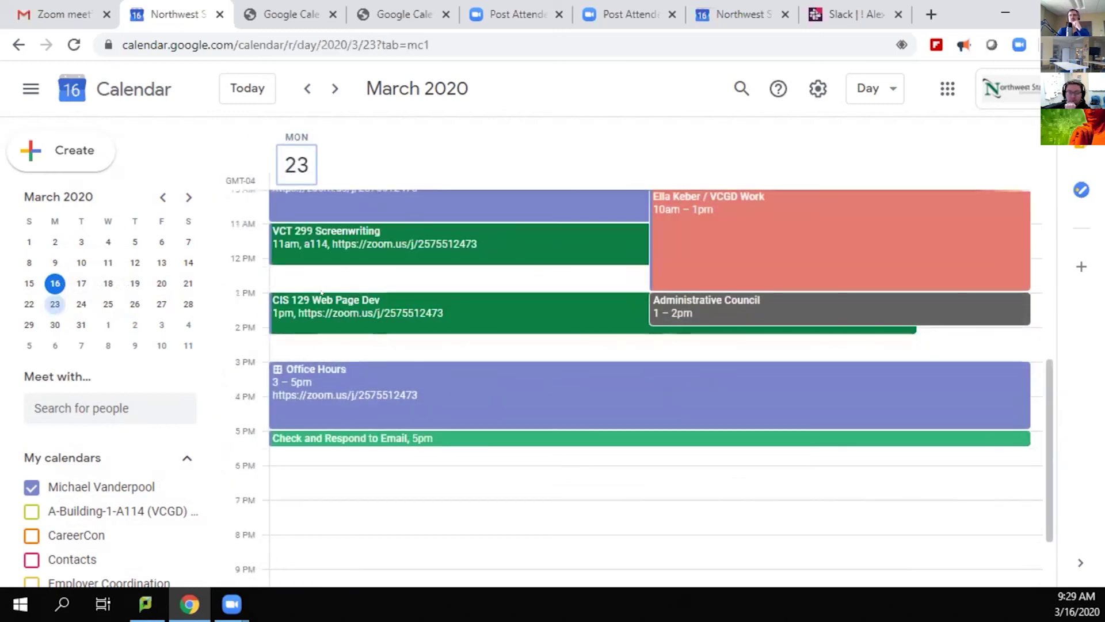
{"action": "left_click", "coordinate": [374, 241]}
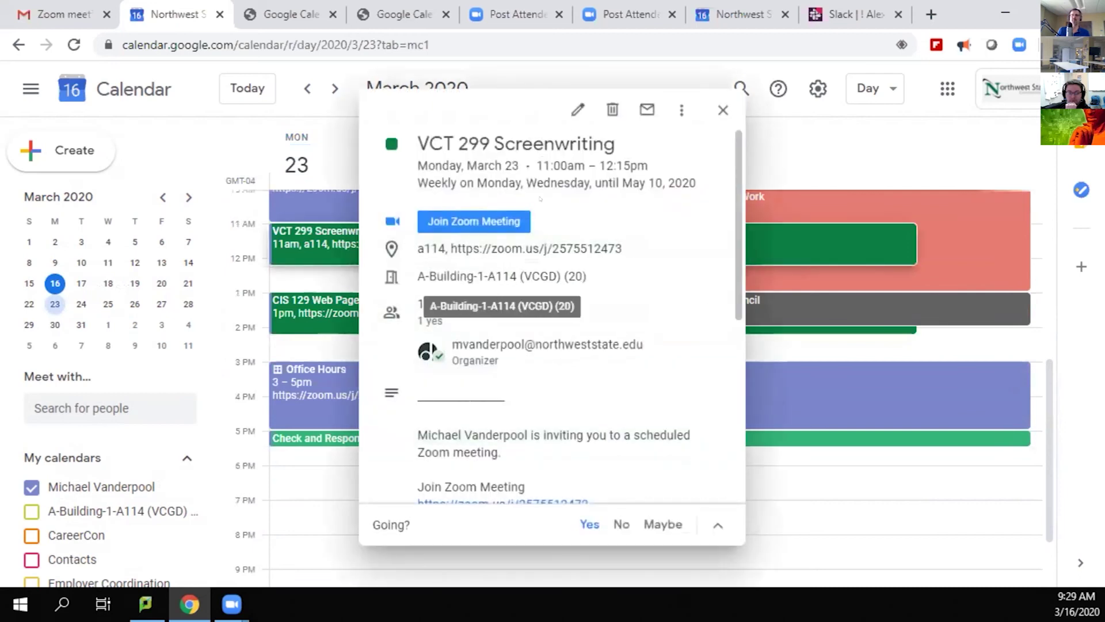
{"action": "left_click", "coordinate": [572, 104]}
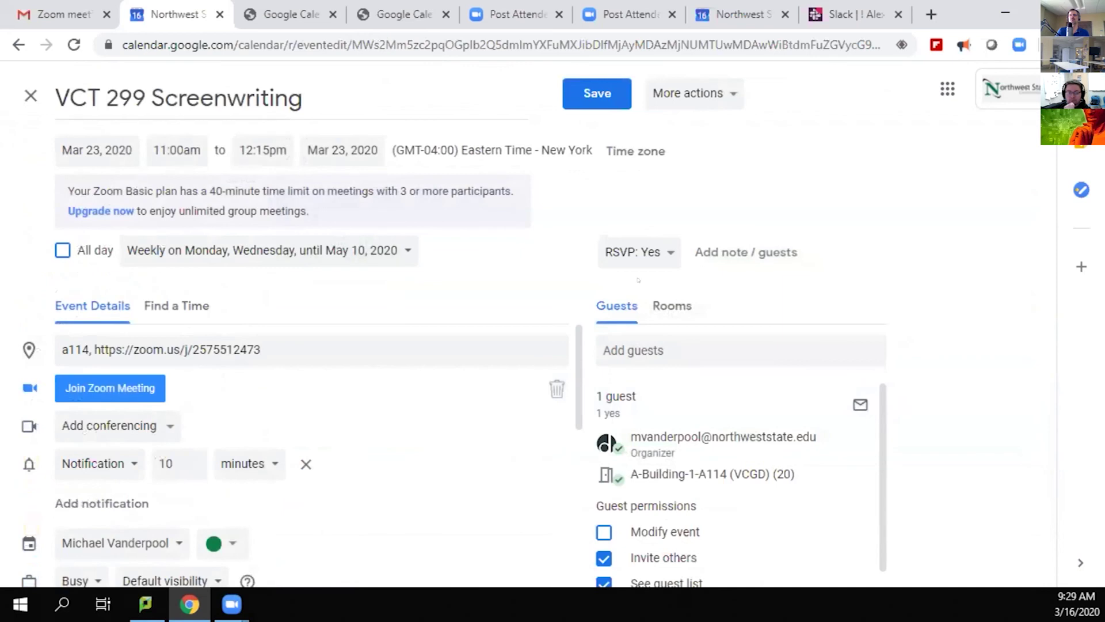
{"action": "left_click", "coordinate": [682, 341]}
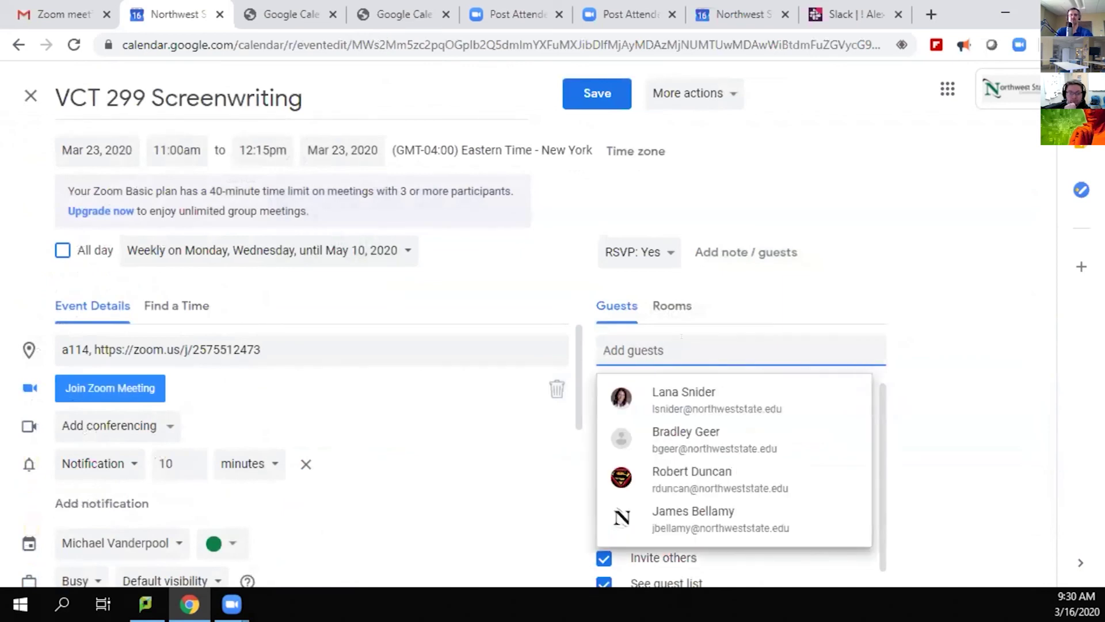
{"action": "type", "text": "md"}
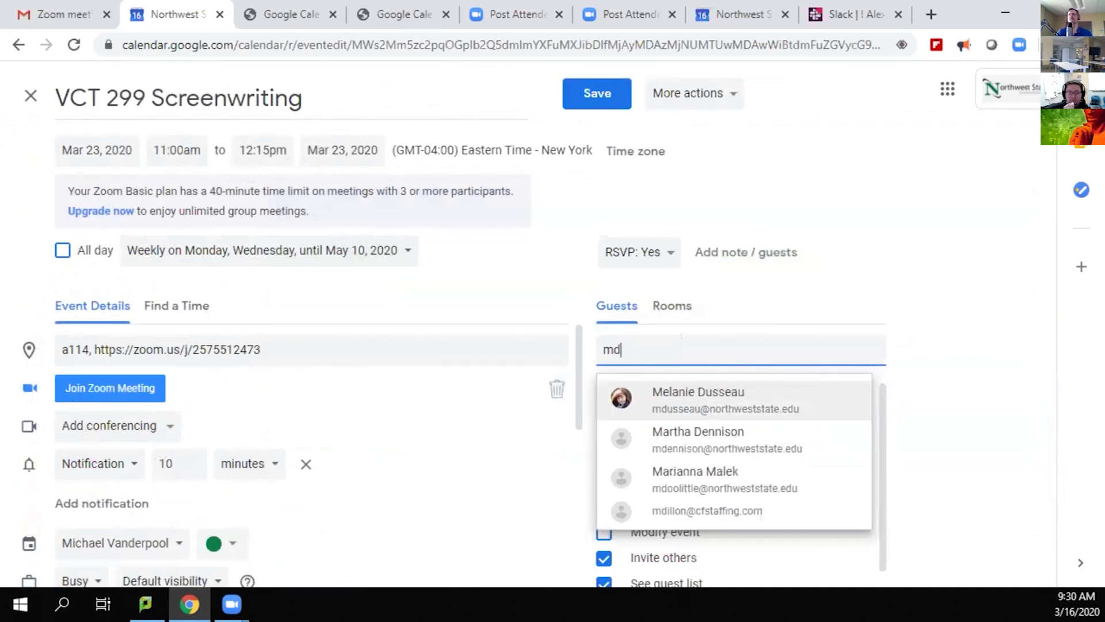
{"action": "left_click", "coordinate": [694, 383]}
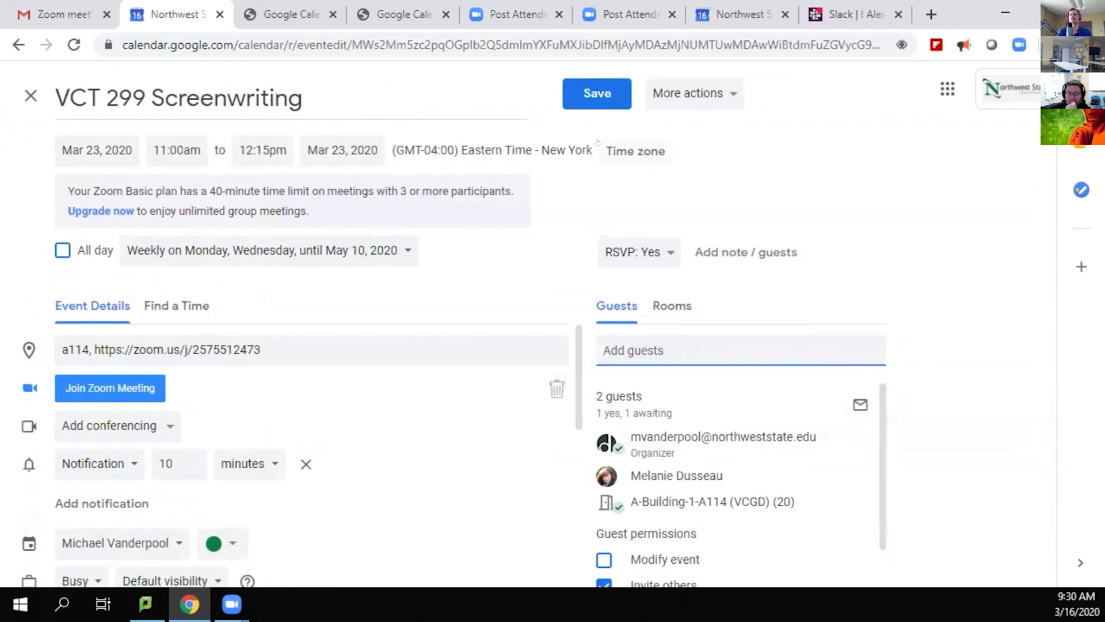
{"action": "left_click", "coordinate": [598, 93]}
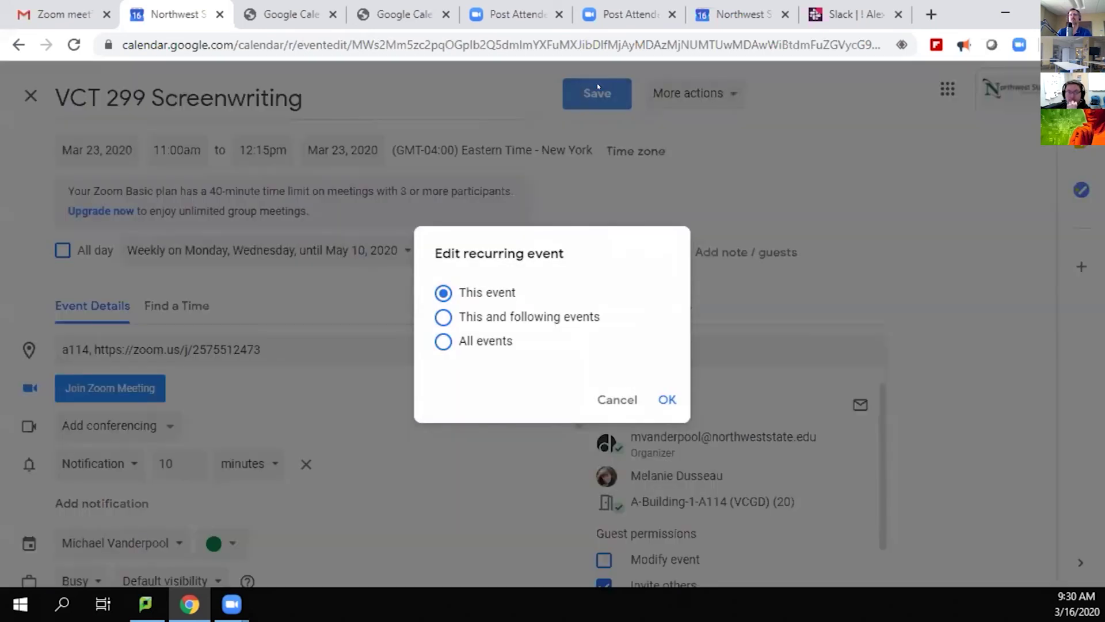
{"action": "left_click", "coordinate": [444, 316]}
{"action": "left_click", "coordinate": [666, 399]}
{"action": "left_click", "coordinate": [724, 394]}
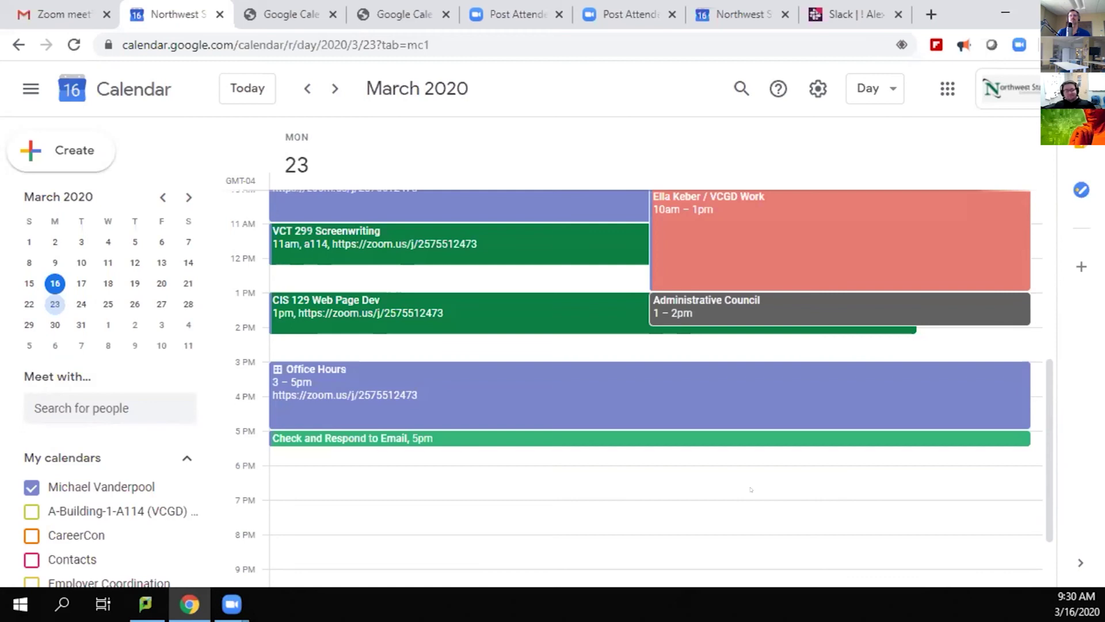
Step: Display the calendar by week with weekends hidden
{"action": "left_click", "coordinate": [887, 89]}
{"action": "left_click", "coordinate": [876, 164]}
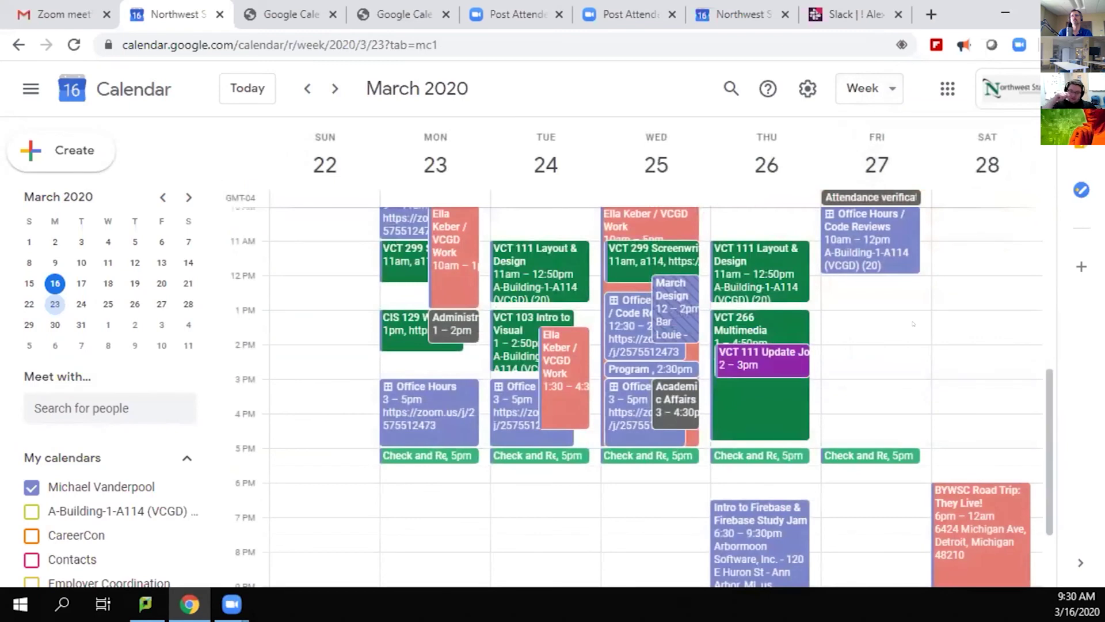
{"action": "scroll", "coordinate": [913, 324], "scroll_direction": "up", "scroll_amount": 3}
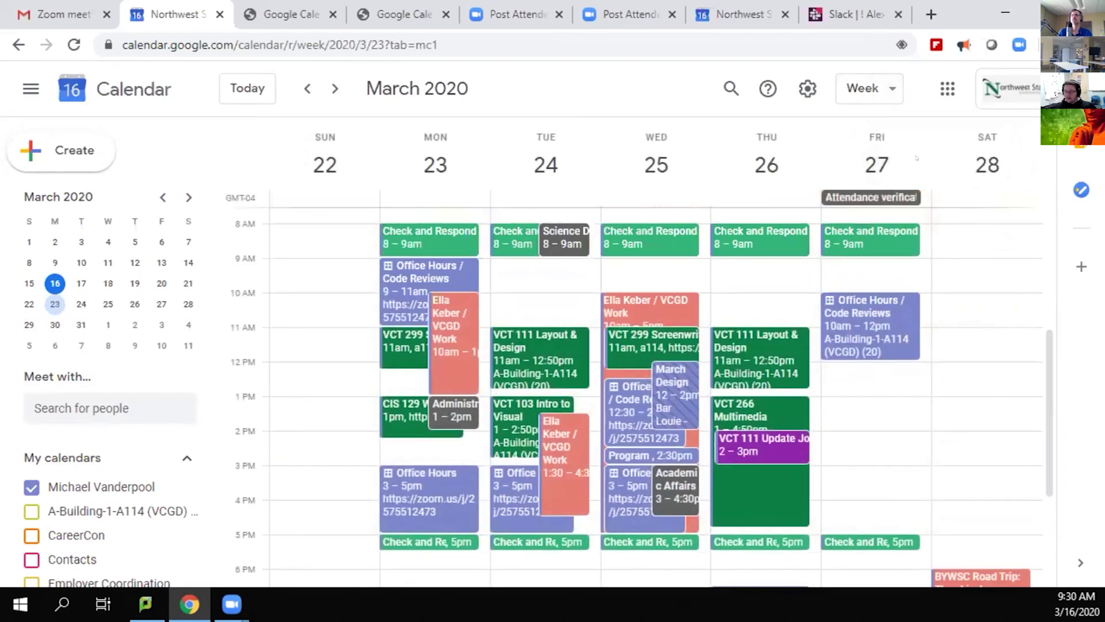
{"action": "left_click", "coordinate": [890, 90]}
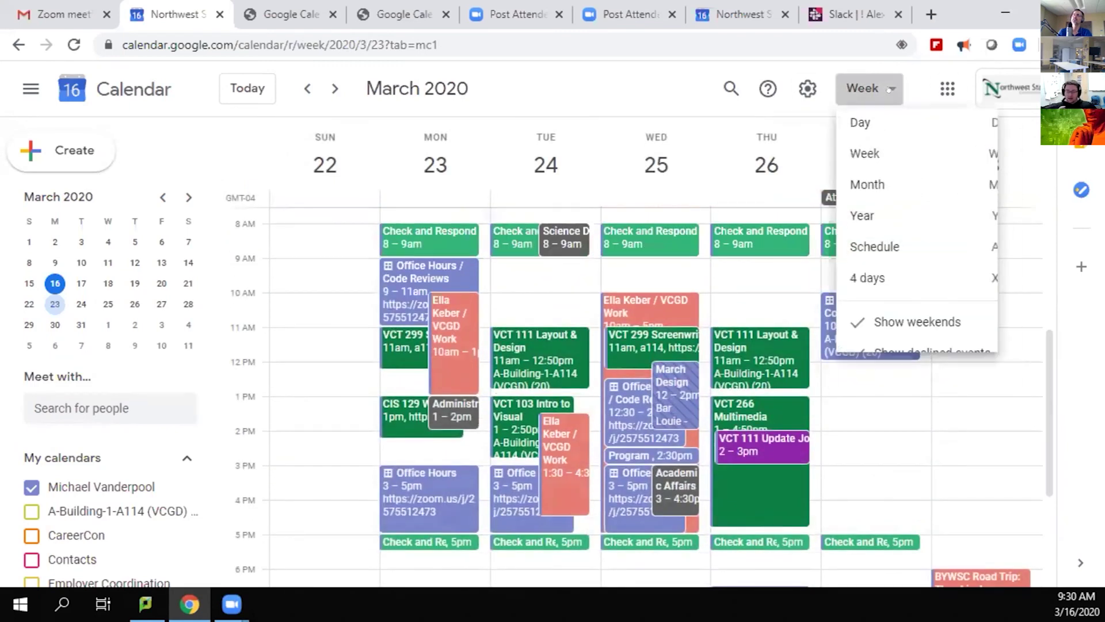
{"action": "left_click", "coordinate": [890, 335]}
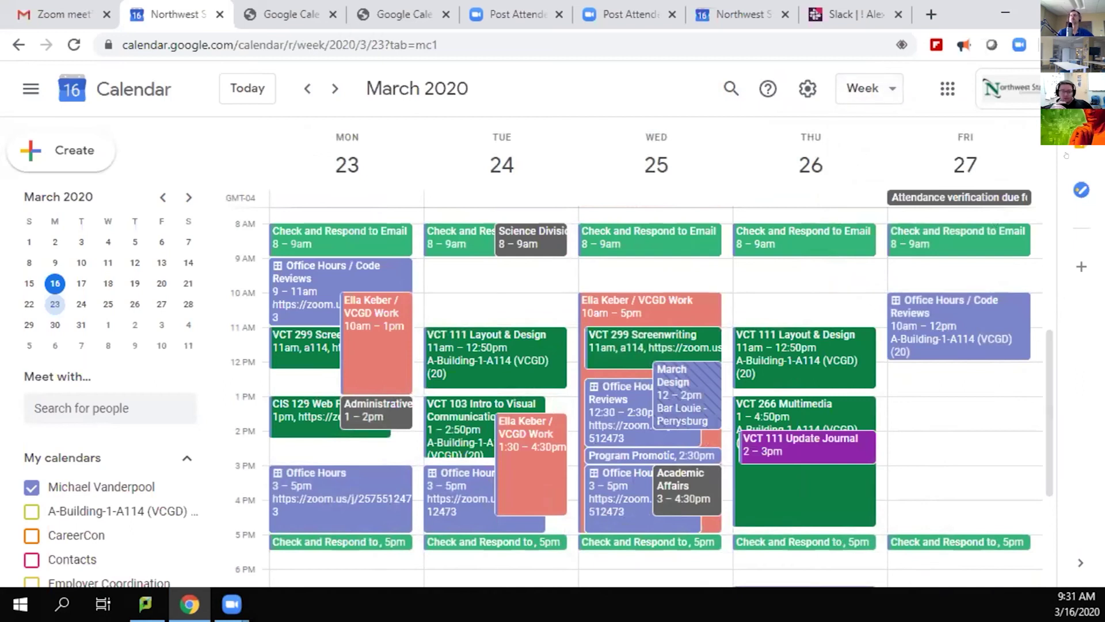
Step: Collapse the add-on side panel and change the calendar to the Schedule view
{"action": "left_click", "coordinate": [1081, 563]}
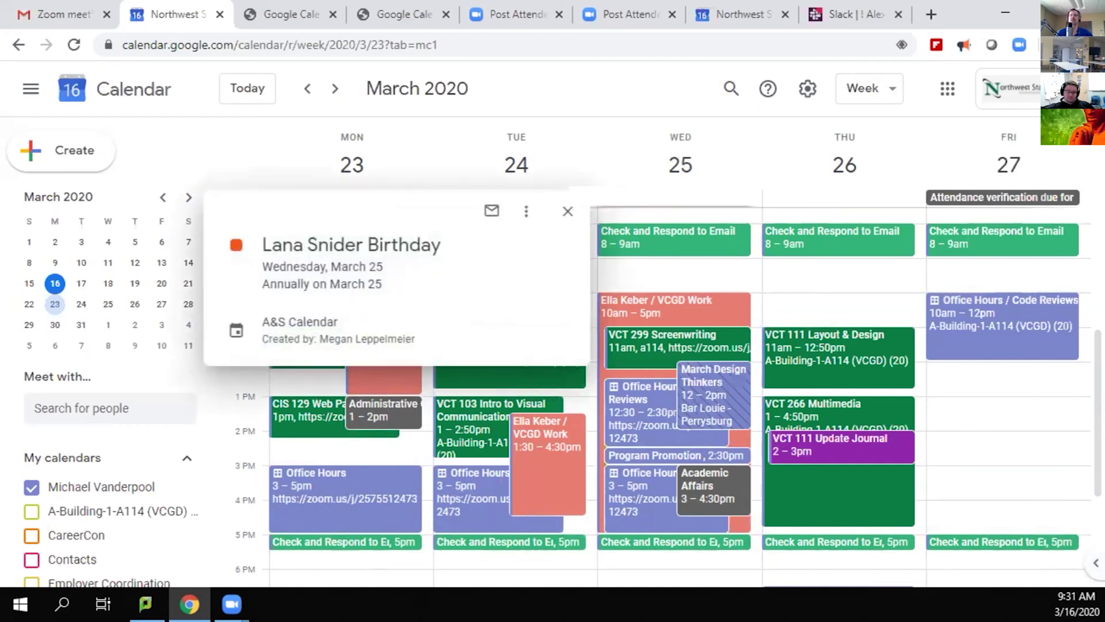
{"action": "left_click", "coordinate": [568, 211]}
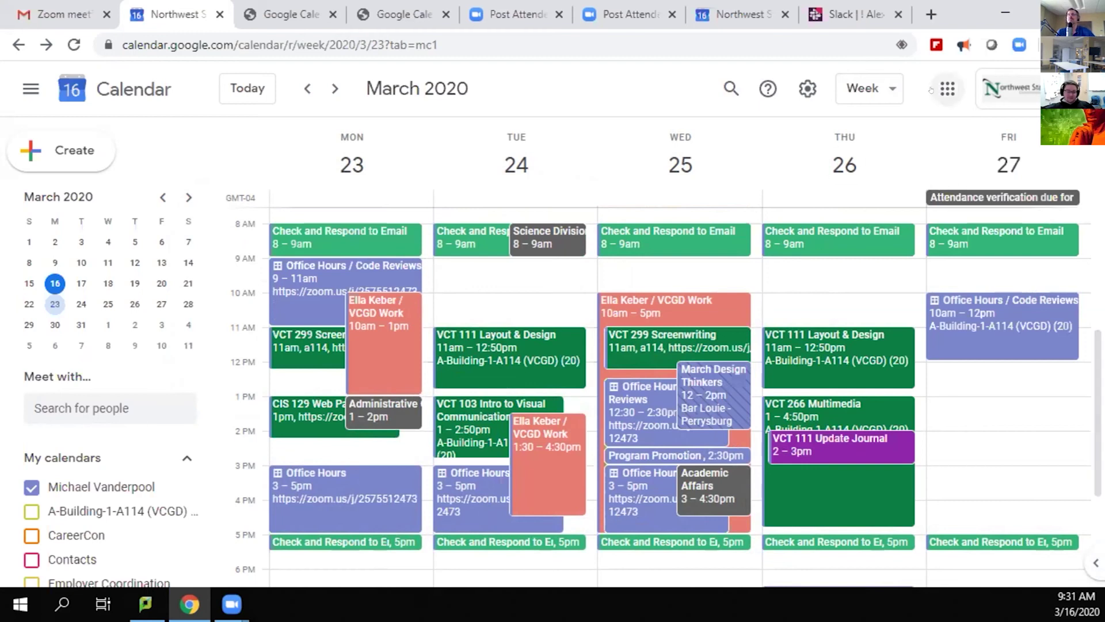
{"action": "left_click", "coordinate": [866, 88]}
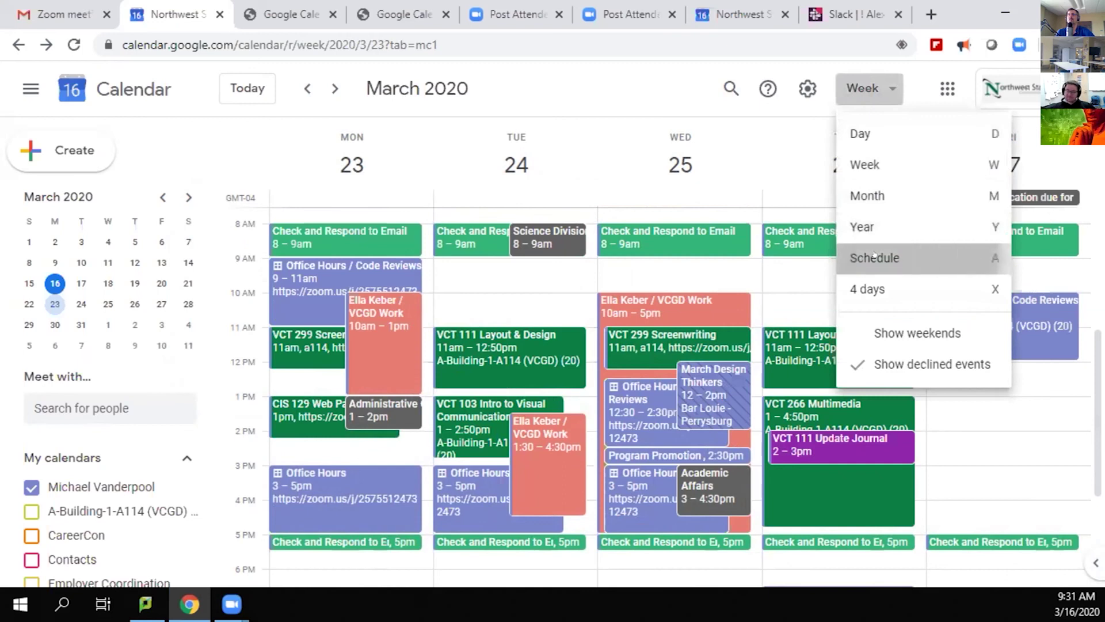
{"action": "left_click", "coordinate": [875, 257]}
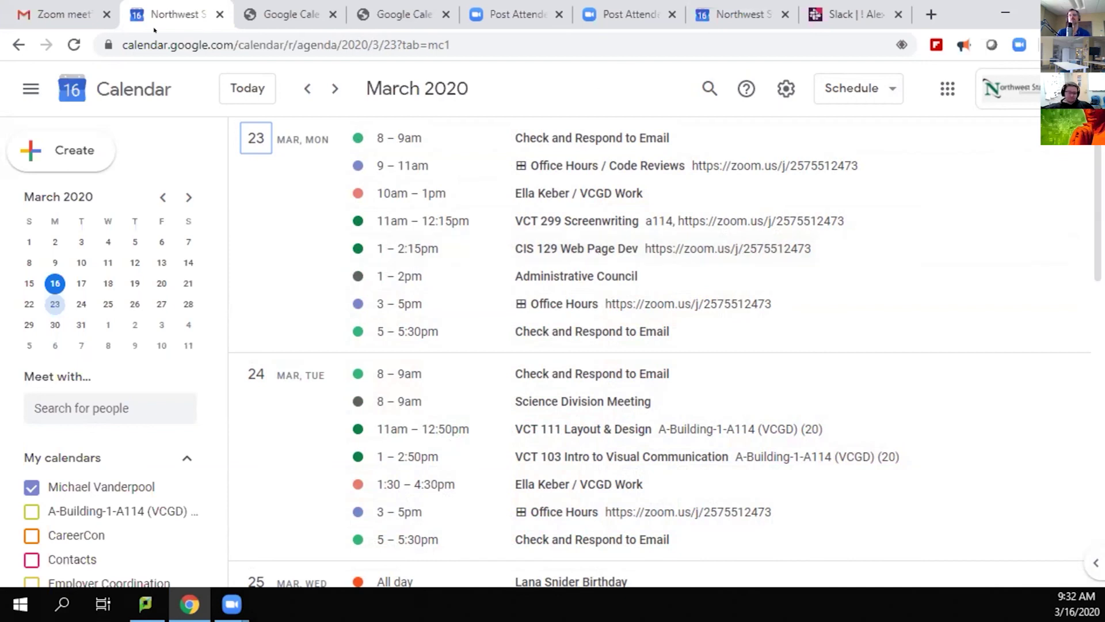
Step: Switch to Gmail, open Google Drive from there and show the recent files
{"action": "left_click", "coordinate": [63, 14]}
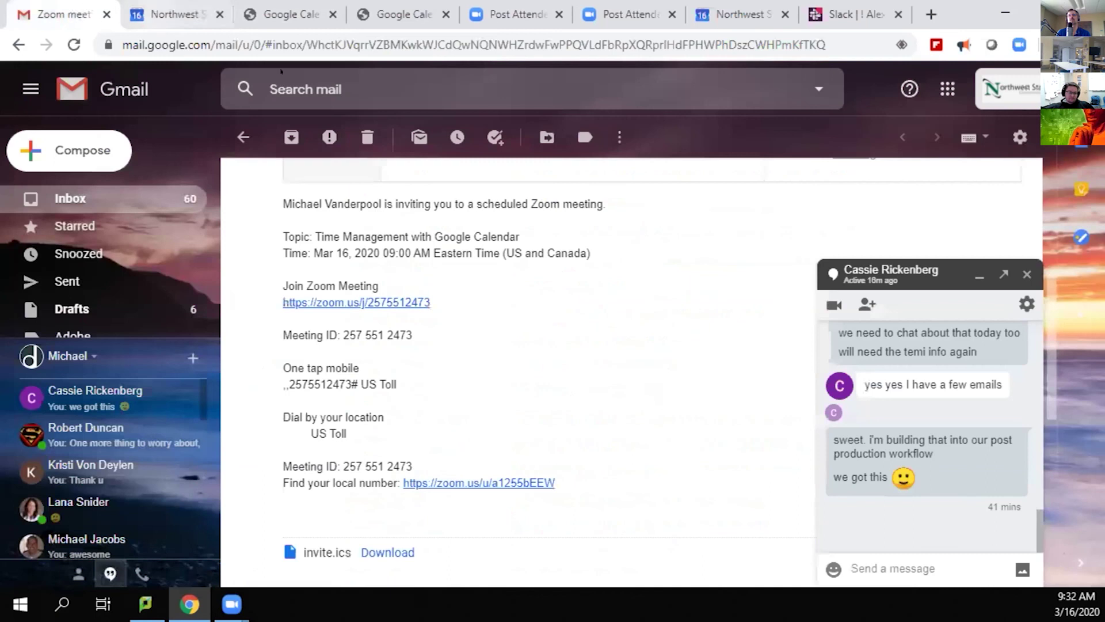
{"action": "left_click", "coordinate": [947, 88]}
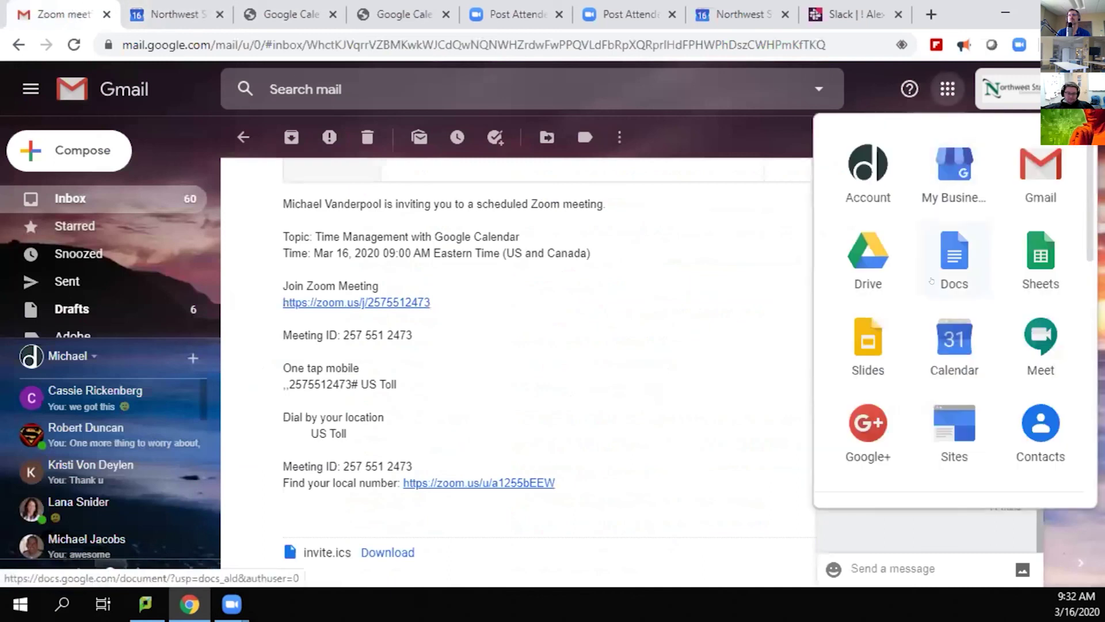
{"action": "left_click", "coordinate": [872, 256]}
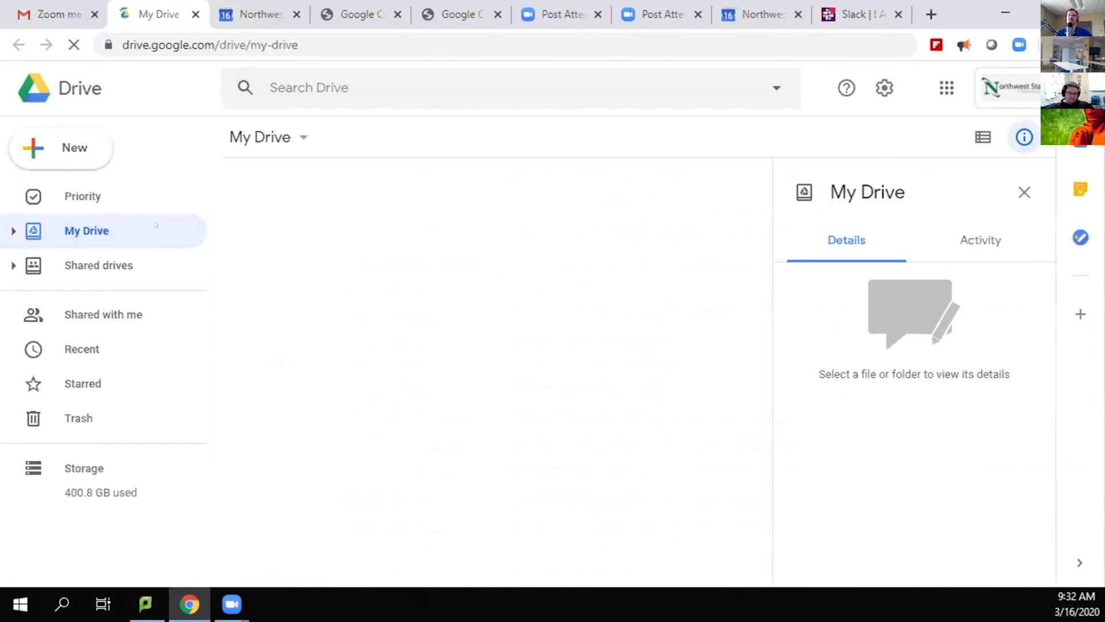
{"action": "left_click", "coordinate": [84, 350]}
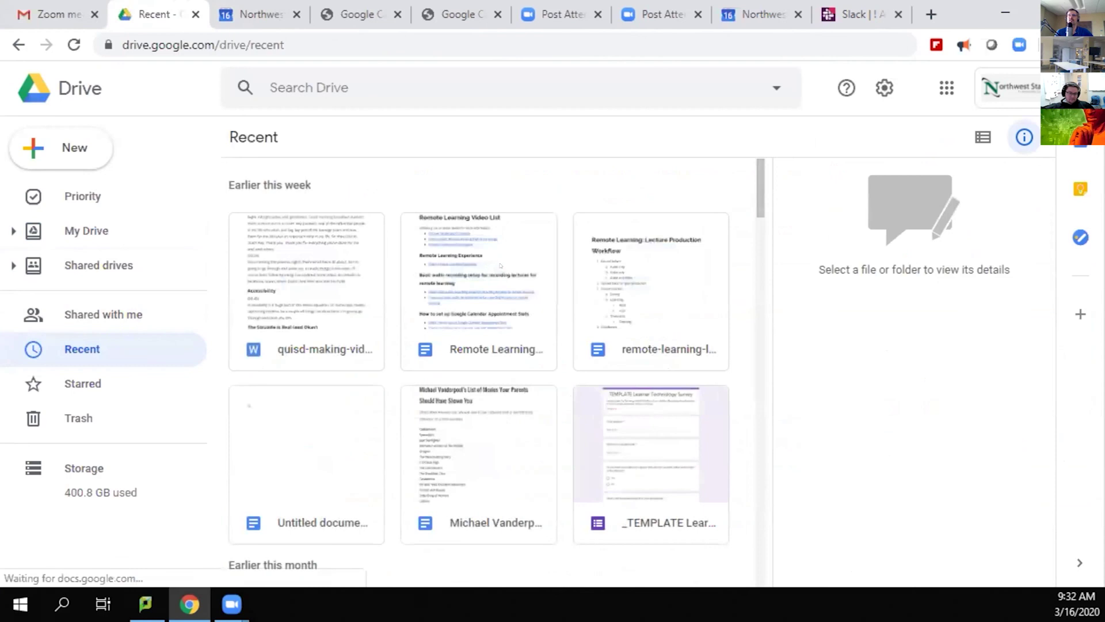
Step: Open the Remote Learning Video List document from the recent files and look through its video and transcript links
{"action": "double_click", "coordinate": [498, 278]}
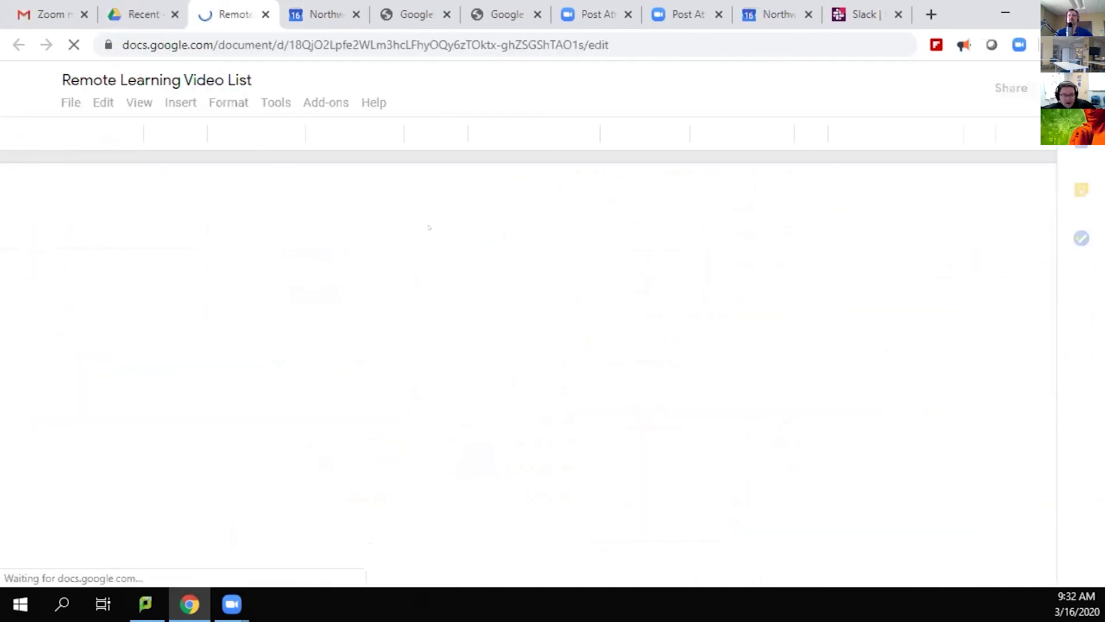
{"action": "scroll", "coordinate": [610, 374], "scroll_direction": "down", "scroll_amount": 5}
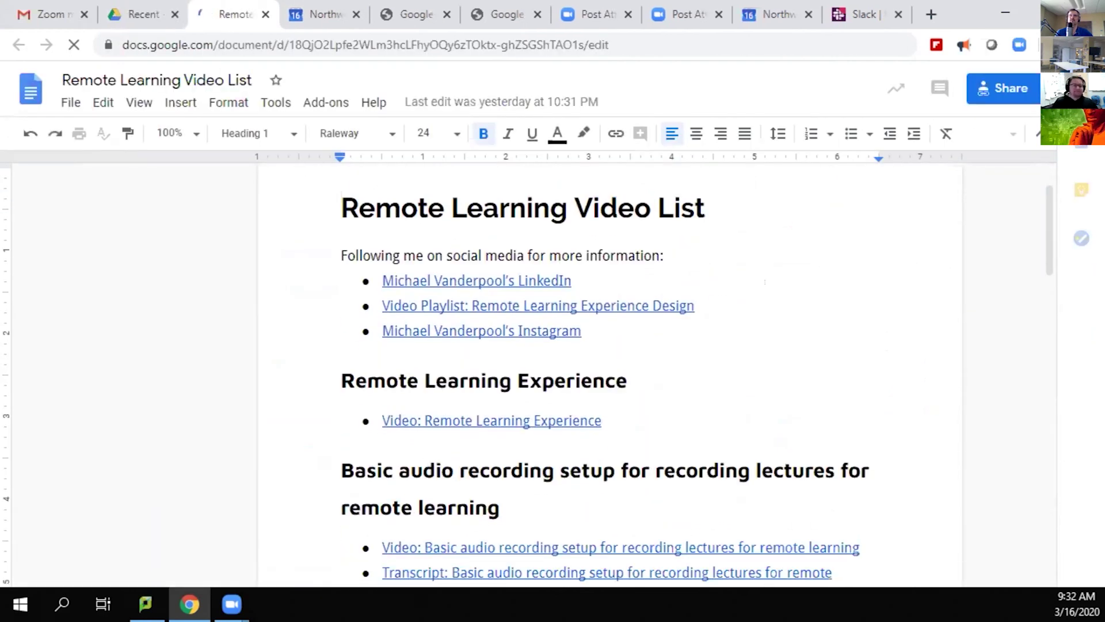
{"action": "scroll", "coordinate": [610, 374], "scroll_direction": "down", "scroll_amount": 3}
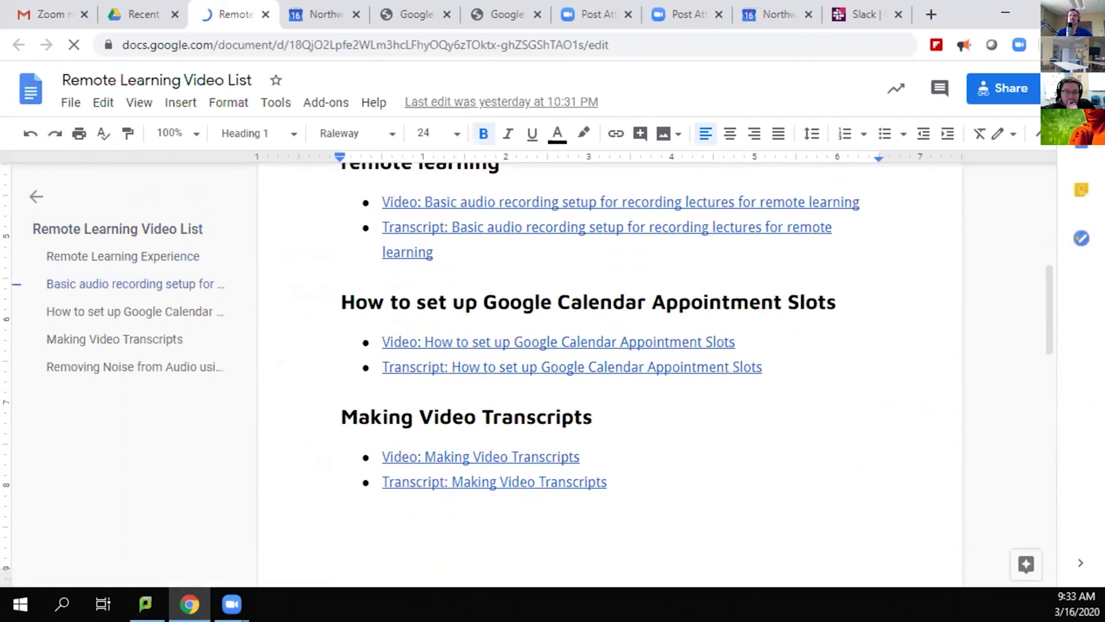
Step: Open the linked transcript for the basic audio recording setup video and skim through its sections
{"action": "left_click", "coordinate": [461, 227]}
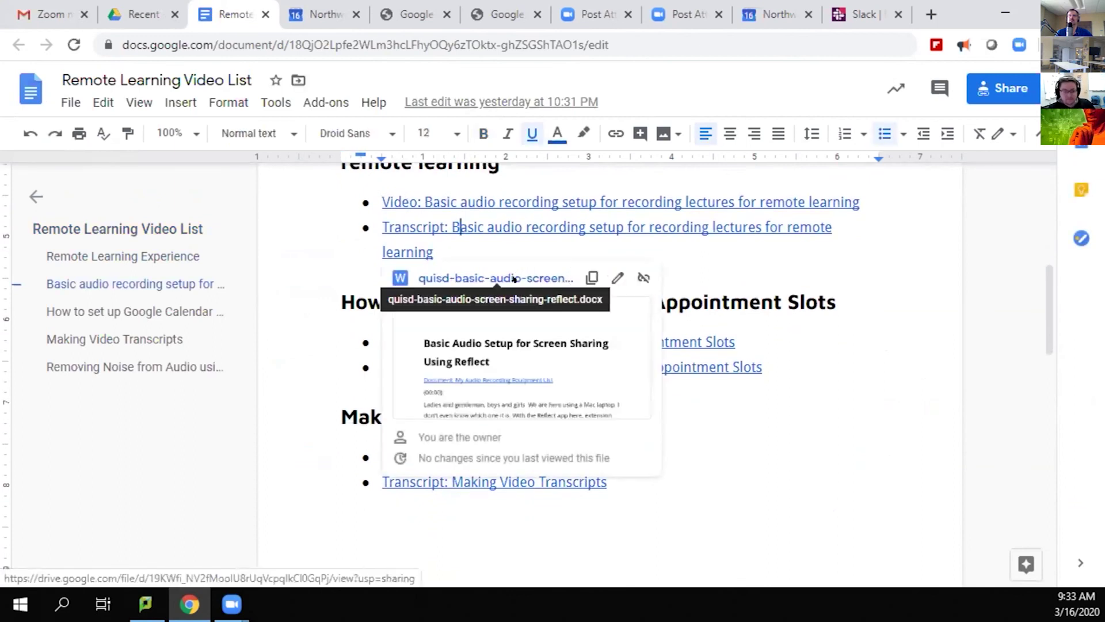
{"action": "left_click", "coordinate": [506, 277]}
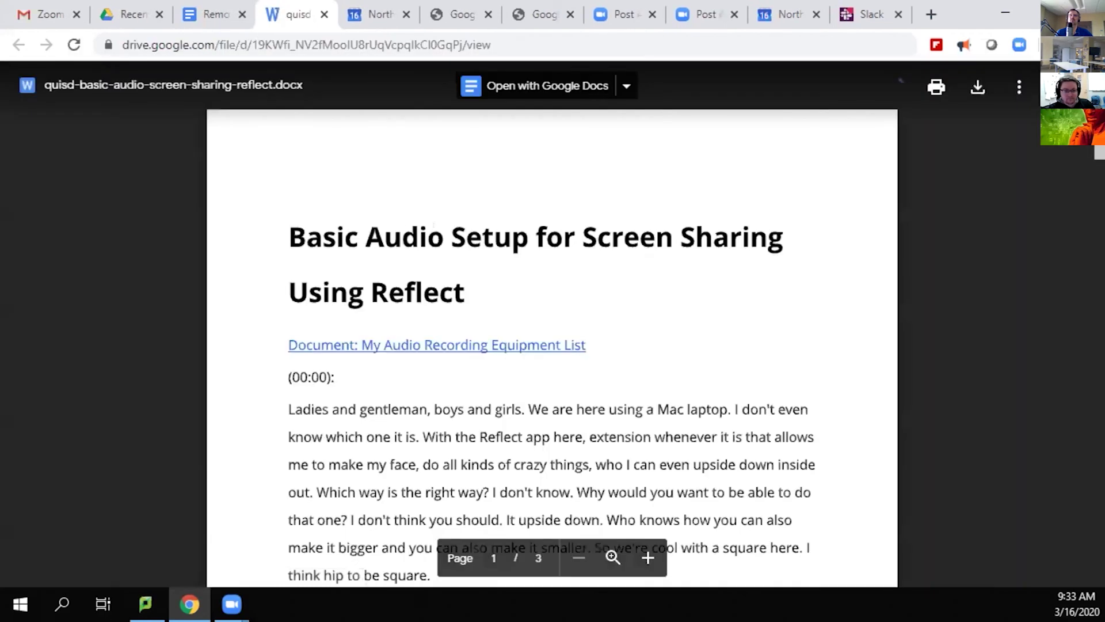
{"action": "scroll", "coordinate": [641, 311], "scroll_direction": "down", "scroll_amount": 13}
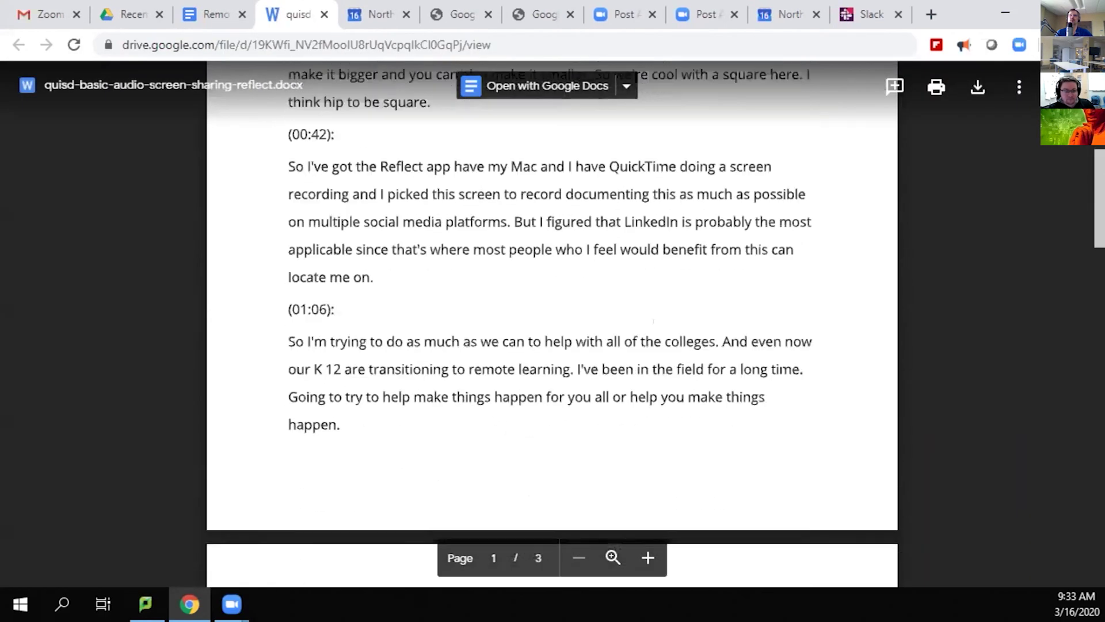
{"action": "scroll", "coordinate": [653, 321], "scroll_direction": "down", "scroll_amount": 3}
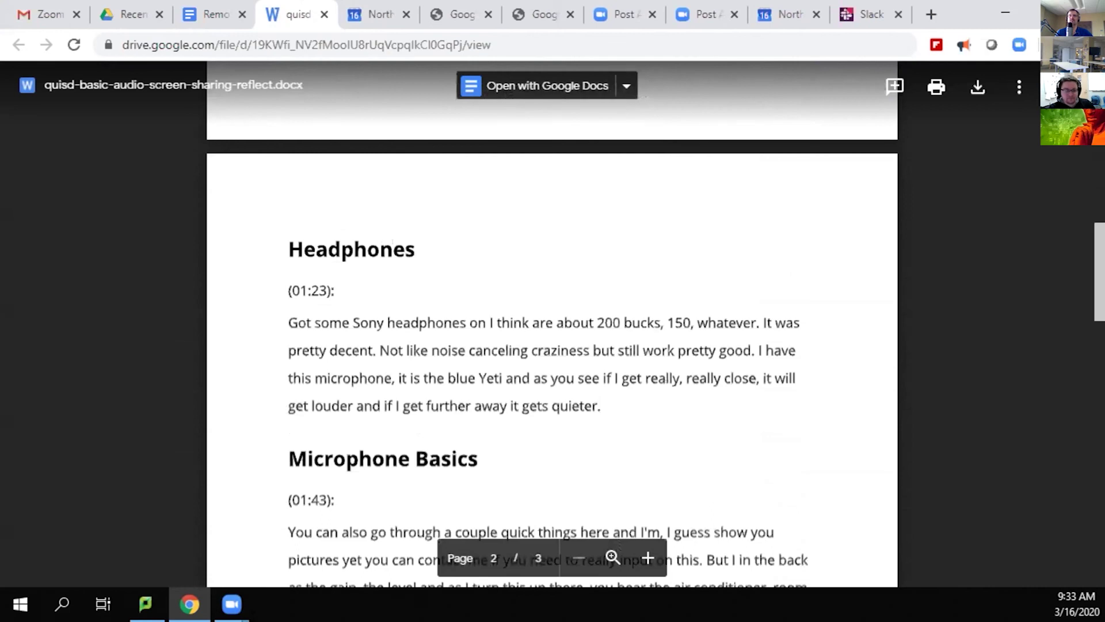
{"action": "scroll", "coordinate": [392, 242], "scroll_direction": "down", "scroll_amount": 4}
{"action": "scroll", "coordinate": [530, 280], "scroll_direction": "up", "scroll_amount": 6}
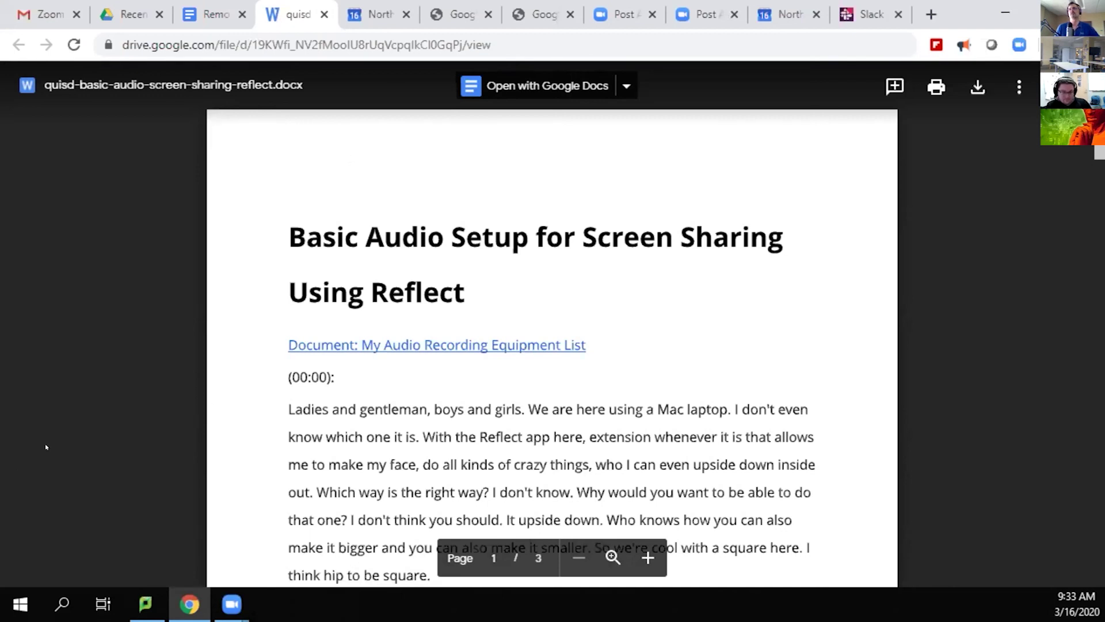
Step: Return to Google Calendar and start a new March 23 event with full details, titled Google Classroom
{"action": "left_click", "coordinate": [1010, 5]}
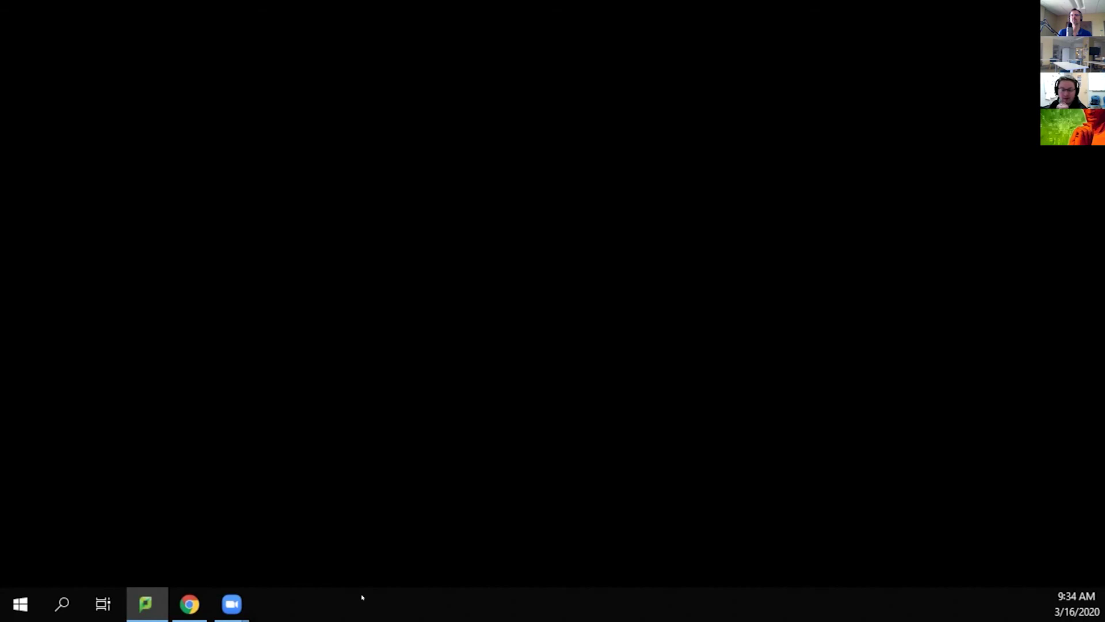
{"action": "key", "text": "alt+Tab"}
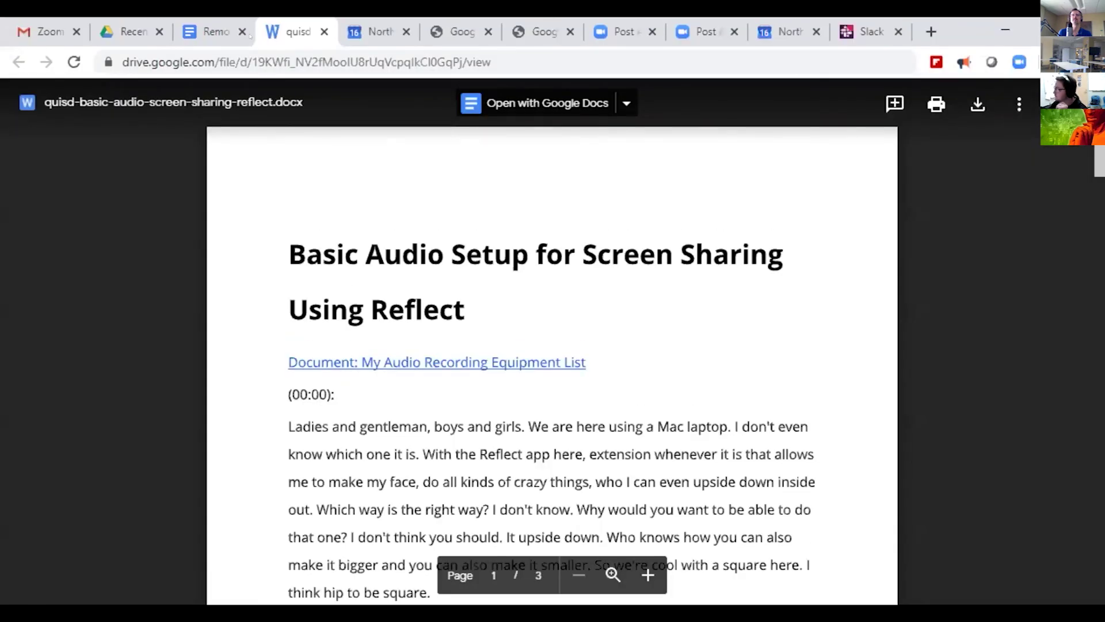
{"action": "left_click", "coordinate": [364, 26]}
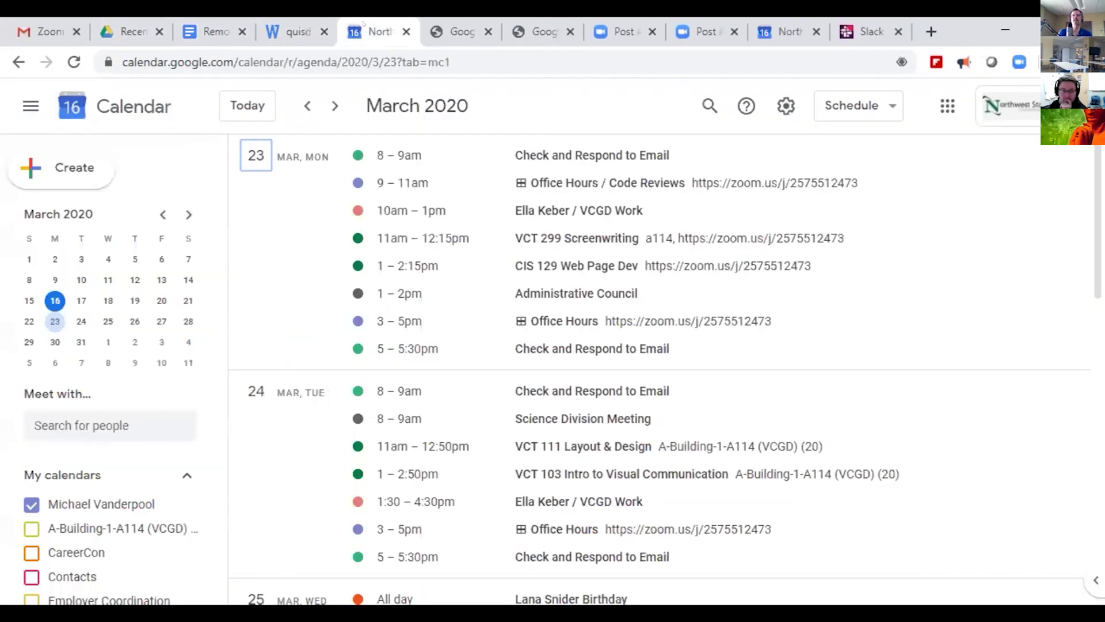
{"action": "left_click", "coordinate": [73, 168]}
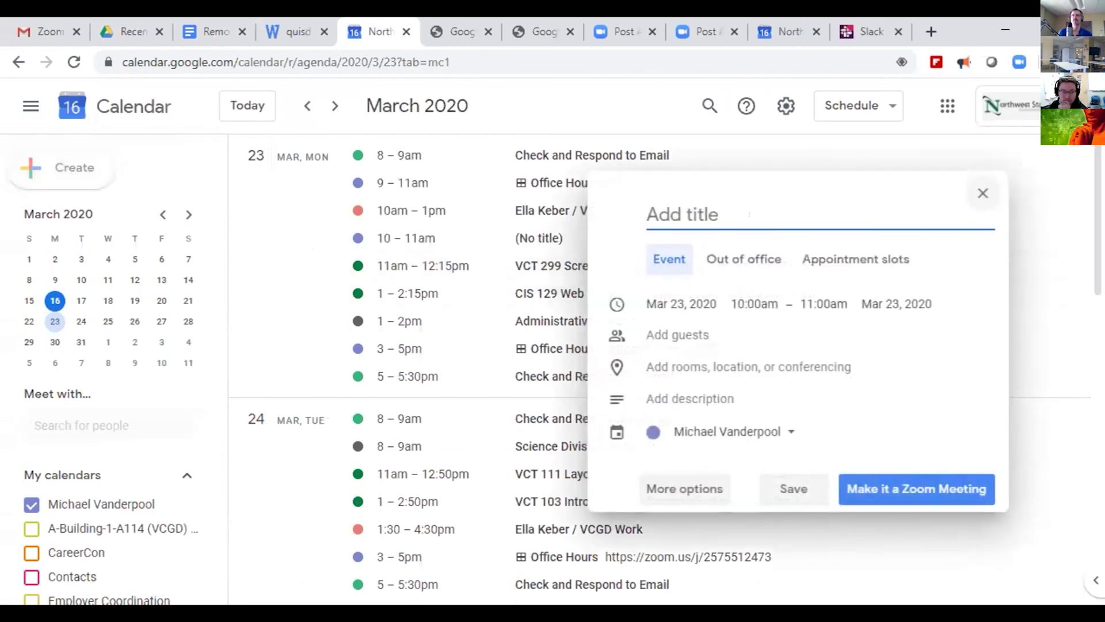
{"action": "left_click", "coordinate": [681, 489]}
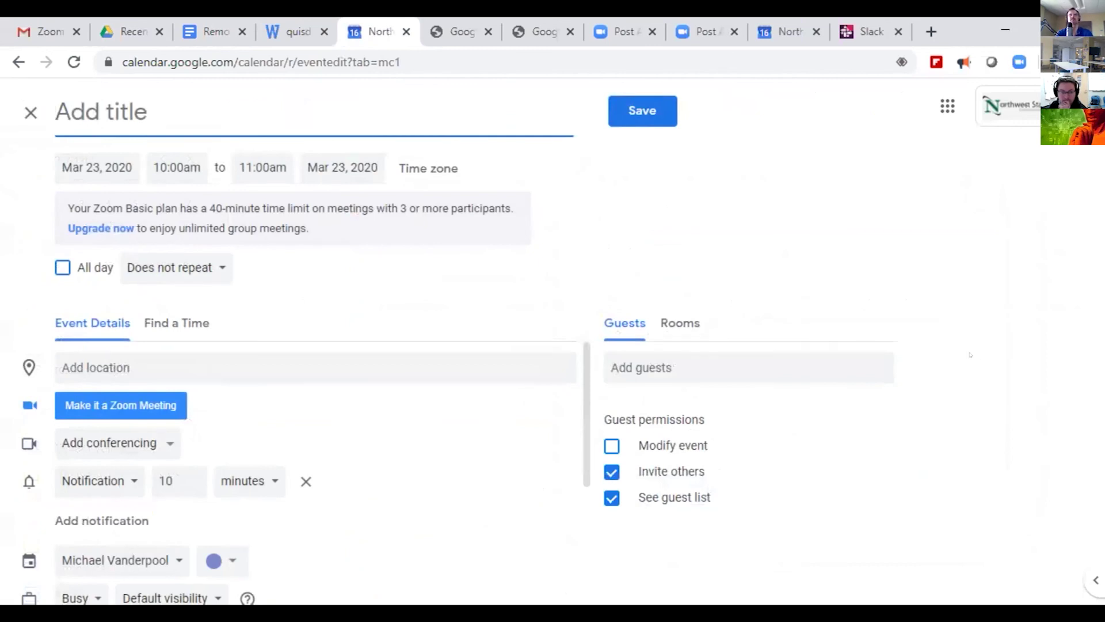
{"action": "type", "text": "Googl"}
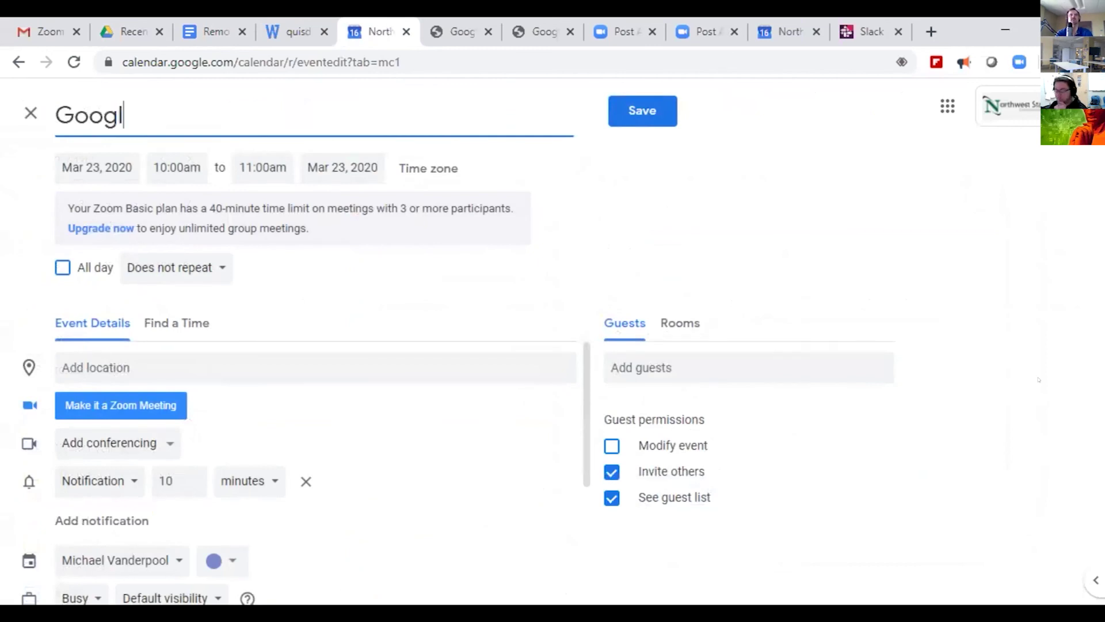
{"action": "type", "text": "e Classroom"}
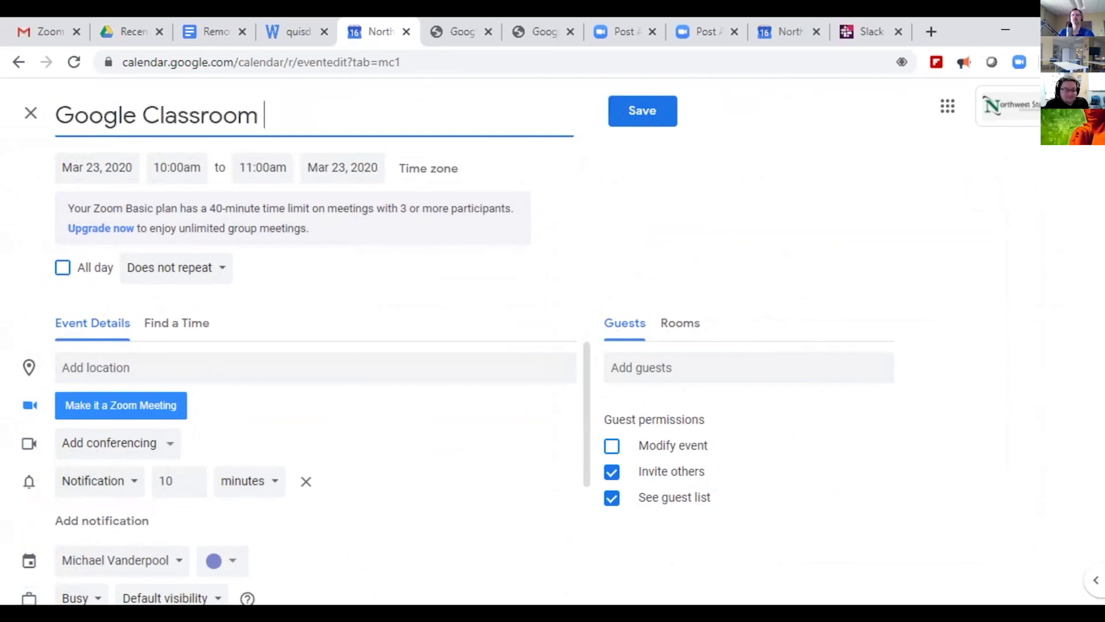
{"action": "left_click", "coordinate": [690, 367]}
{"action": "type", "text": "ac"}
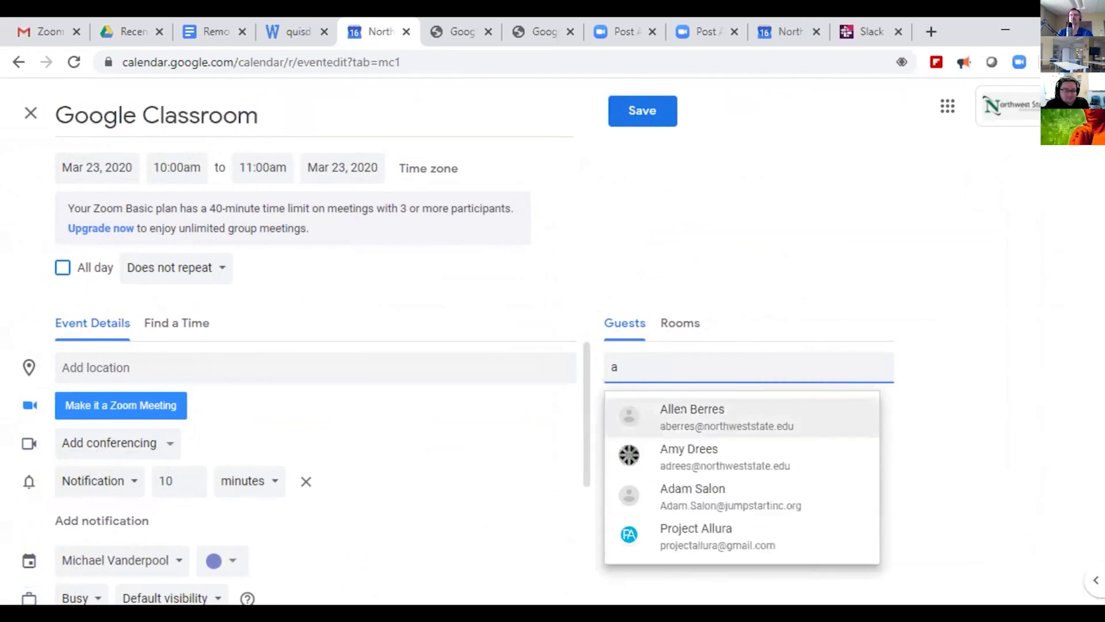
{"action": "left_click", "coordinate": [707, 425]}
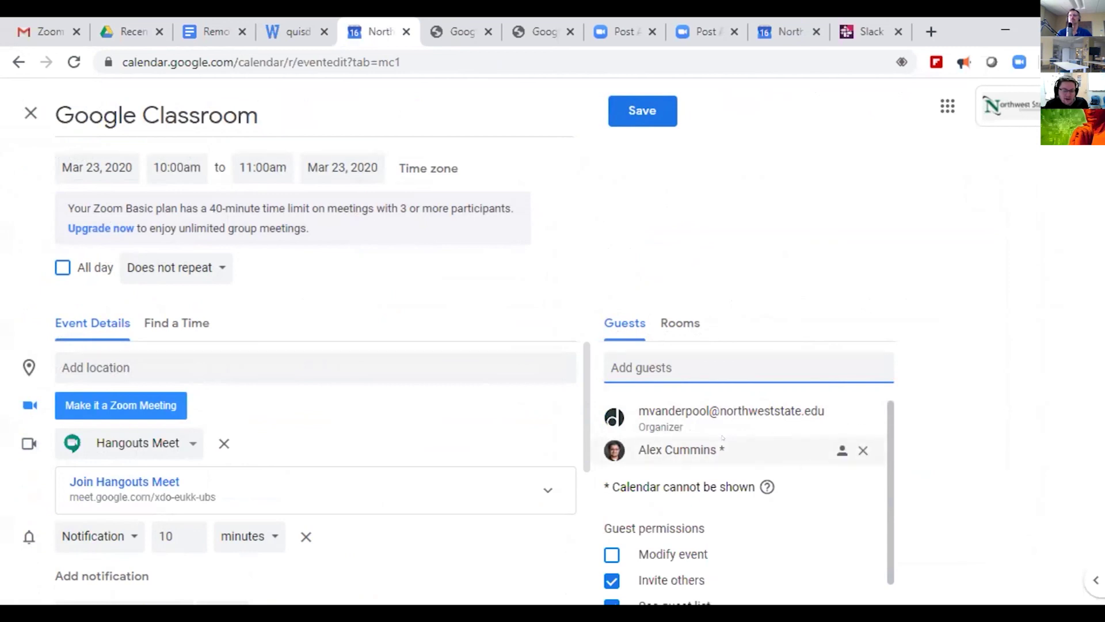
{"action": "left_click", "coordinate": [863, 451]}
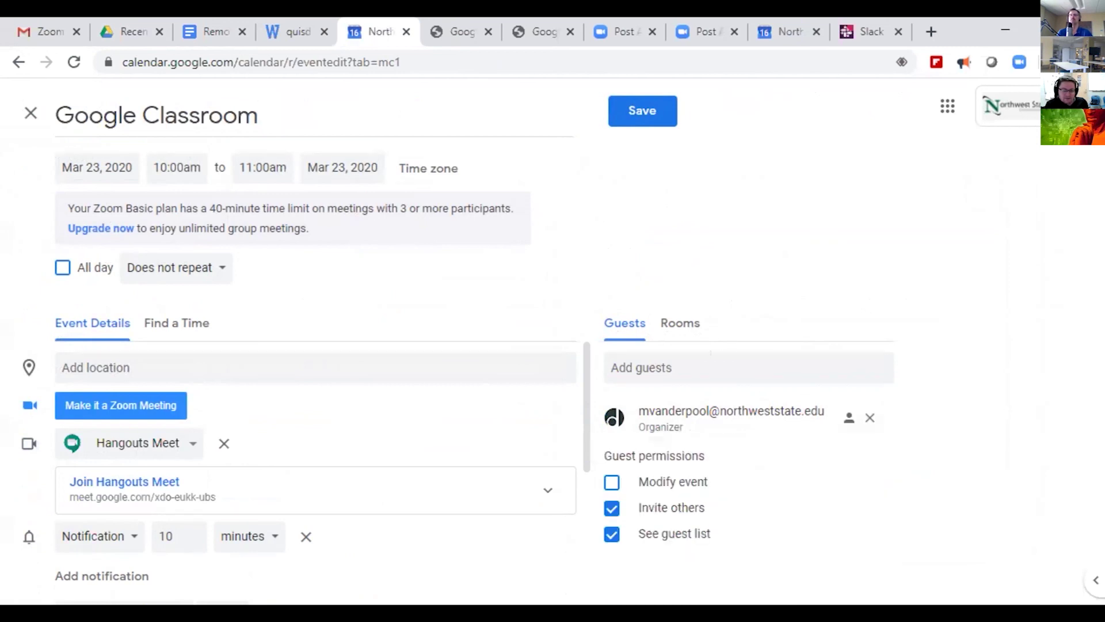
{"action": "left_click", "coordinate": [743, 367]}
{"action": "type", "text": "bat"}
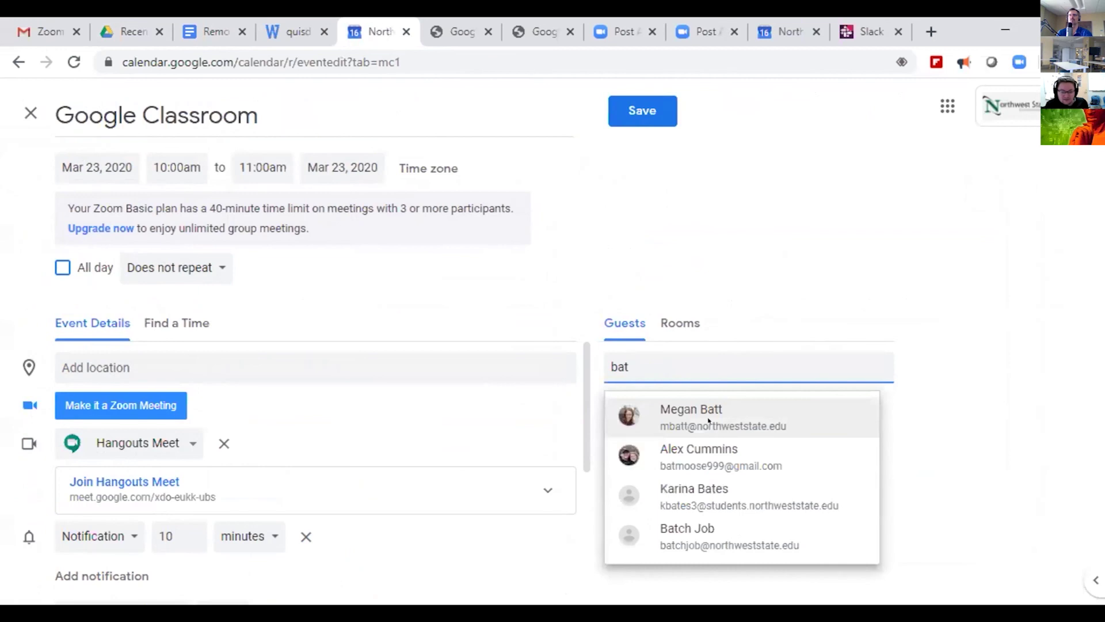
{"action": "left_click", "coordinate": [730, 452]}
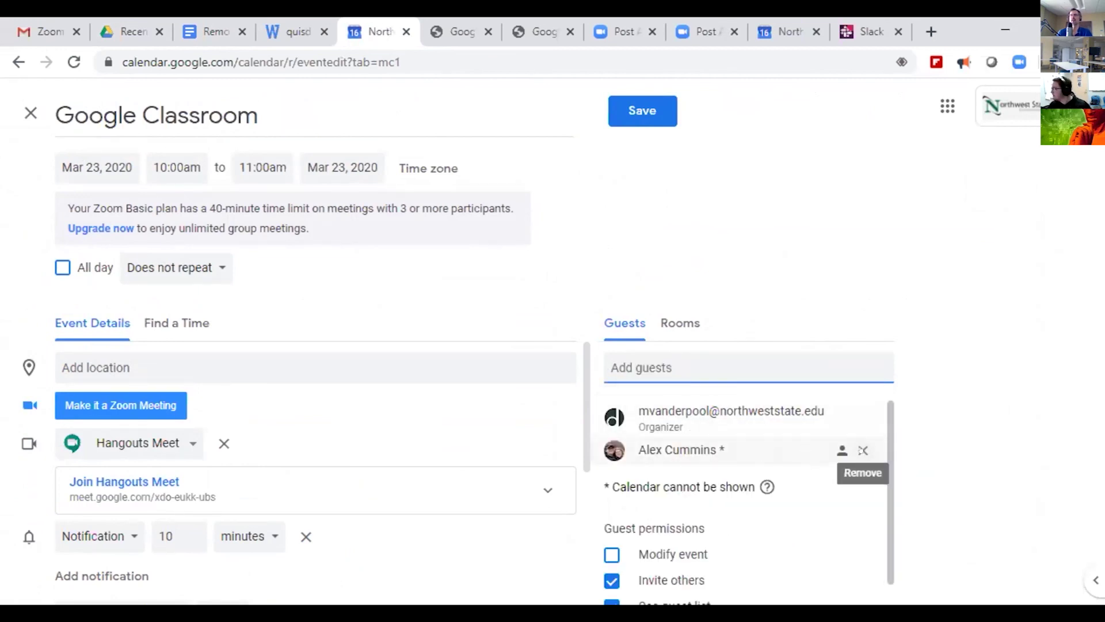
{"action": "left_click", "coordinate": [862, 450]}
Step: Add a college colleague as a guest to the Google Classroom event and show the suggested meeting times
{"action": "left_click", "coordinate": [696, 362]}
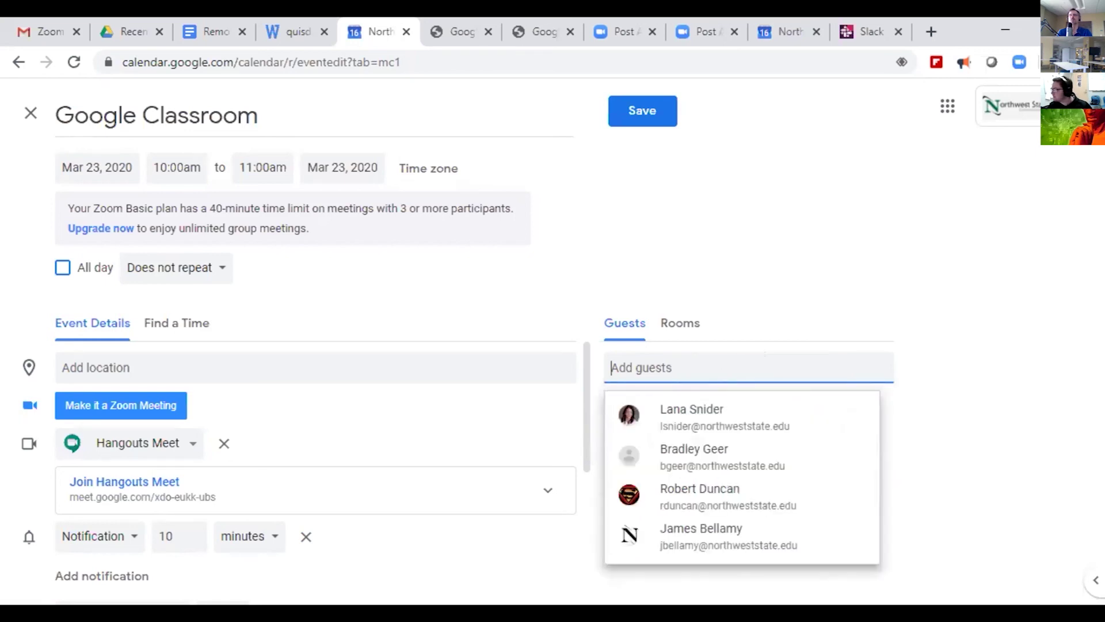
{"action": "left_click", "coordinate": [720, 489]}
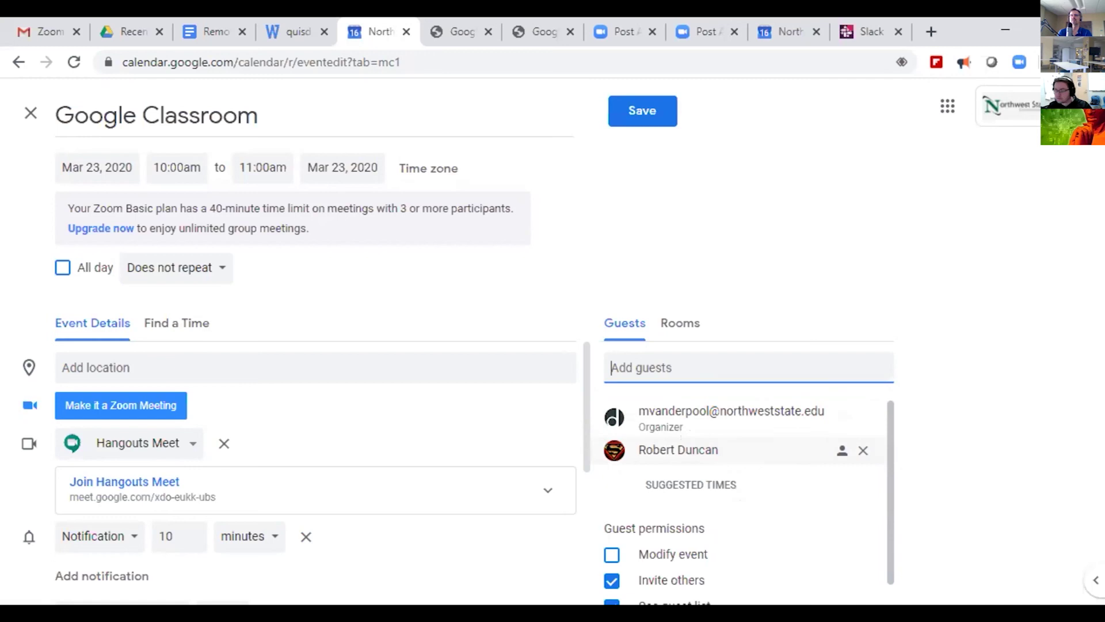
{"action": "left_click", "coordinate": [691, 485]}
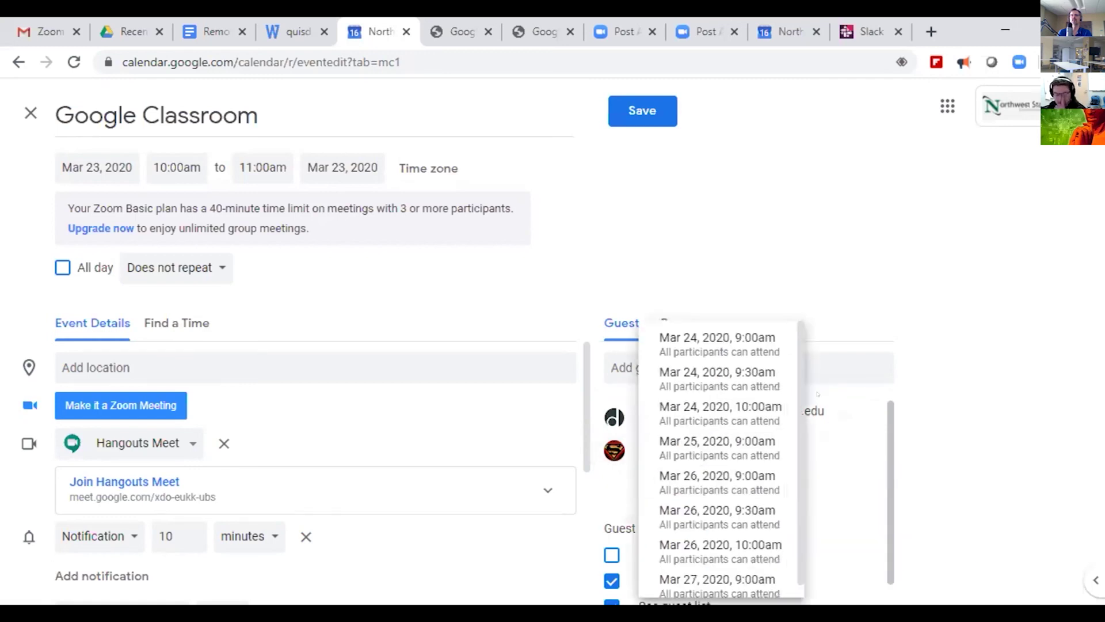